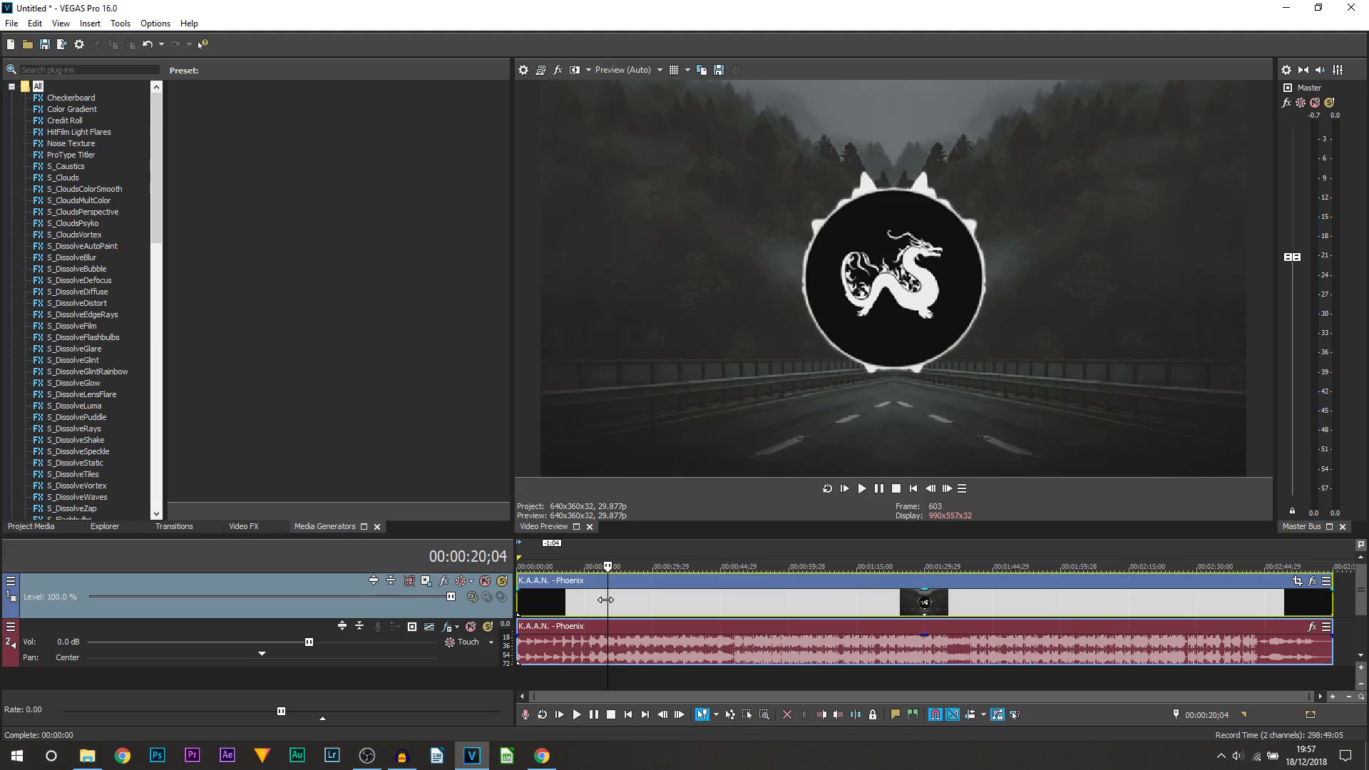
# - Scrub the timeline back to the song's start and switch to the Genius Phoenix lyrics page
pyautogui.moveTo(605, 599); pyautogui.dragTo(569, 602)
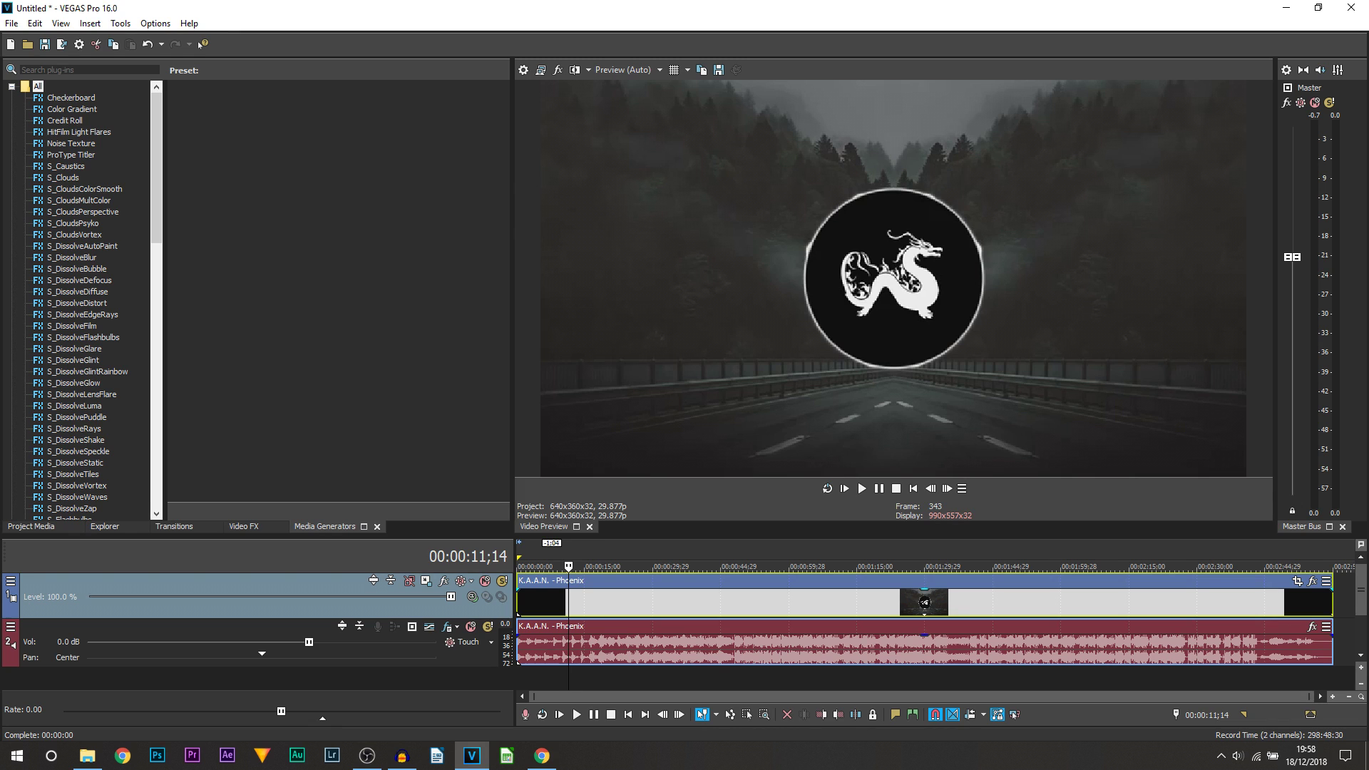
pyautogui.hotkey('alt', 'Tab')
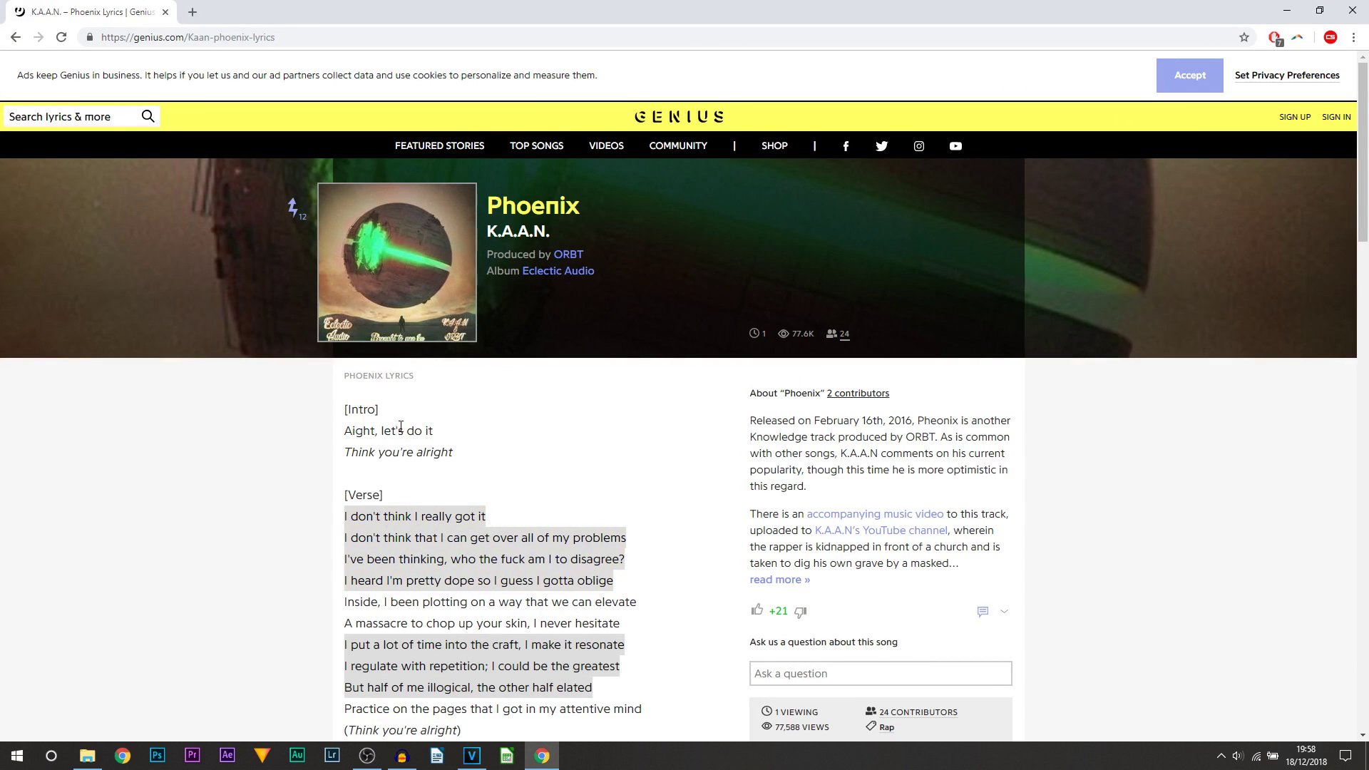
# - Scroll through the Phoenix verse lyrics on the Genius page
pyautogui.scroll(-6, 280, 413)
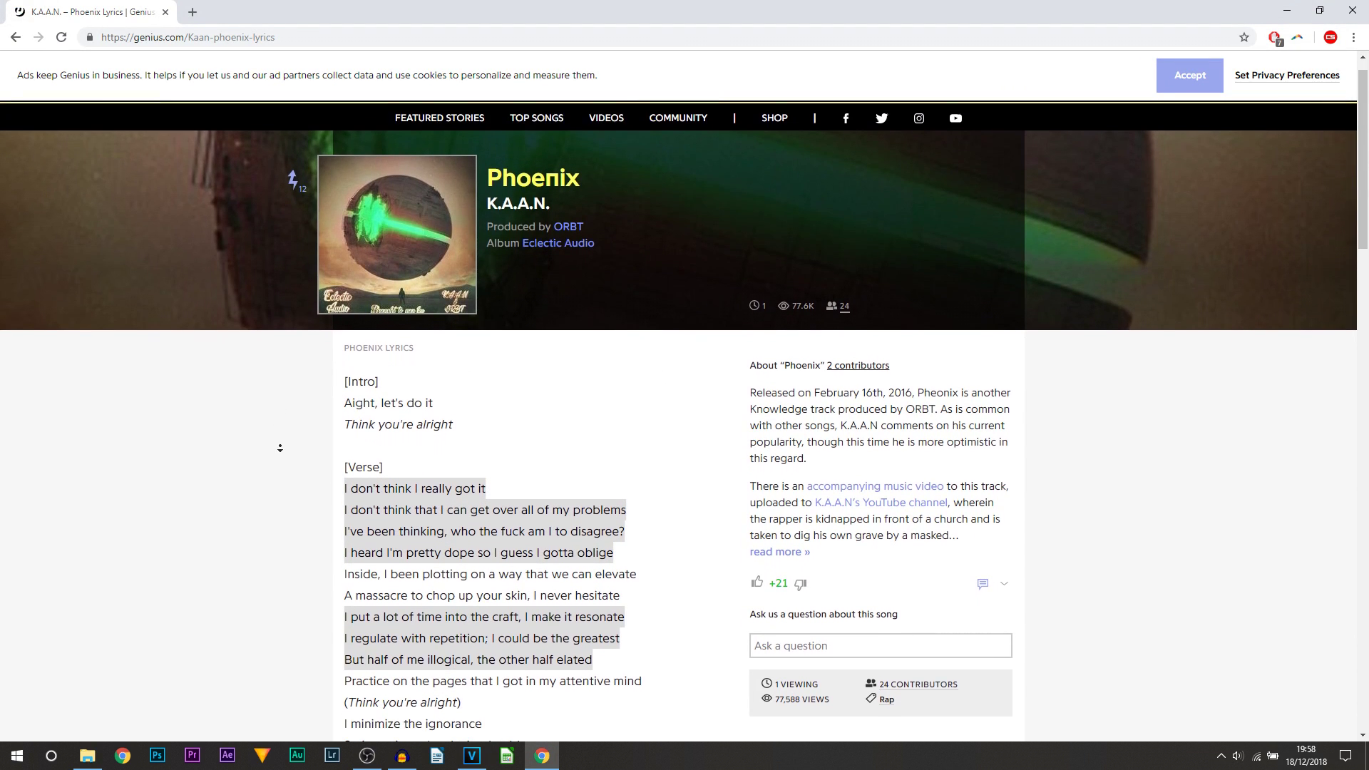
pyautogui.scroll(-5, 278, 483)
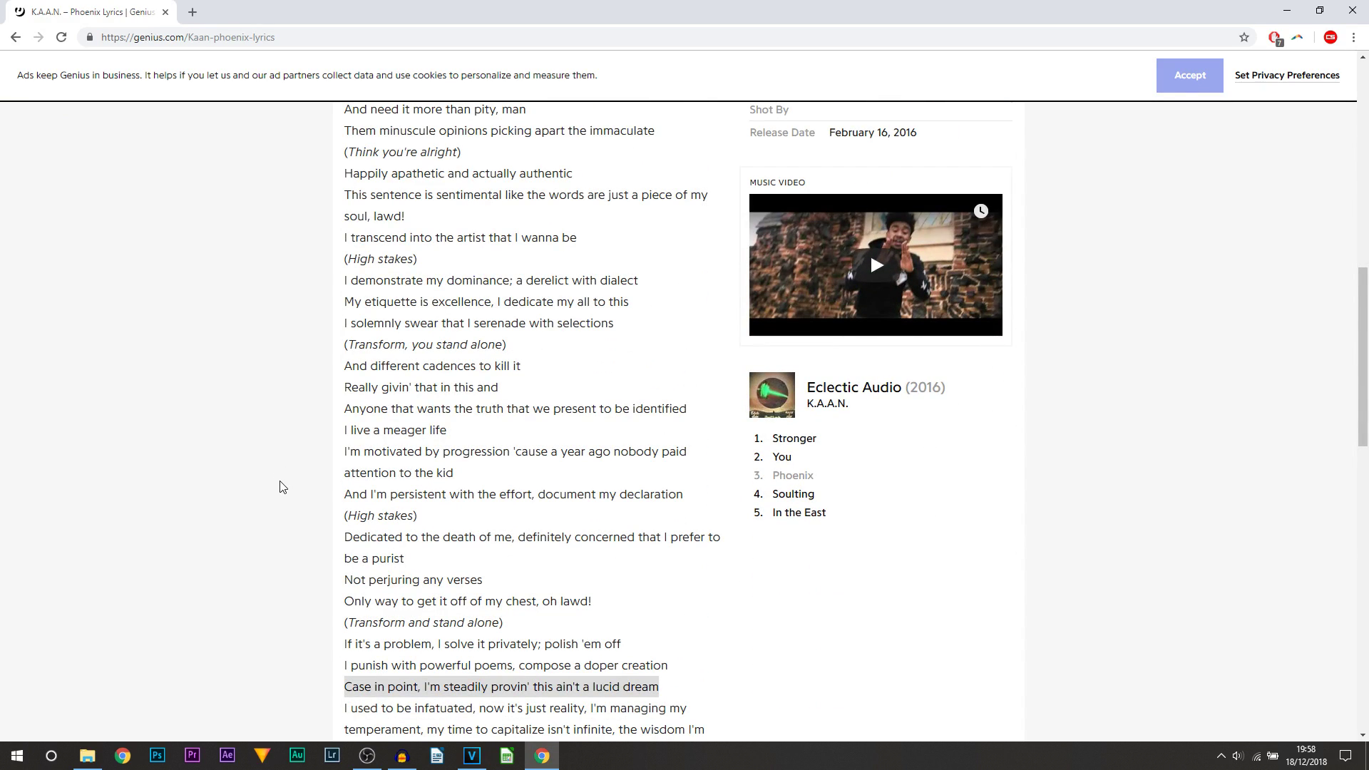
pyautogui.scroll(15, 278, 482)
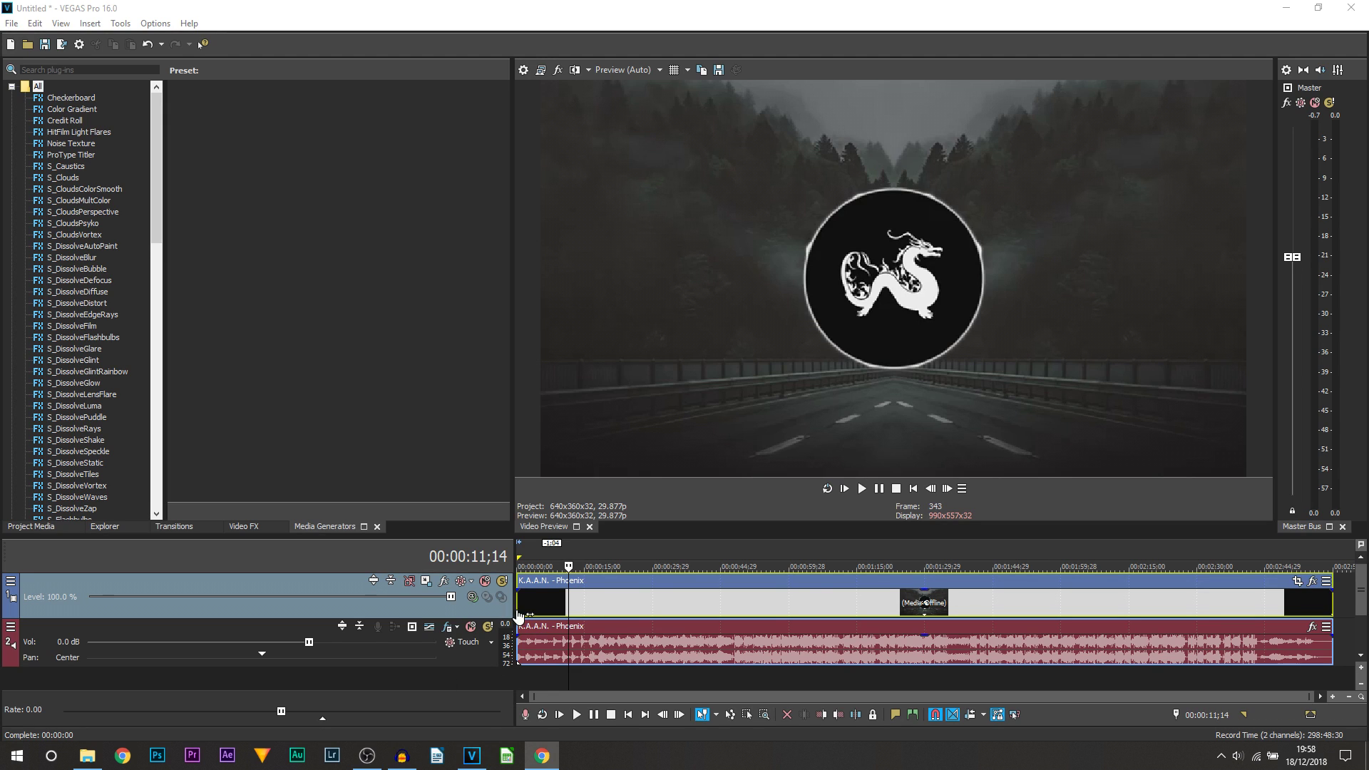
# - Test-trim the clip edge, restore it, and preview a stretch of the song
pyautogui.moveTo(568, 608); pyautogui.dragTo(585, 602)
pyautogui.click(862, 488)
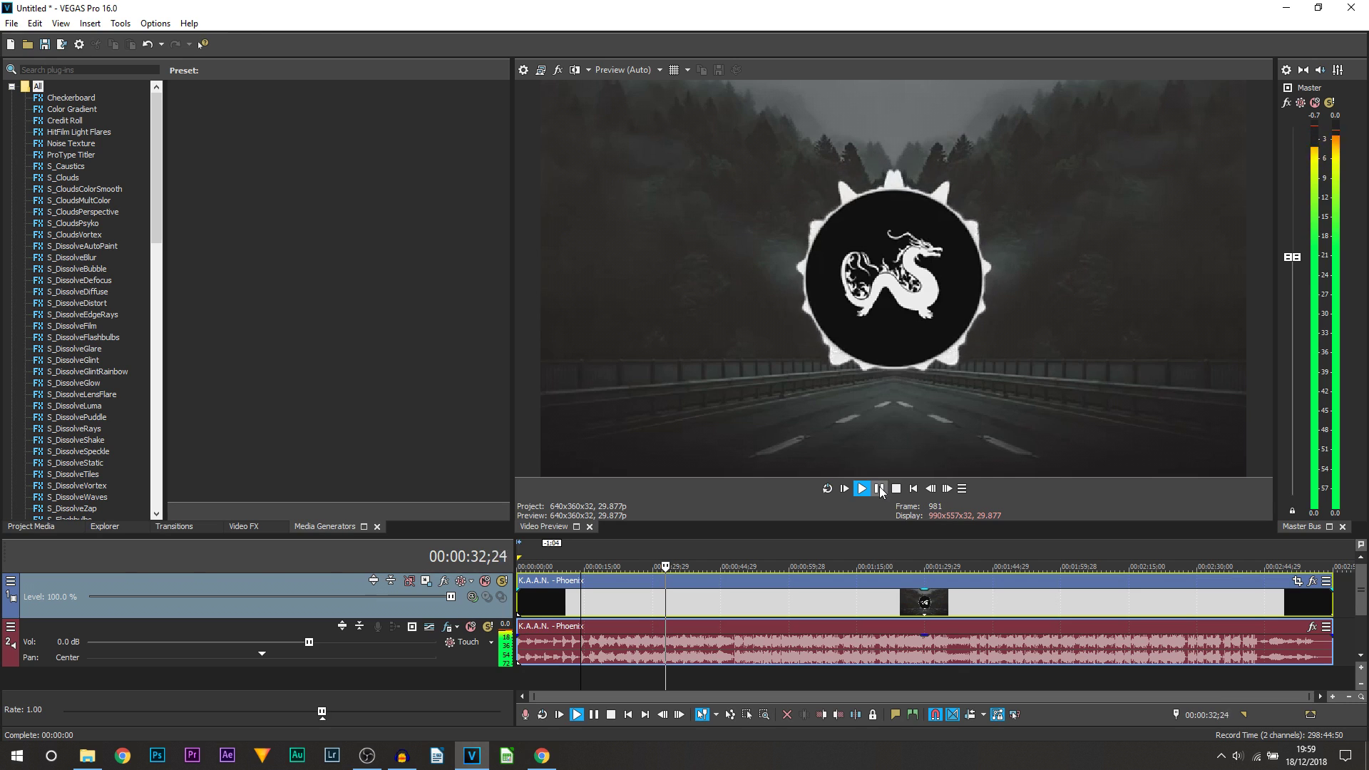
pyautogui.click(880, 489)
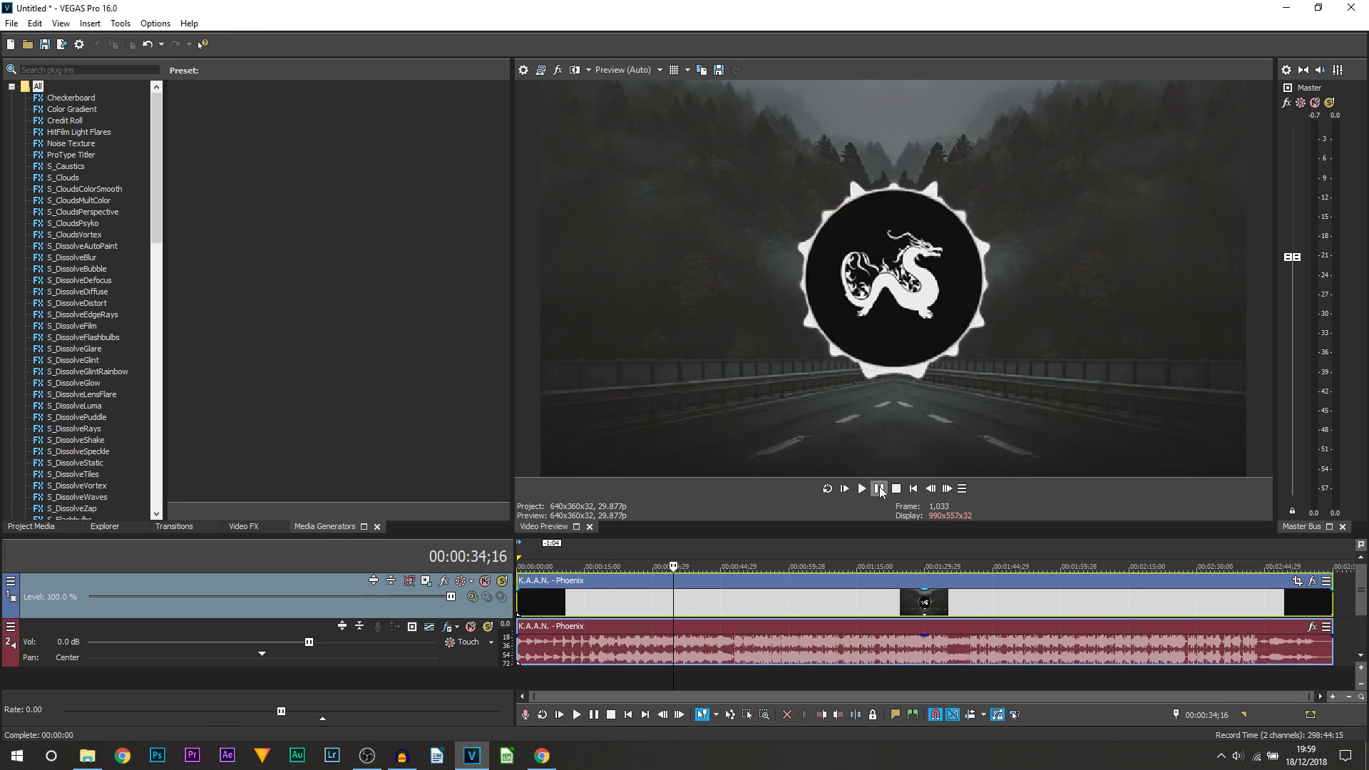
# - Park the playhead at 00:00:15;11 on the song events
pyautogui.click(584, 614)
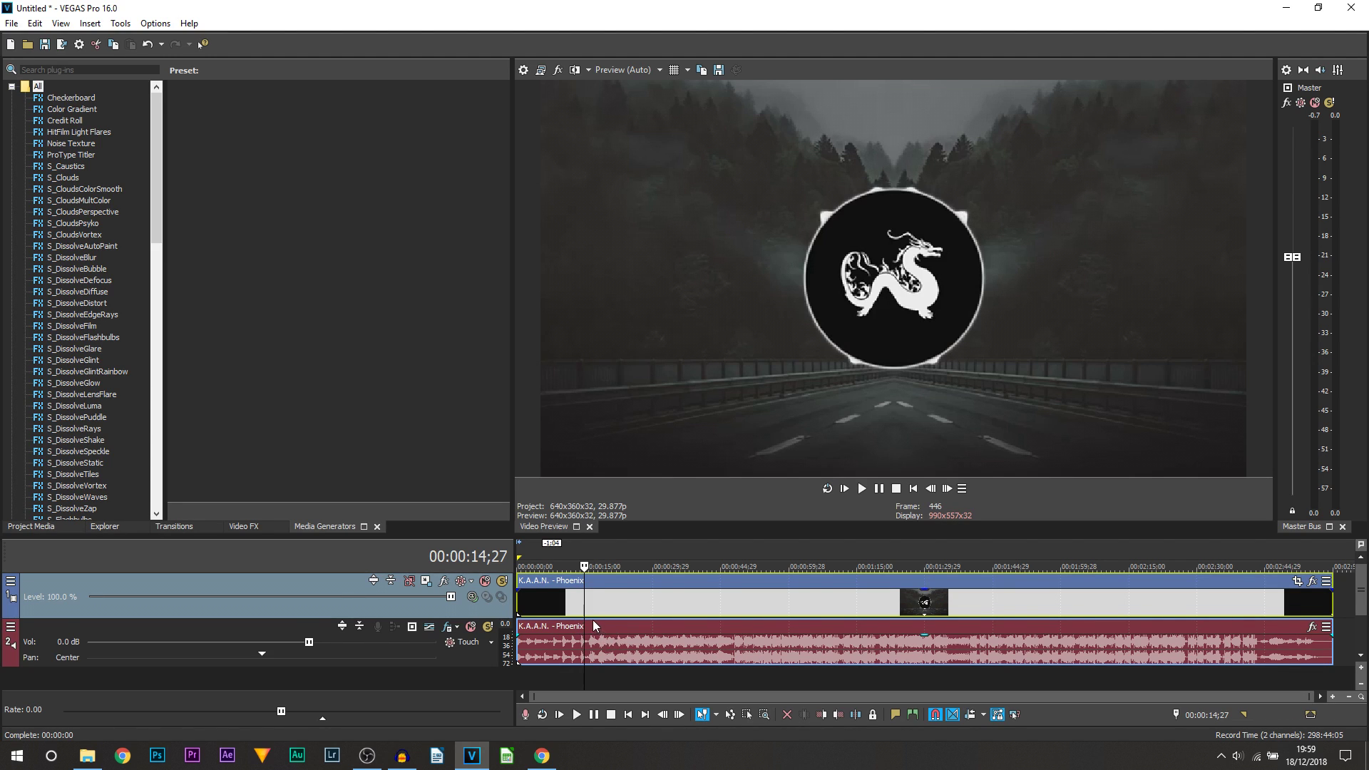
pyautogui.click(592, 631)
pyautogui.click(578, 614)
pyautogui.click(586, 614)
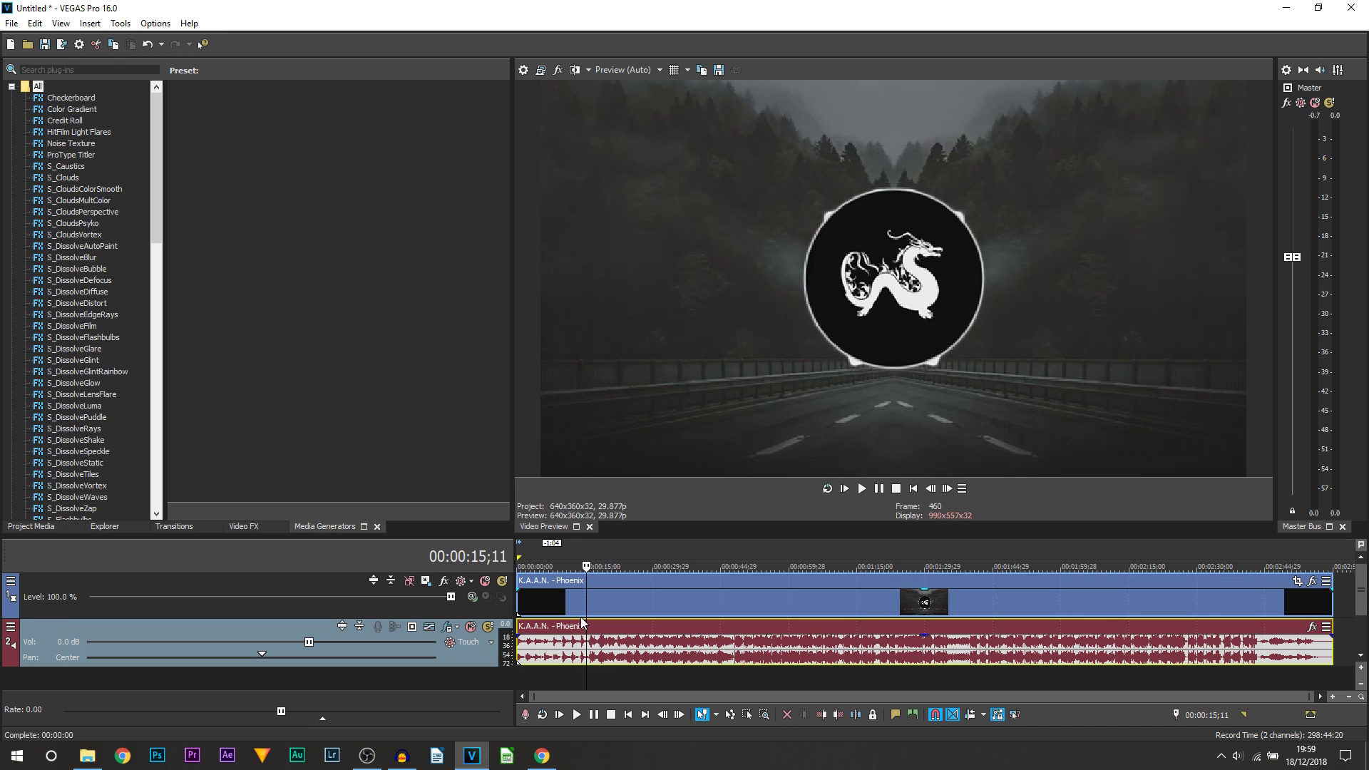
# - Play from the first lyric and drop markers at three successive lyric lines
pyautogui.press('space')
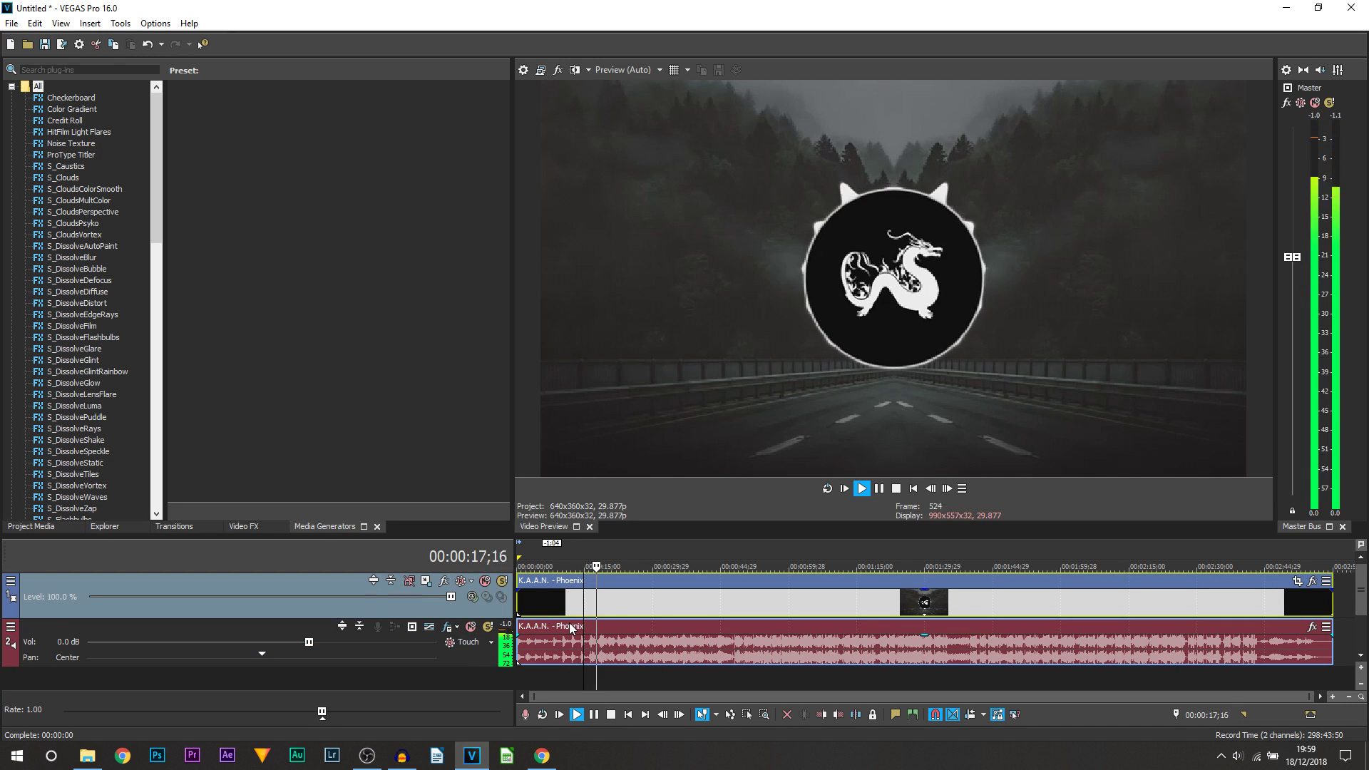
pyautogui.press('m')
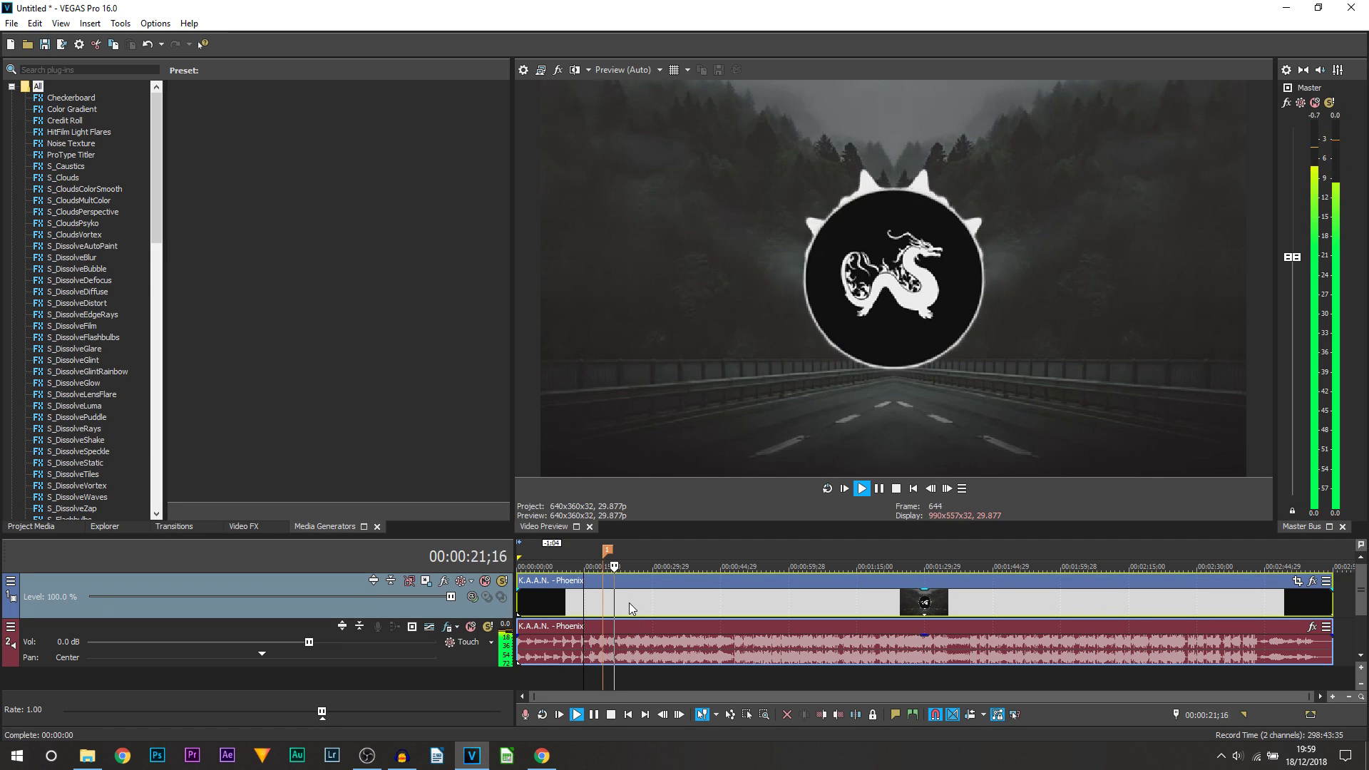
pyautogui.press('m')
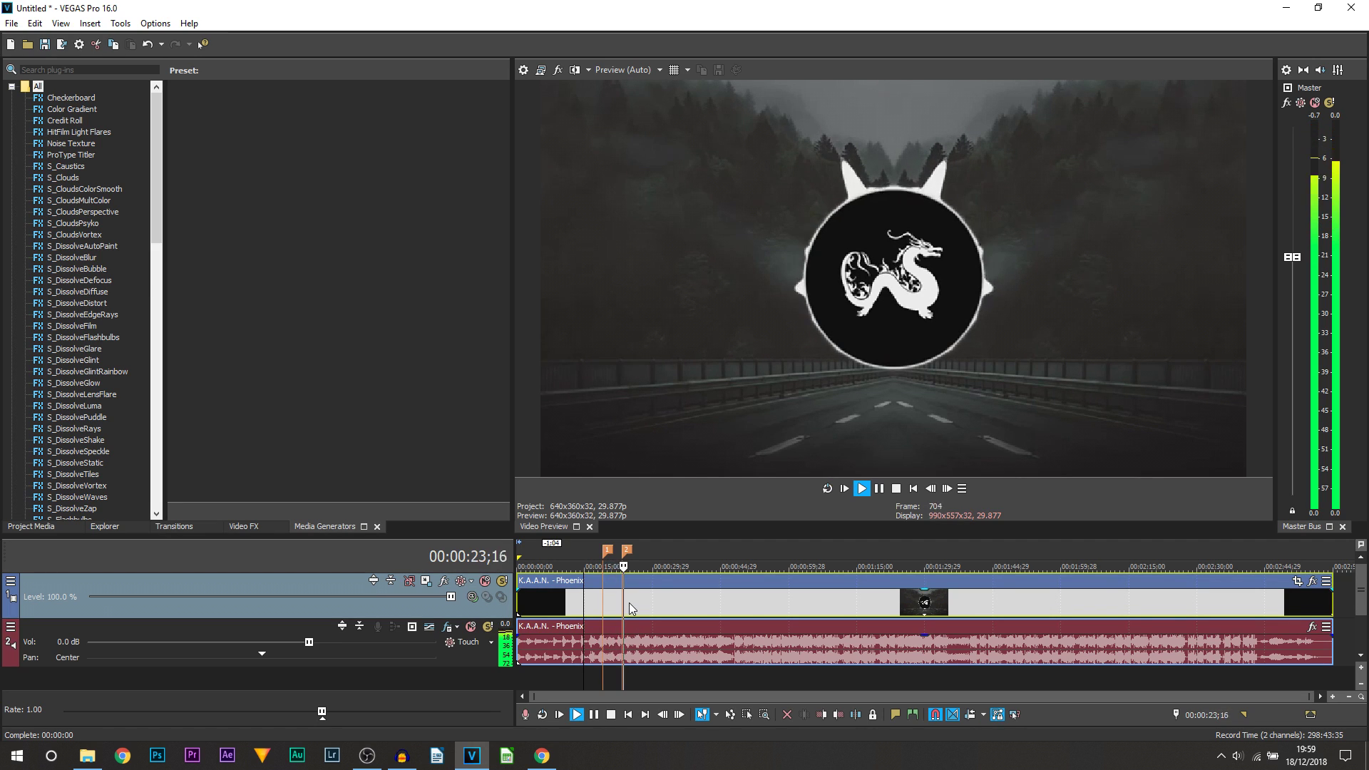
pyautogui.press('m')
# - Zoom into the marker area and delete the misplaced marker 3
pyautogui.rightClick(637, 558)
pyautogui.press('Escape')
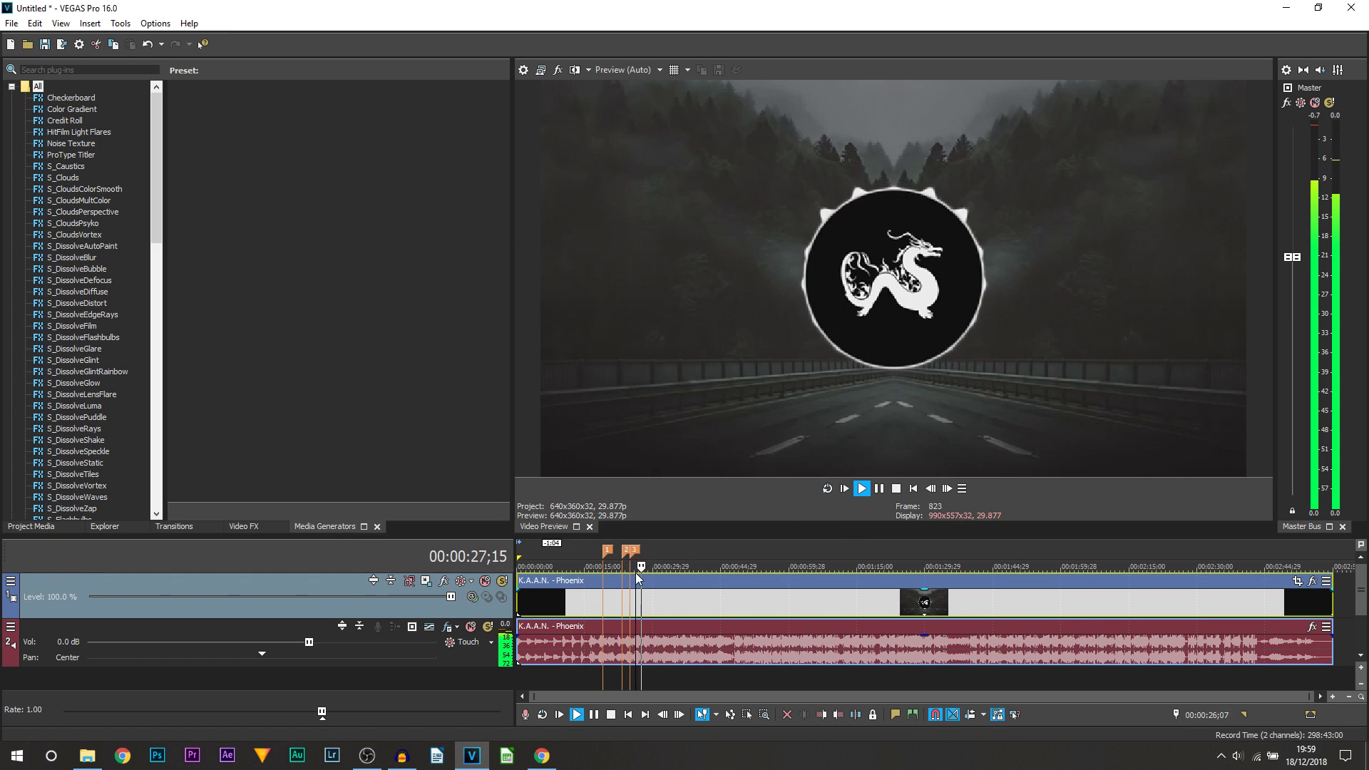
pyautogui.press('space')
pyautogui.press('Up')
pyautogui.press('Up')
pyautogui.press('Up')
pyautogui.rightClick(849, 549)
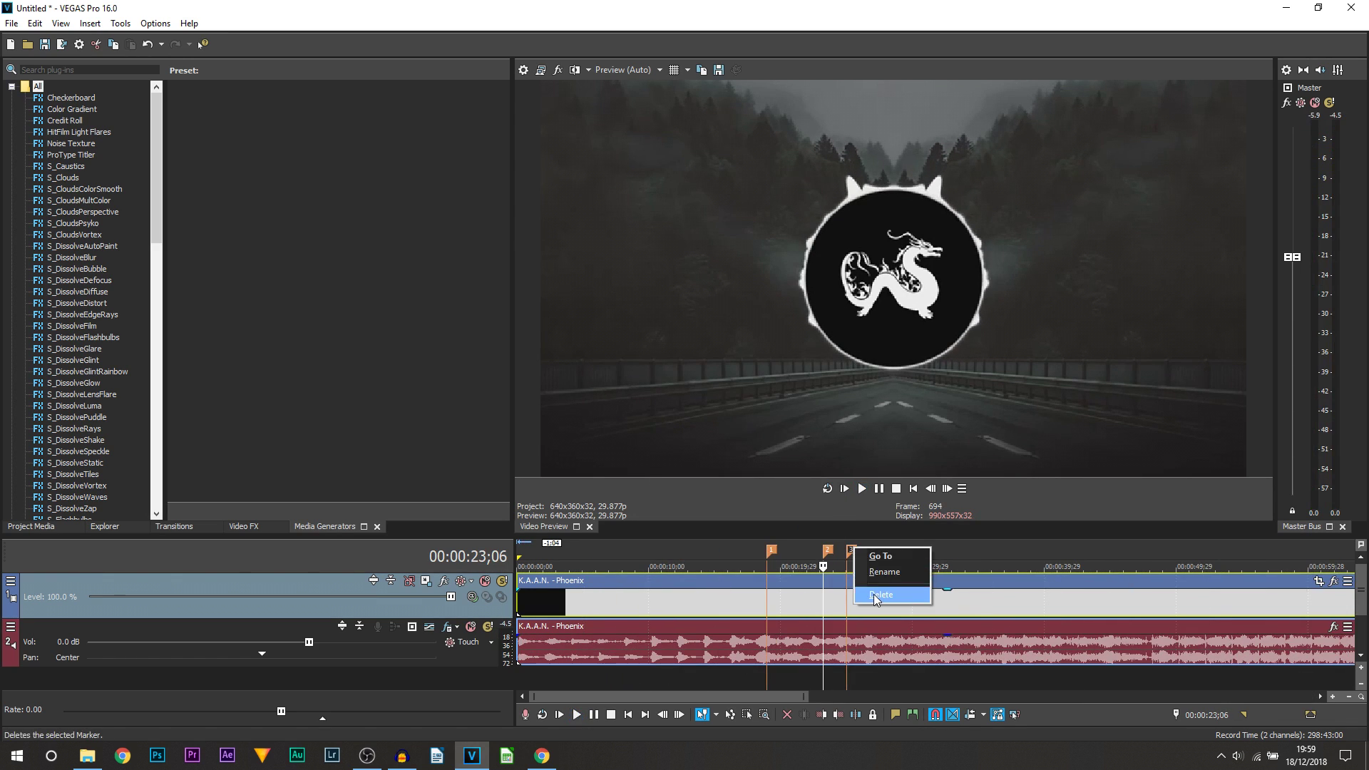
pyautogui.click(875, 597)
# - Replay to 24;21 and nudge marker 2 slightly later
pyautogui.press('space')
pyautogui.click(878, 492)
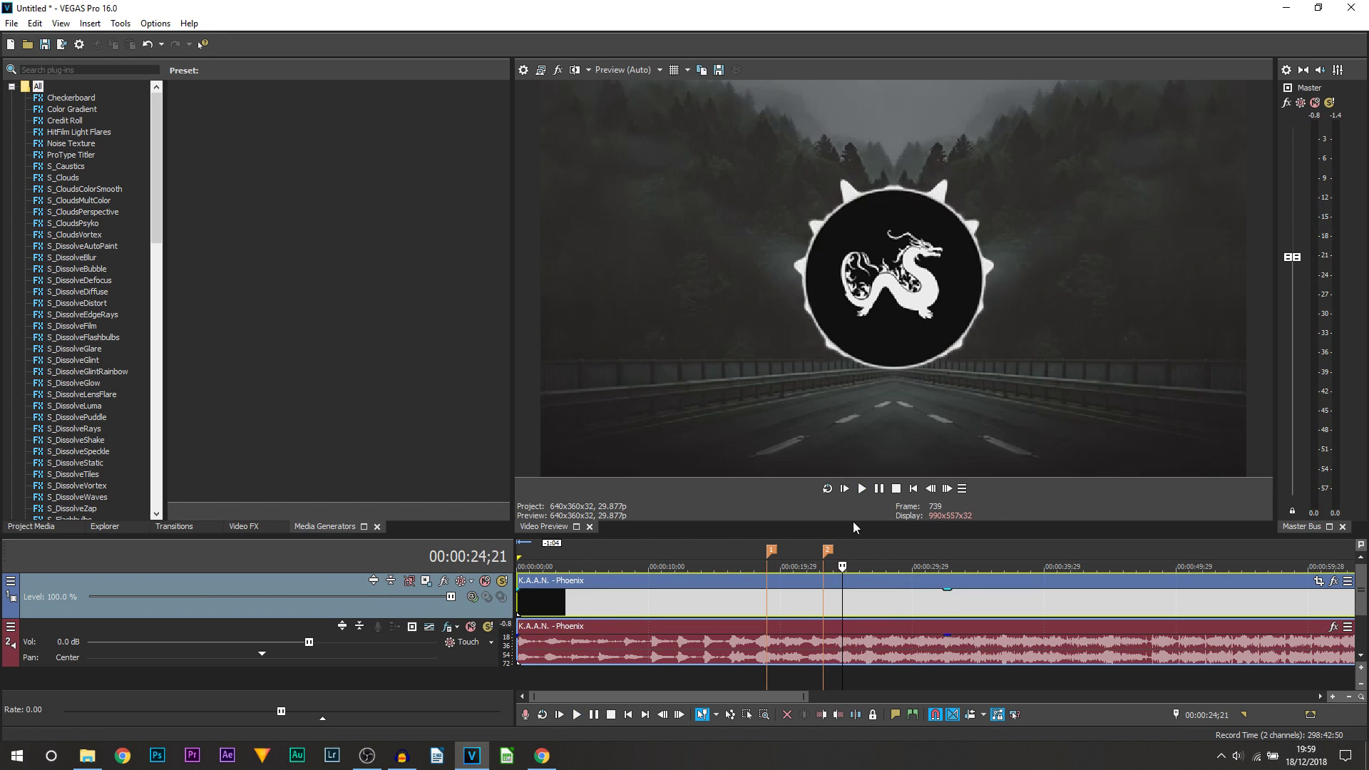
pyautogui.moveTo(827, 550); pyautogui.dragTo(843, 556)
pyautogui.scroll(-5, 890, 598)
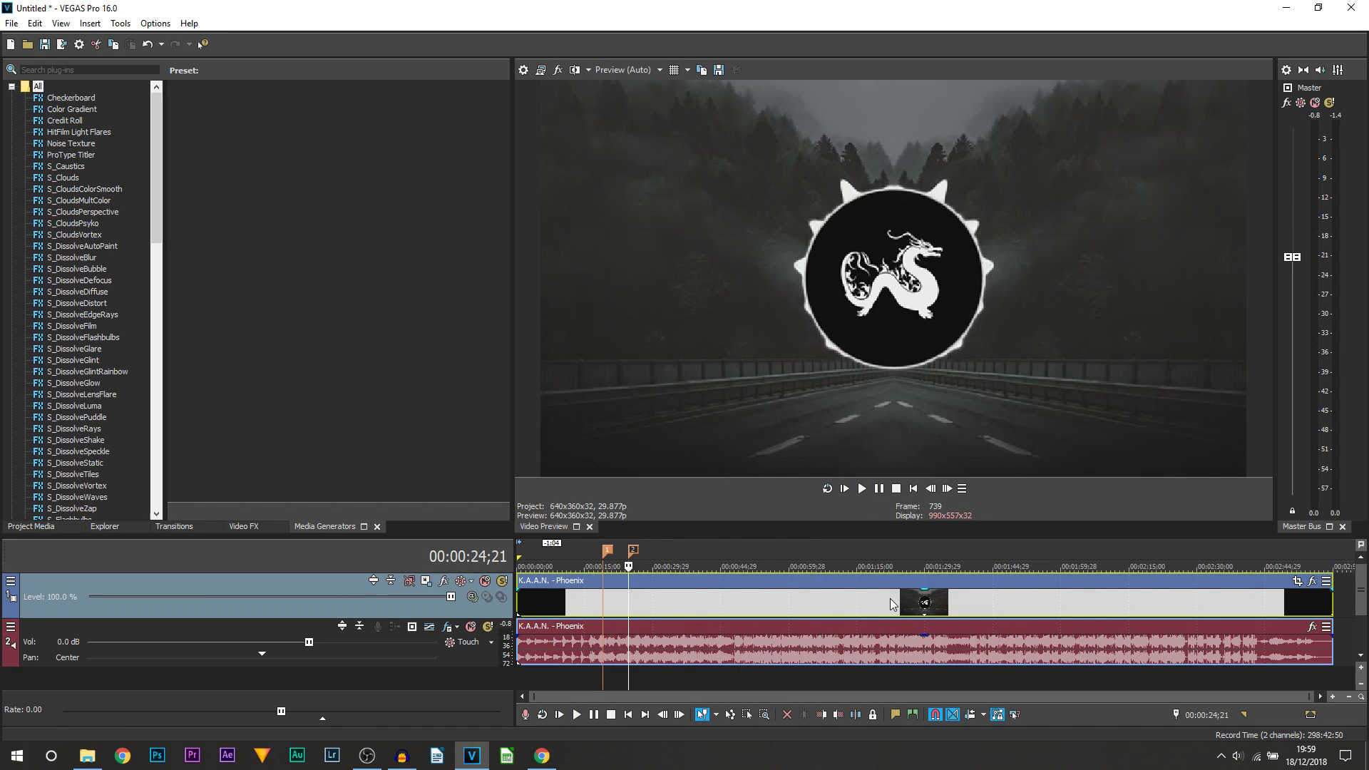
# - Play on from marker 2, dropping markers 3 through 11 at each new lyric line
pyautogui.press('space')
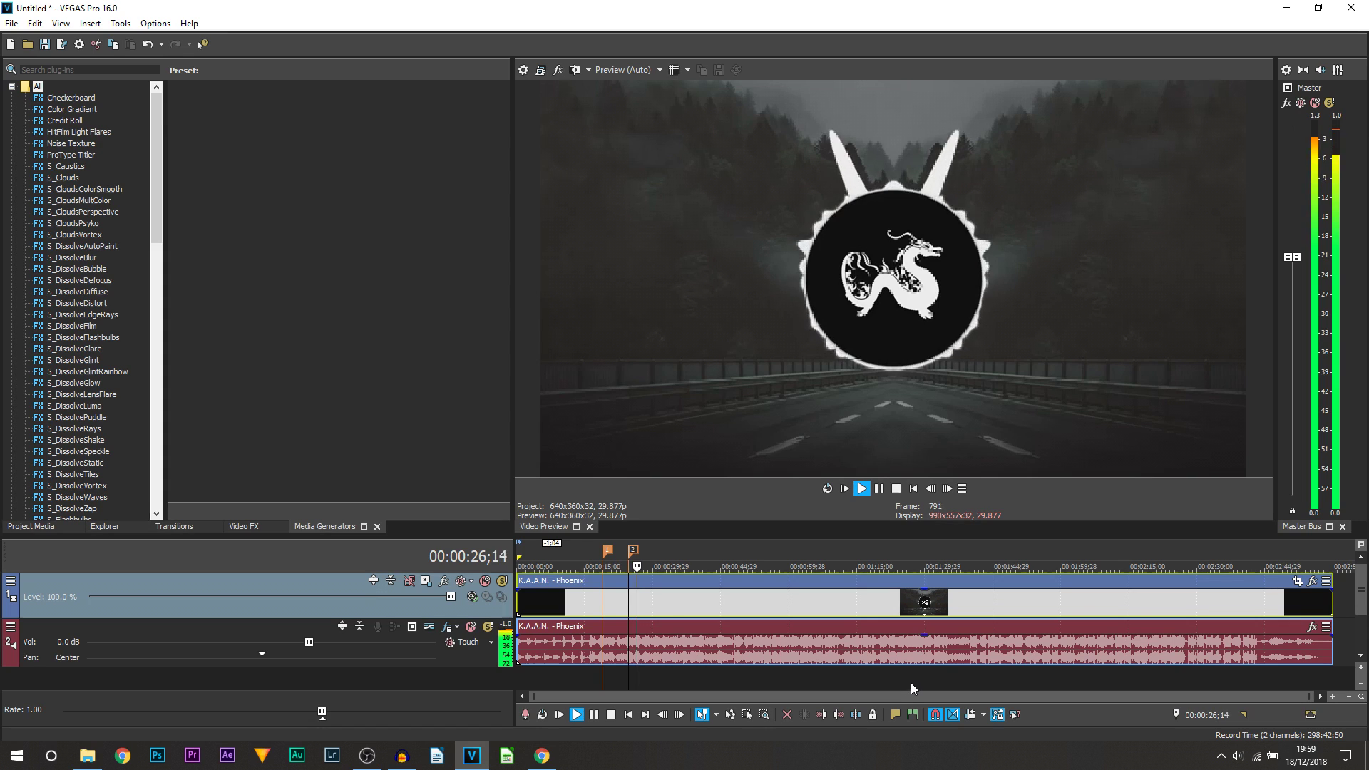
pyautogui.press('m')
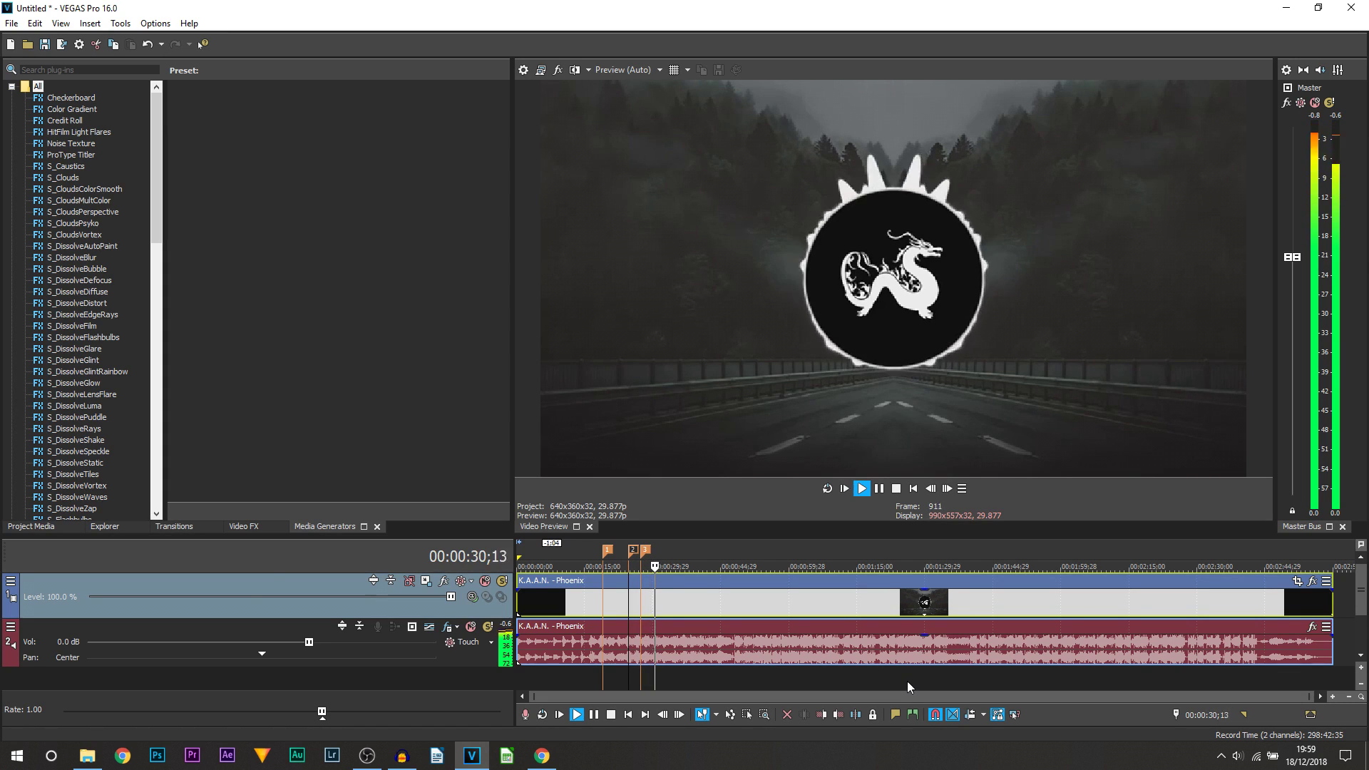
pyautogui.press('m')
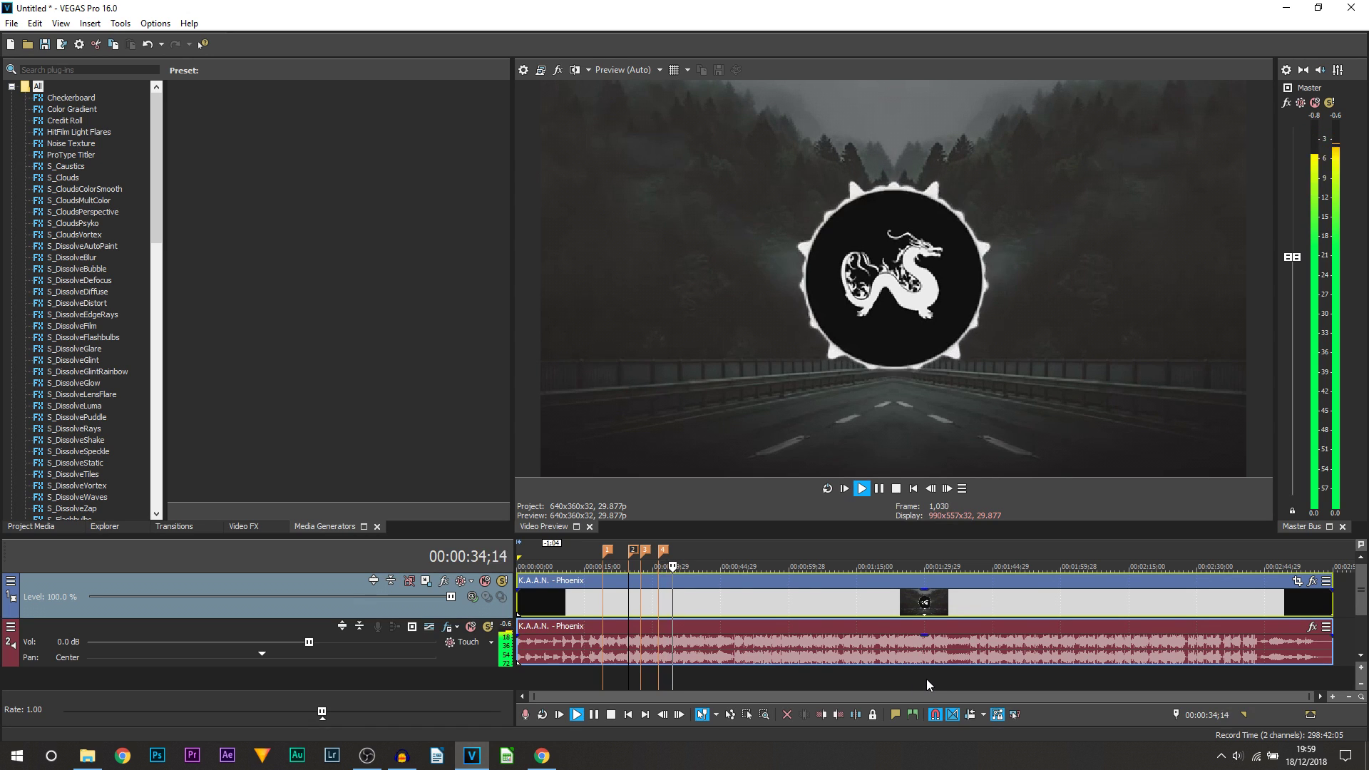
pyautogui.press('m')
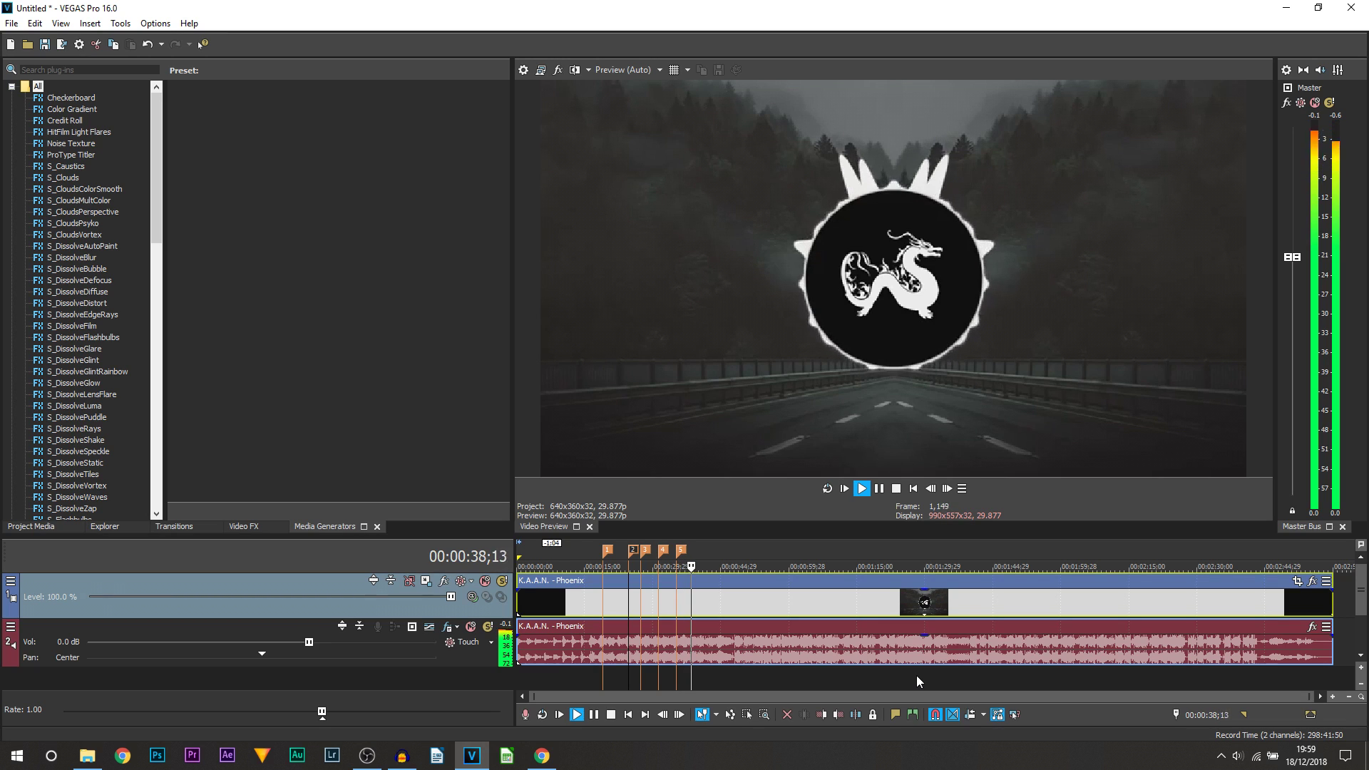
pyautogui.press('m')
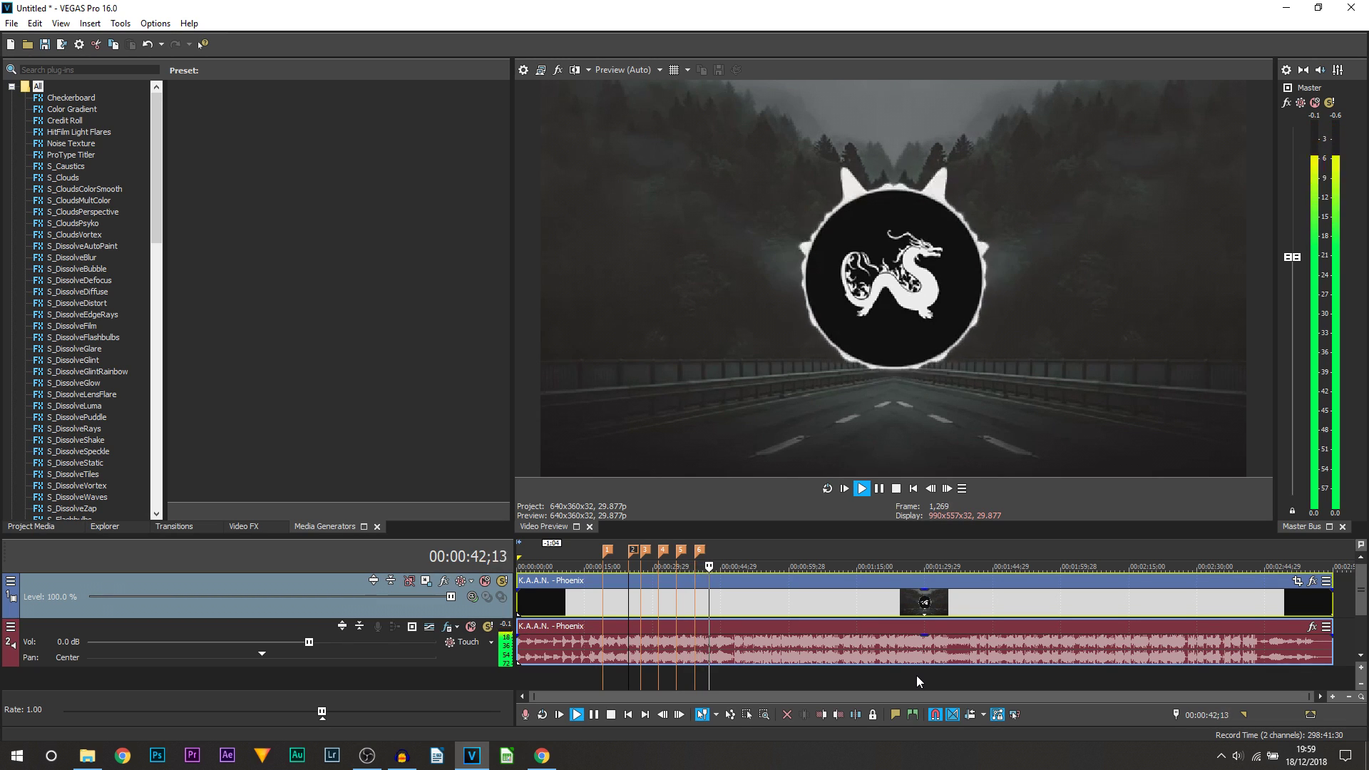
pyautogui.press('m')
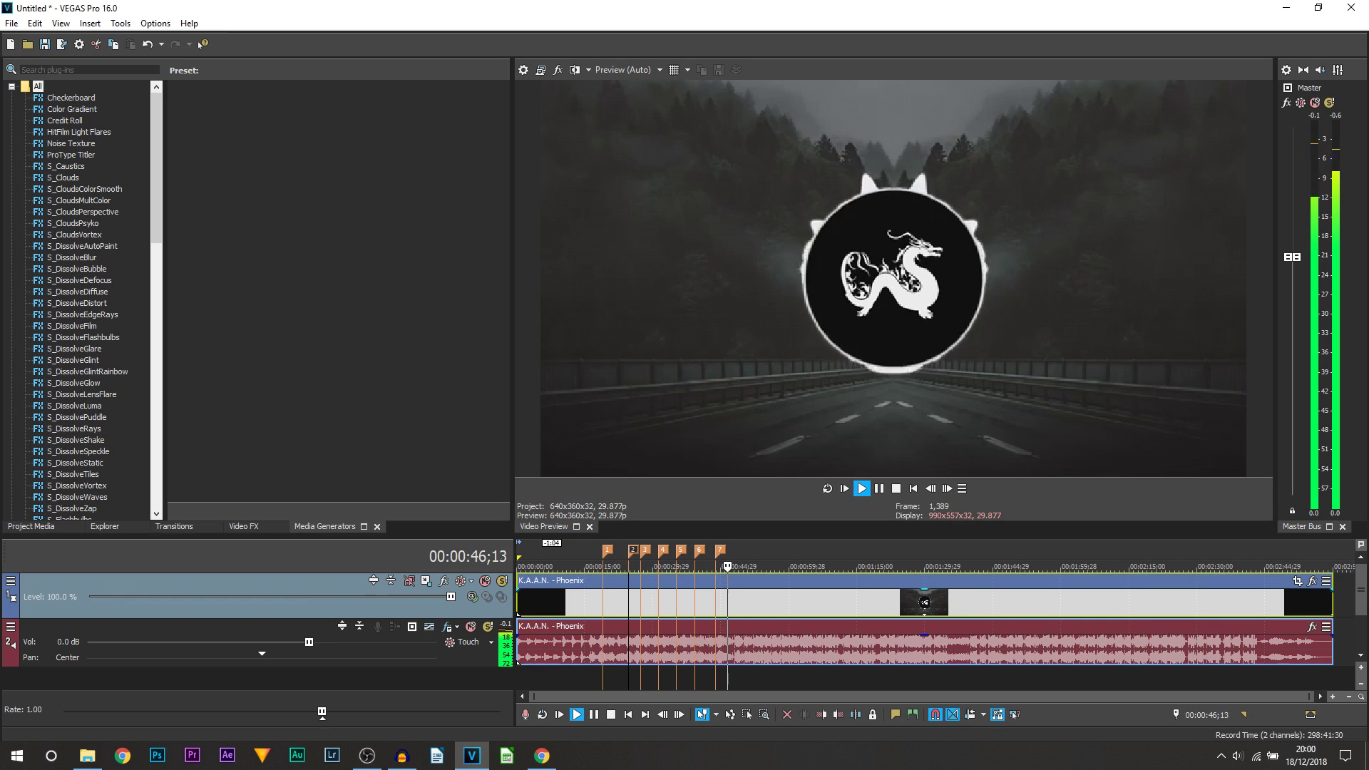
pyautogui.press('m')
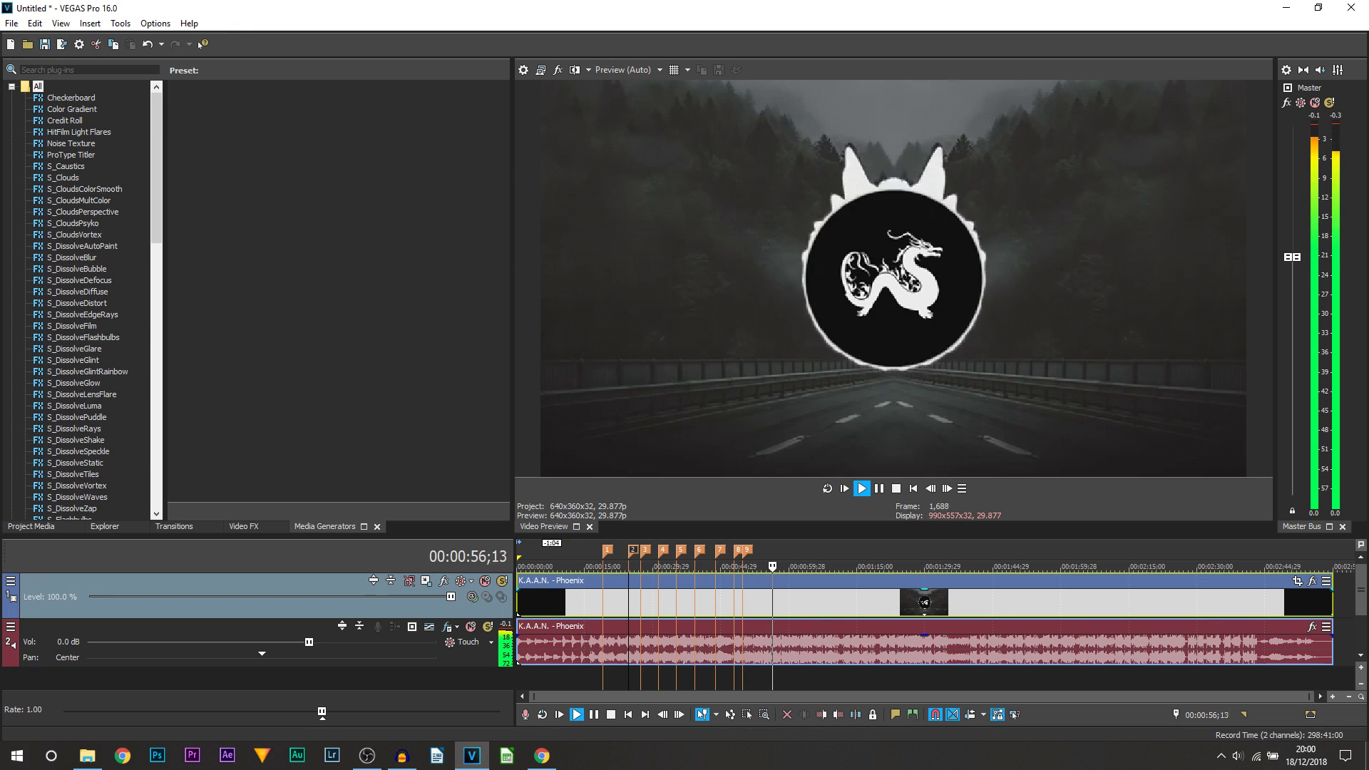
pyautogui.press('m')
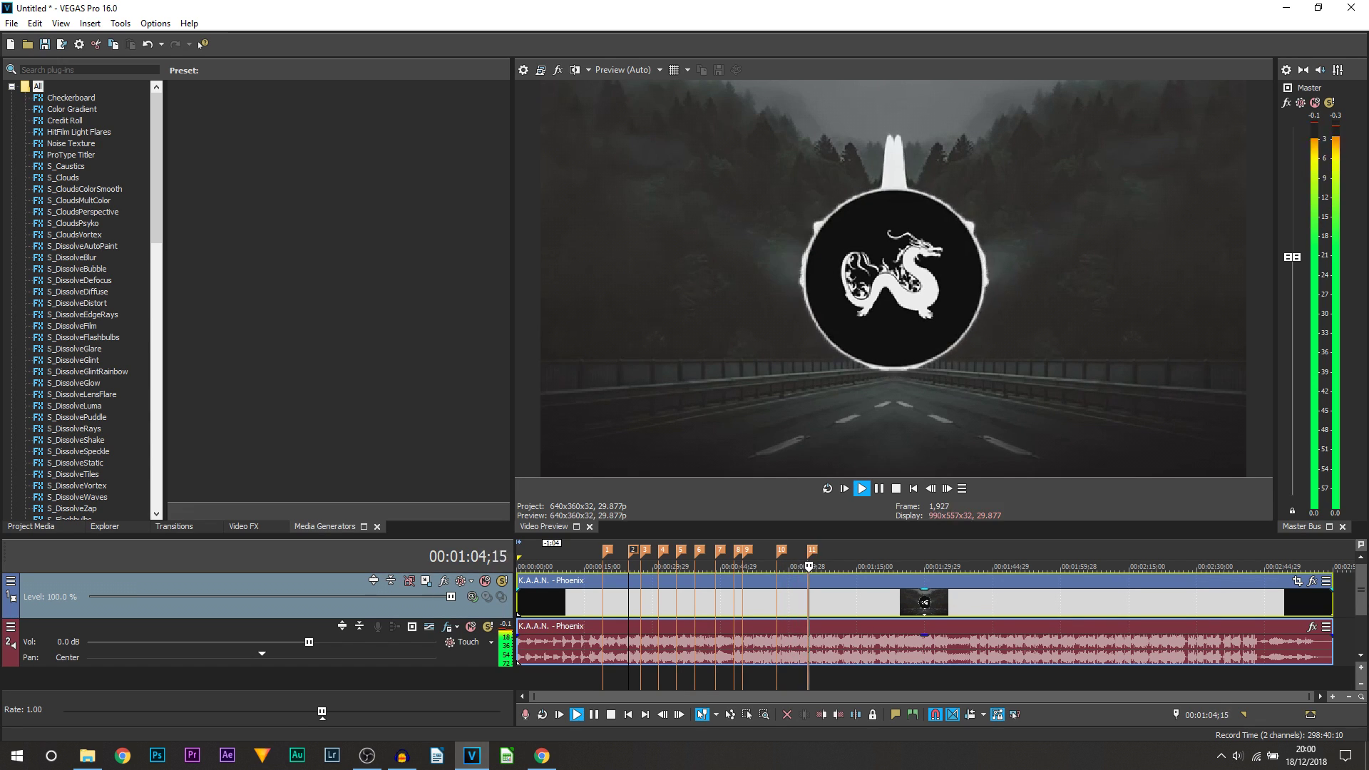
pyautogui.press('m')
pyautogui.press('space')
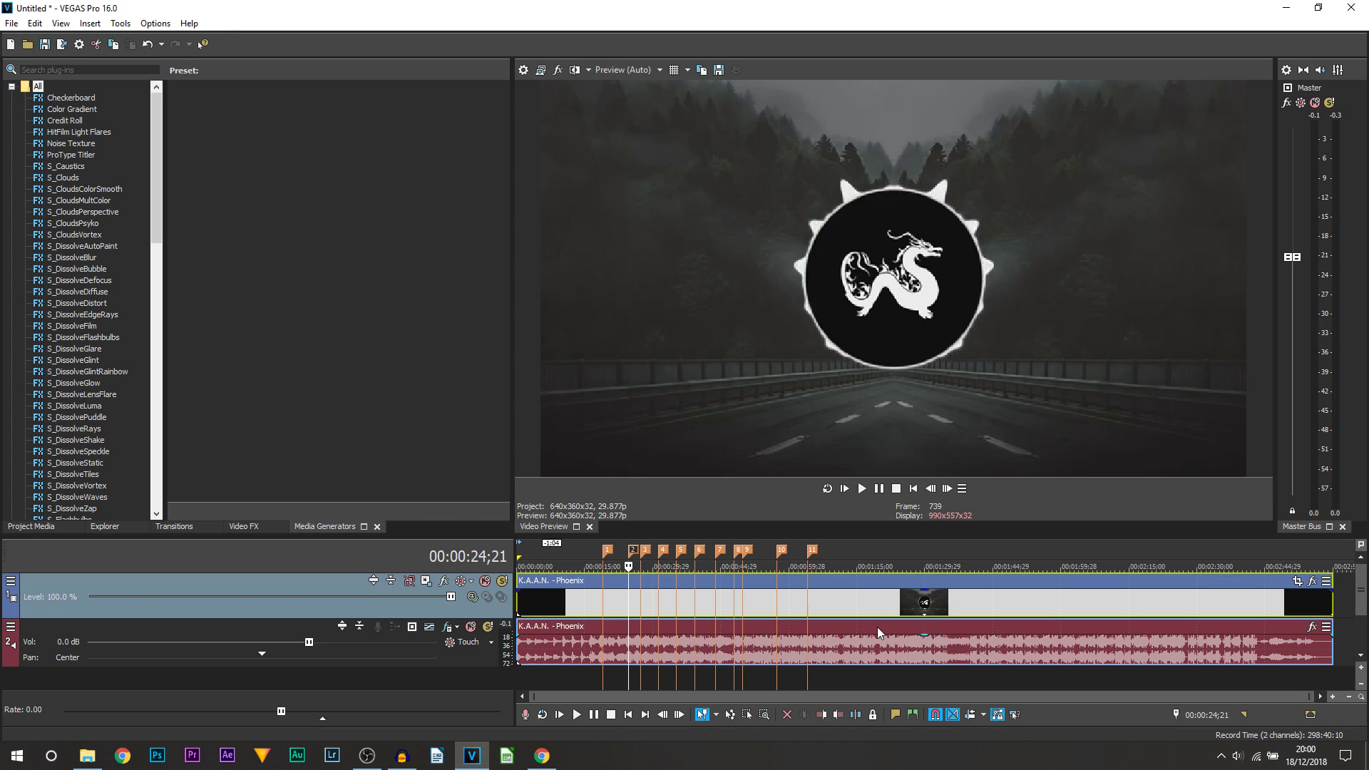
pyautogui.click(601, 621)
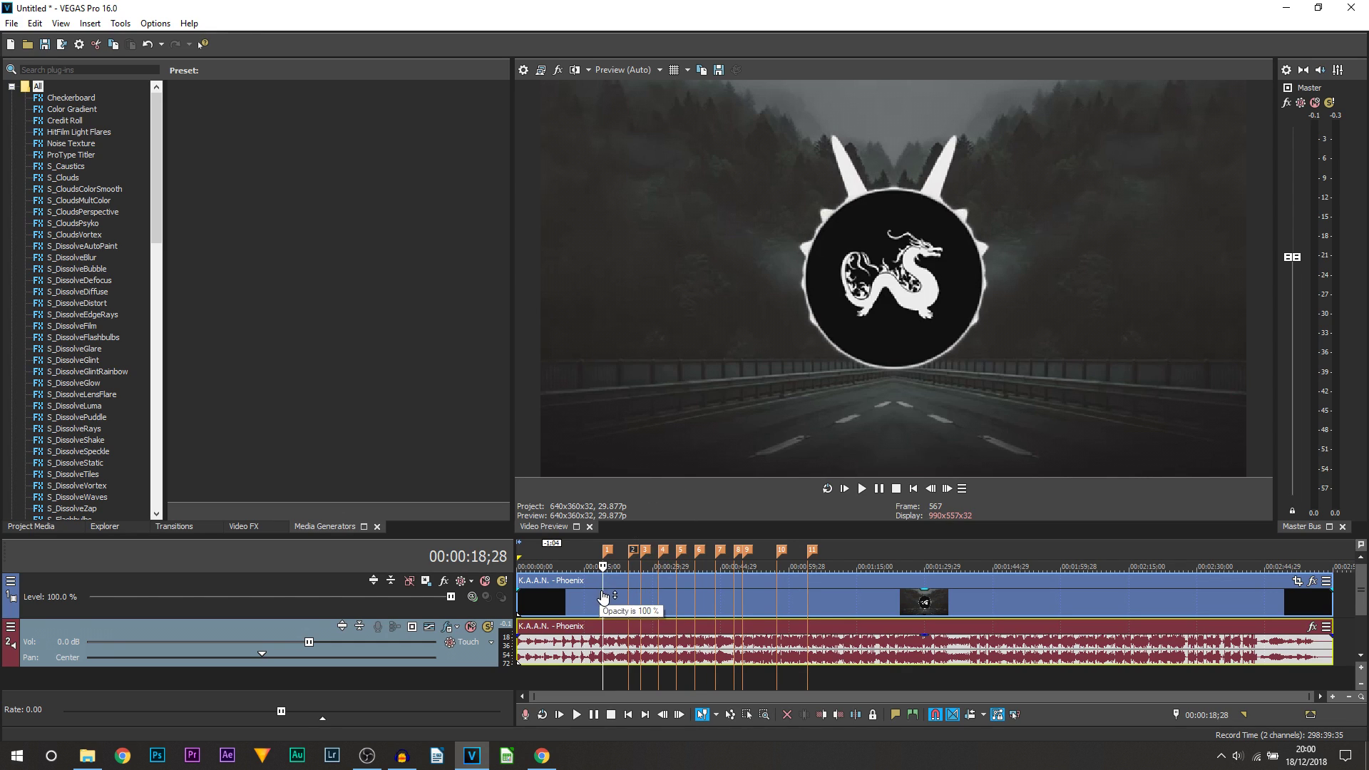
pyautogui.press('space')
pyautogui.press('space')
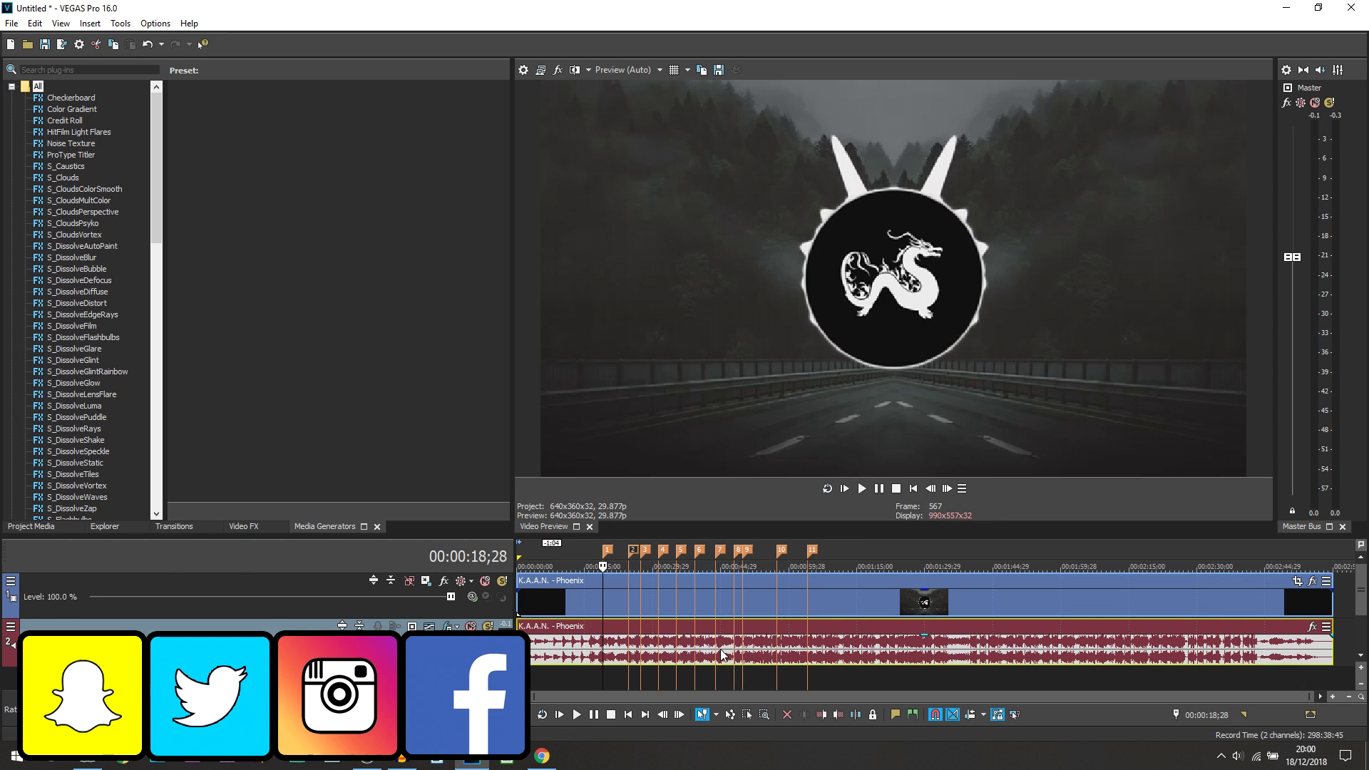
# - Add an empty video track on top and drag the splitter up to enlarge the tracks
pyautogui.rightClick(442, 610)
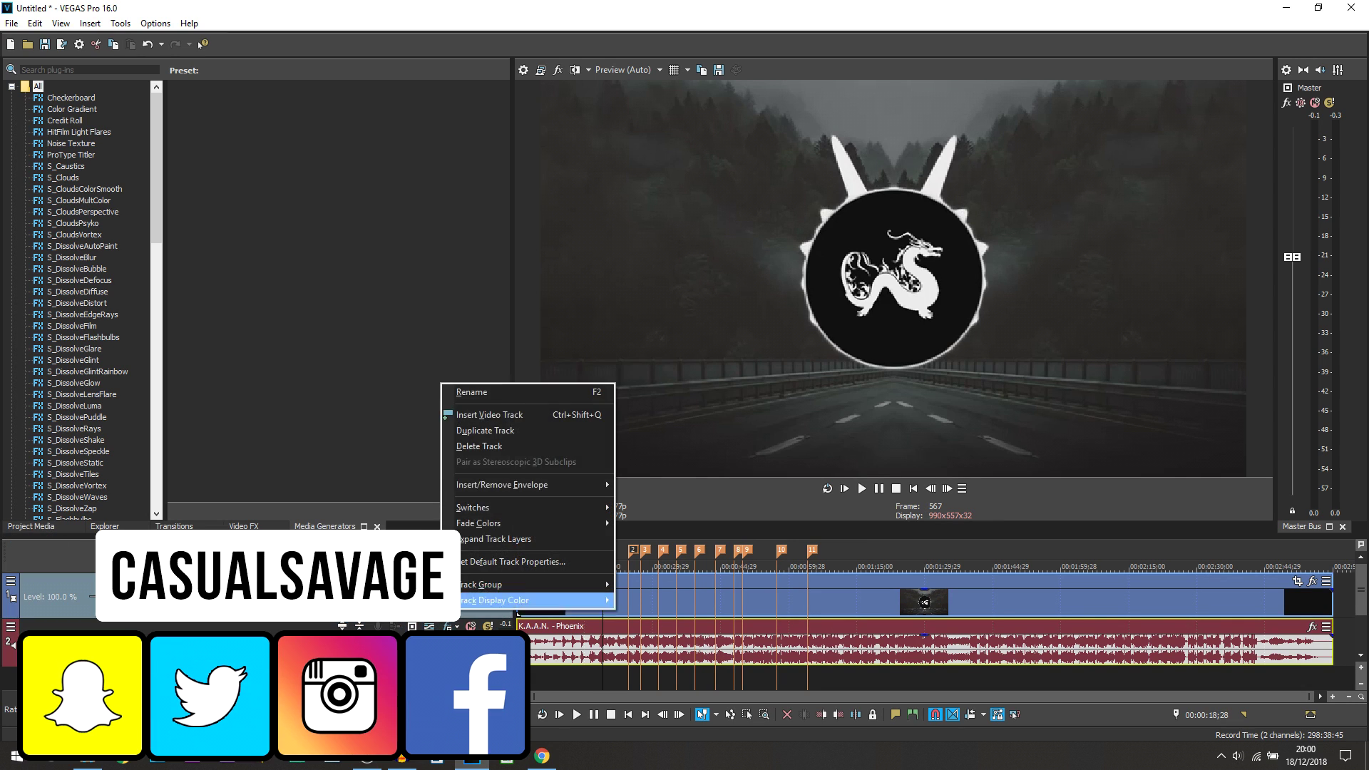
pyautogui.click(508, 415)
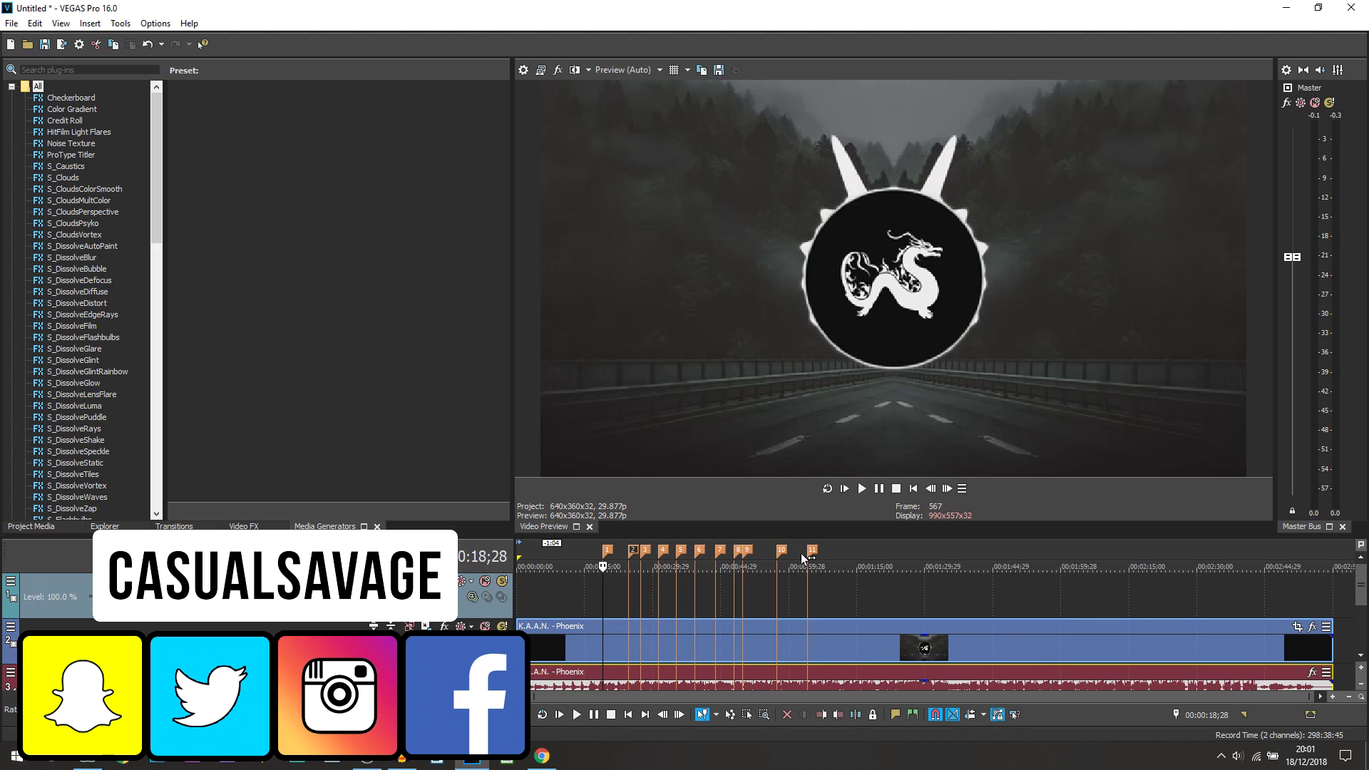
pyautogui.moveTo(828, 536); pyautogui.dragTo(854, 504)
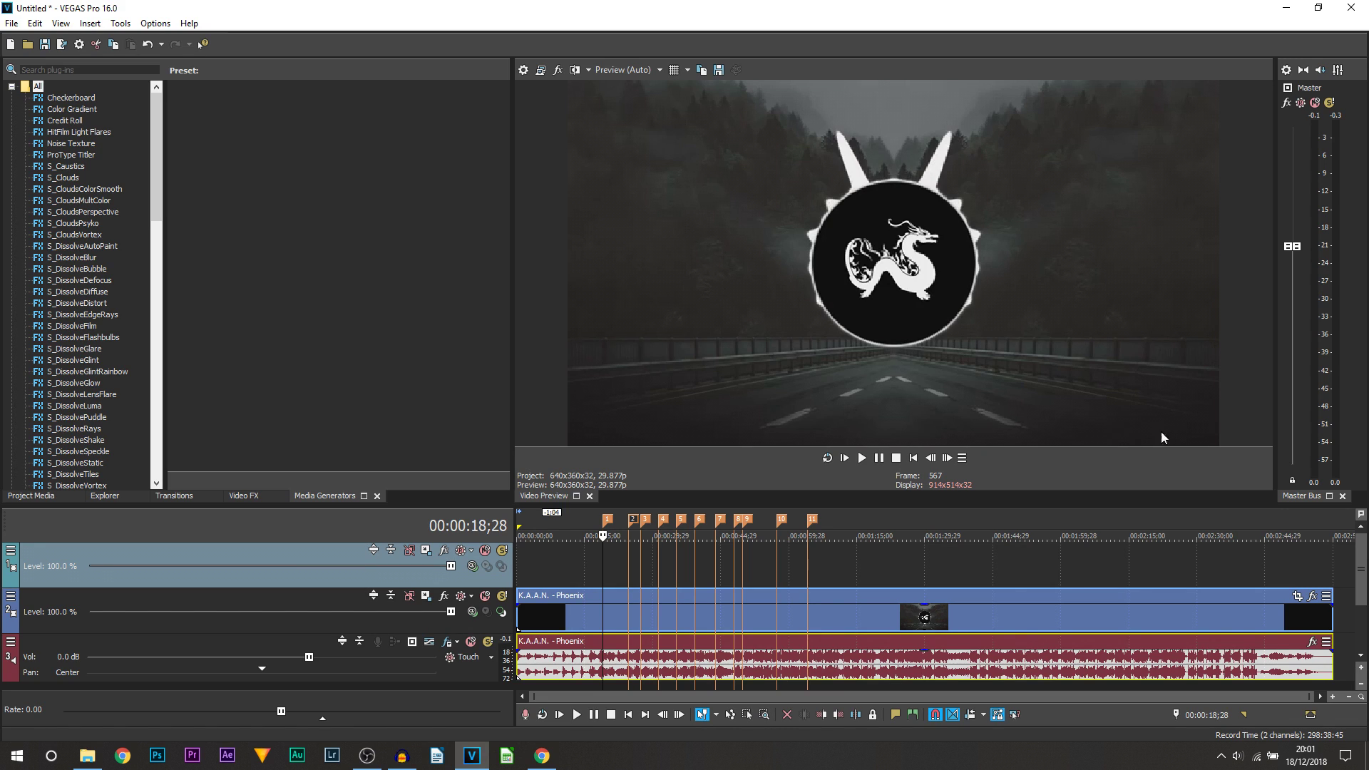
# - Mute the visualizer track and drop the (Legacy) Text Default Text preset onto track 1
pyautogui.click(485, 595)
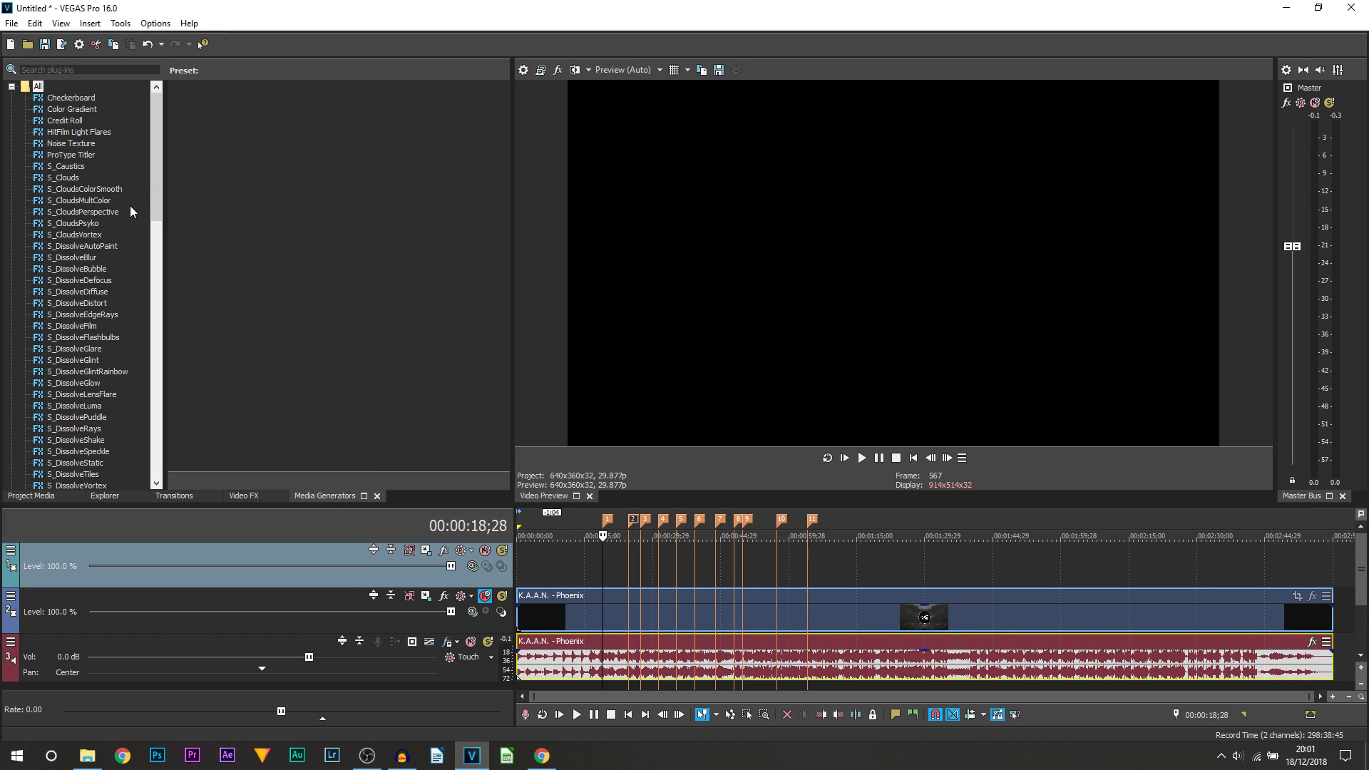
pyautogui.moveTo(152, 154); pyautogui.dragTo(161, 412)
pyautogui.click(78, 370)
pyautogui.moveTo(217, 121); pyautogui.dragTo(611, 570)
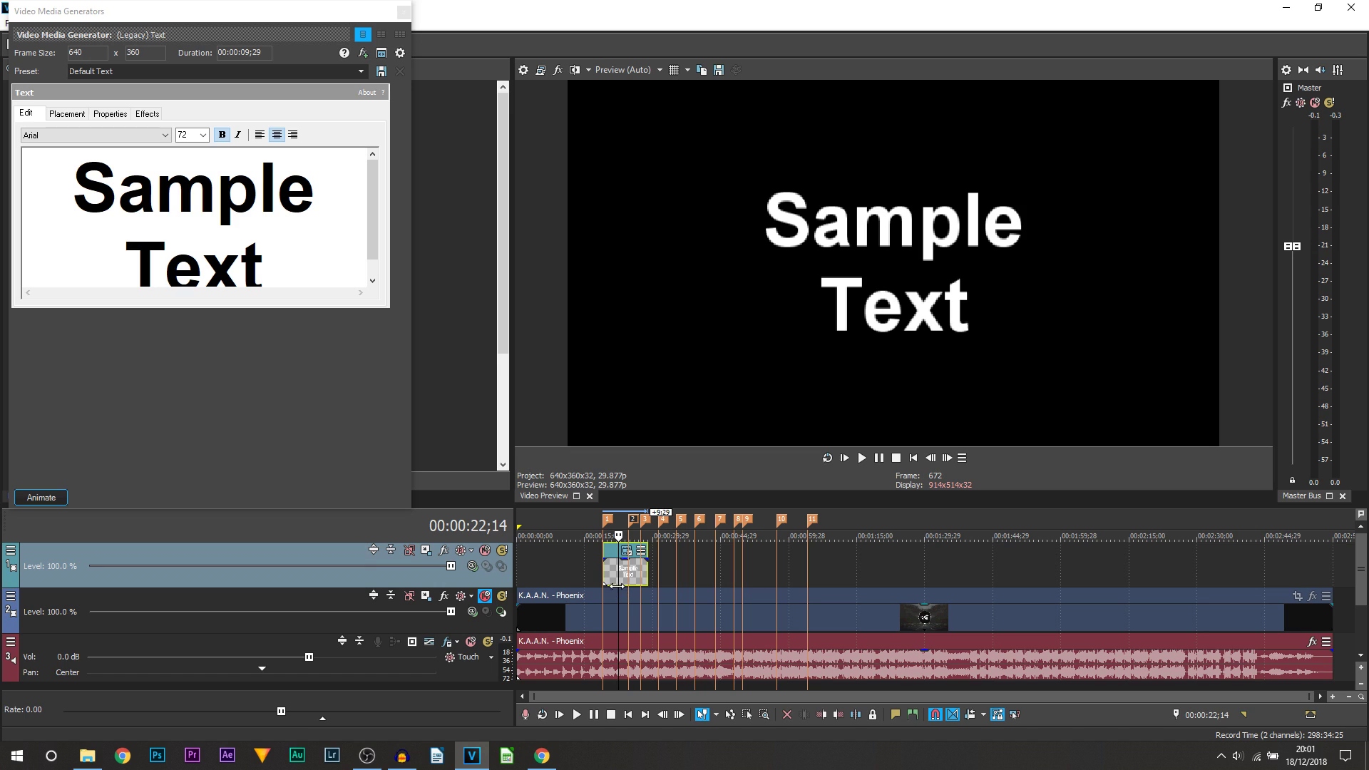
# - Find the next lyric's timing and shorten the text event to end there
pyautogui.scroll(5, 791, 569)
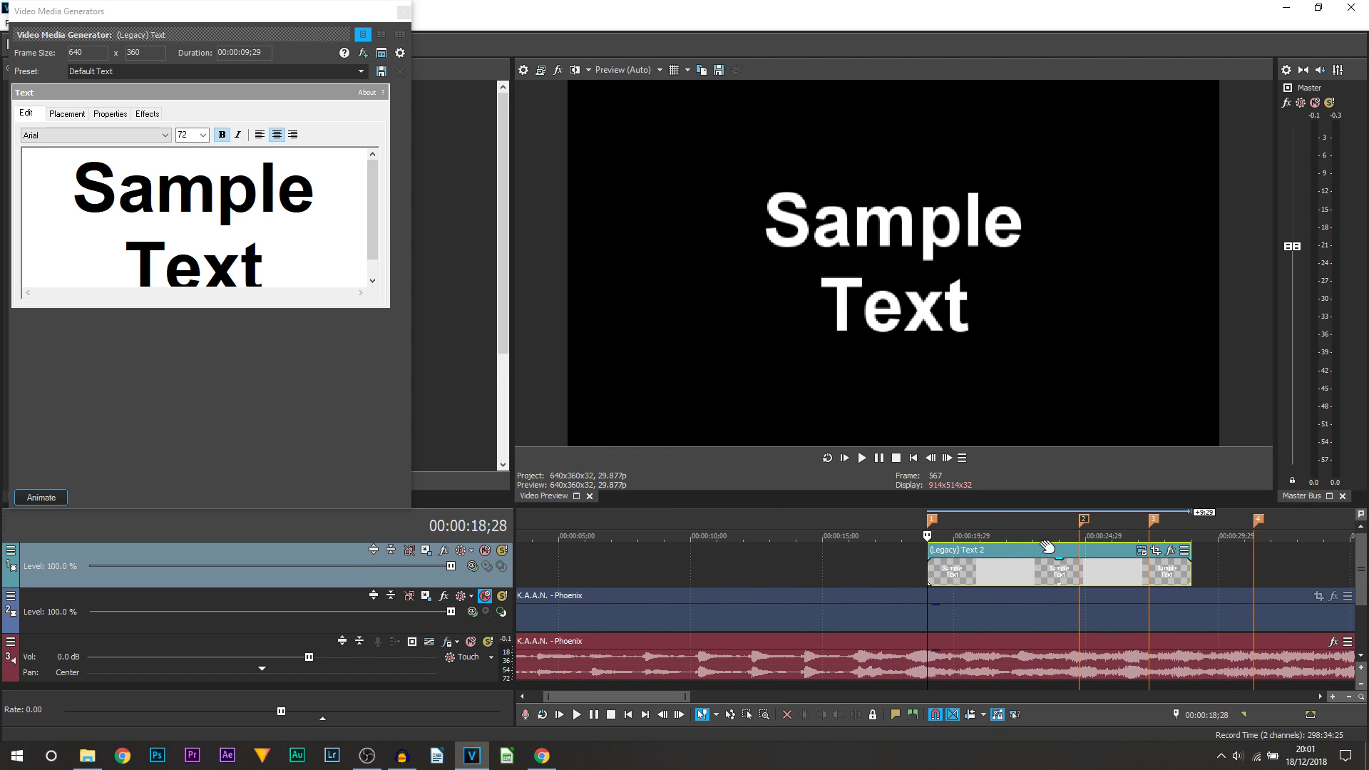
pyautogui.click(879, 459)
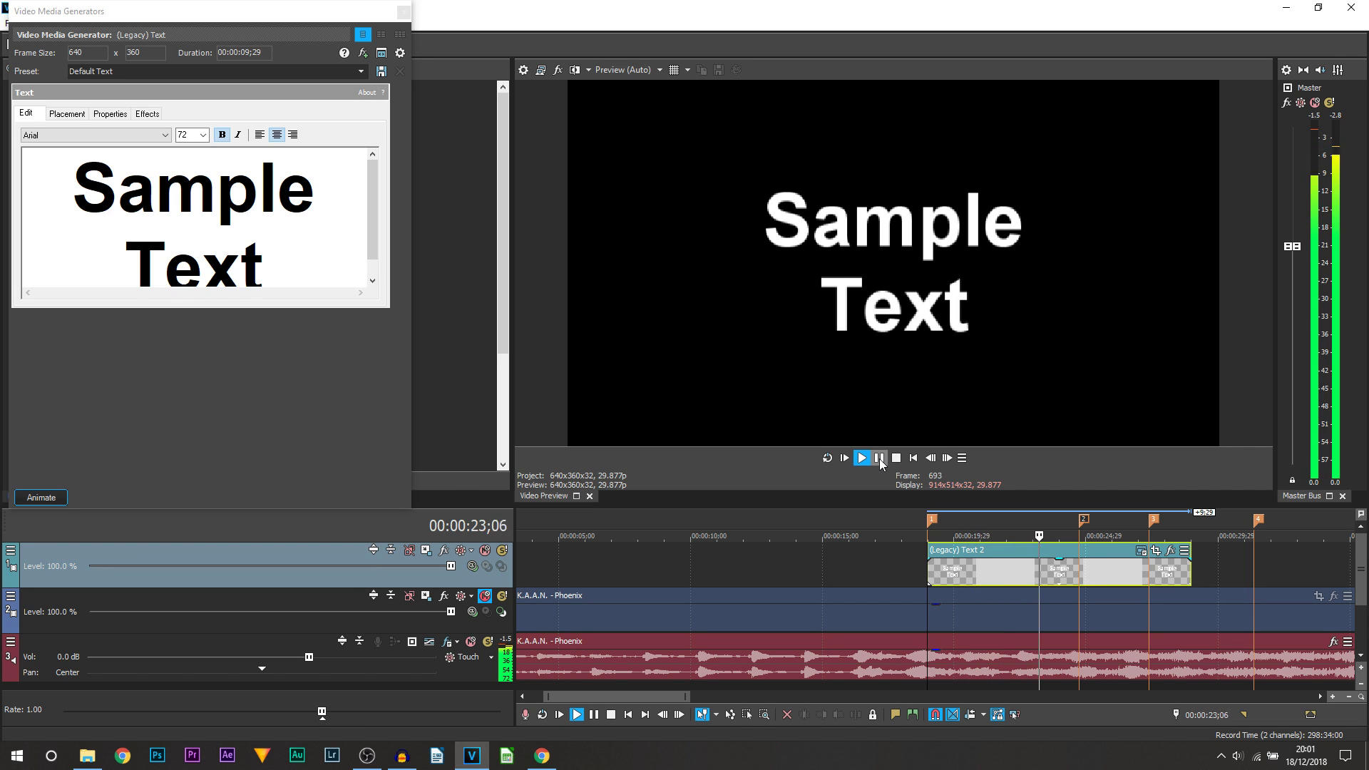
pyautogui.click(879, 458)
pyautogui.moveTo(1189, 574); pyautogui.dragTo(1071, 579)
pyautogui.click(978, 535)
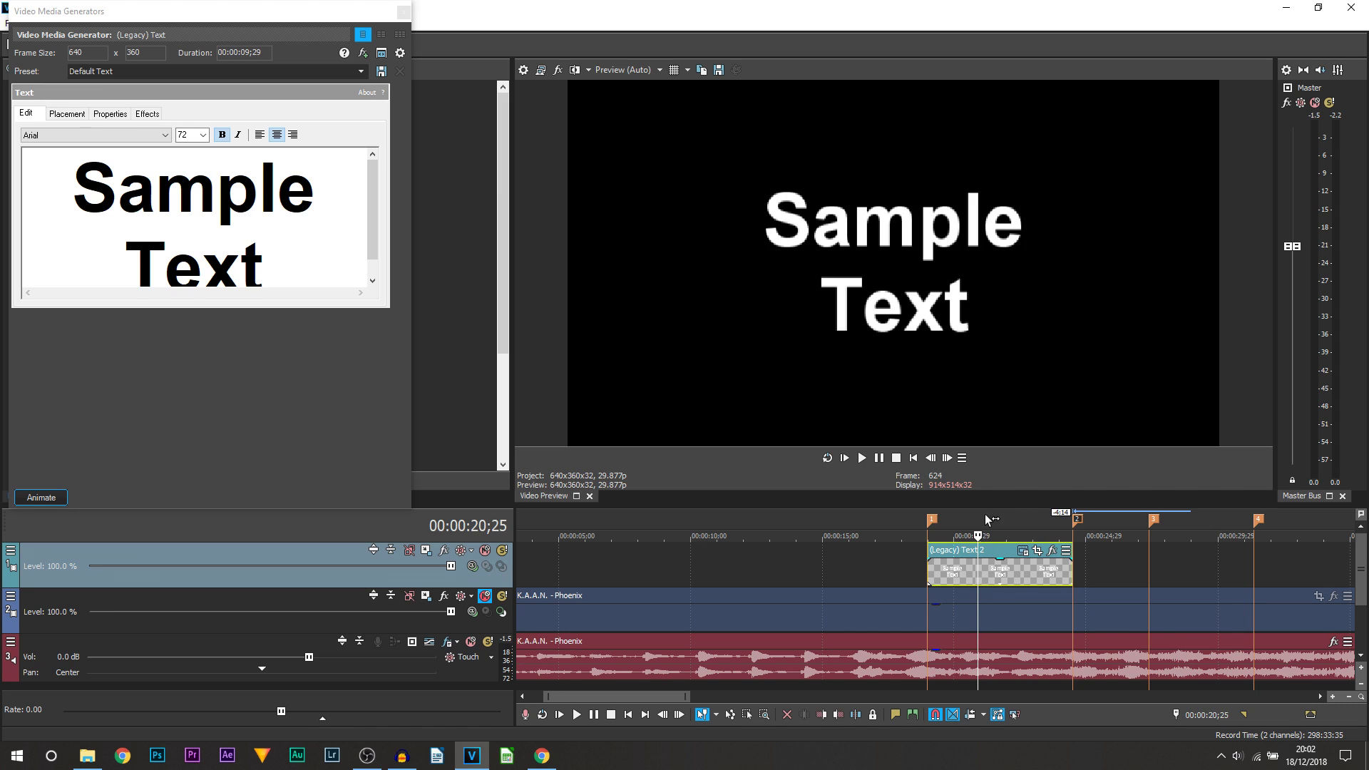
# - Replace the sample text with the pasted lines 'Aight, let's do it / Think you're alright'
pyautogui.hotkey('alt', 'Tab')
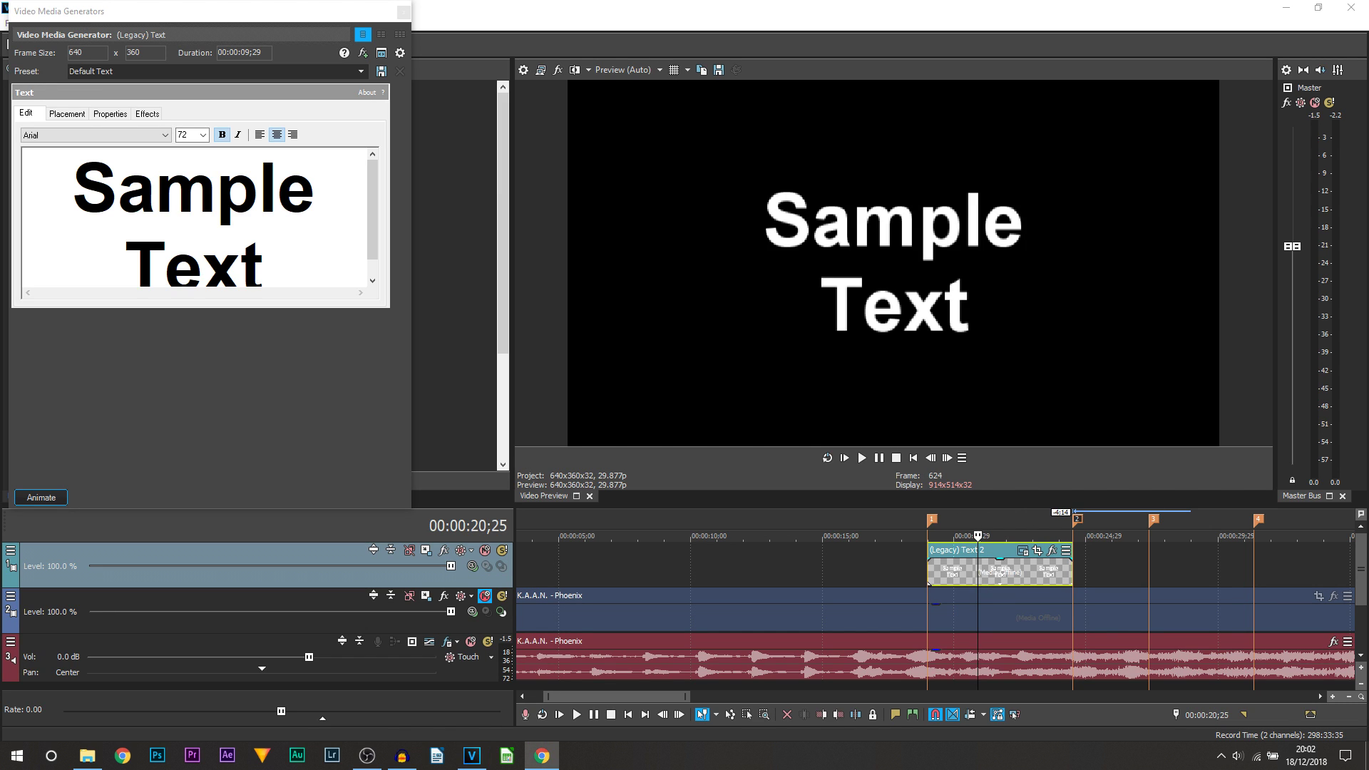
pyautogui.click(283, 277)
pyautogui.hotkey('ctrl', 'a')
pyautogui.write("Aight, let's do it Think you're alright")
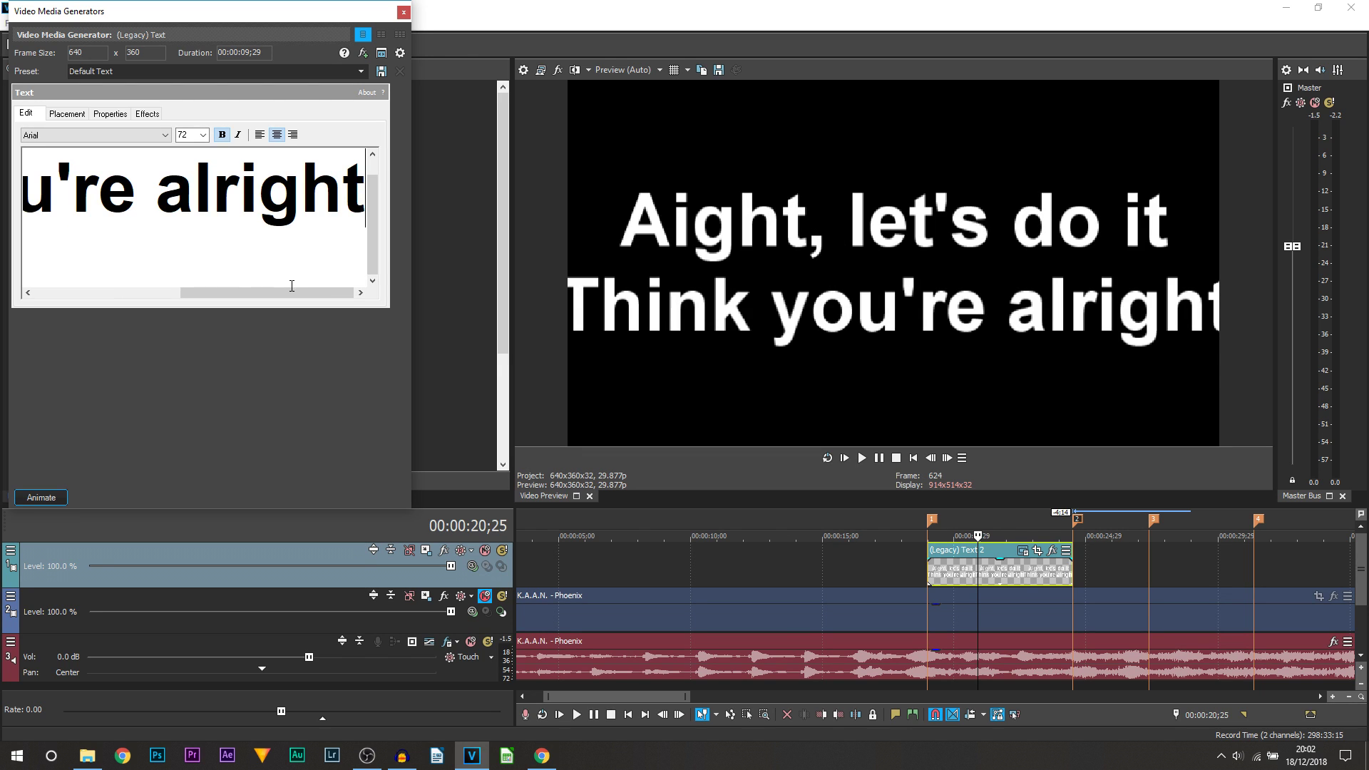
pyautogui.hotkey('ctrl', 'a')
# - Set the lyric text to Nexa-Bold at size 35 and close the generator
pyautogui.click(183, 135)
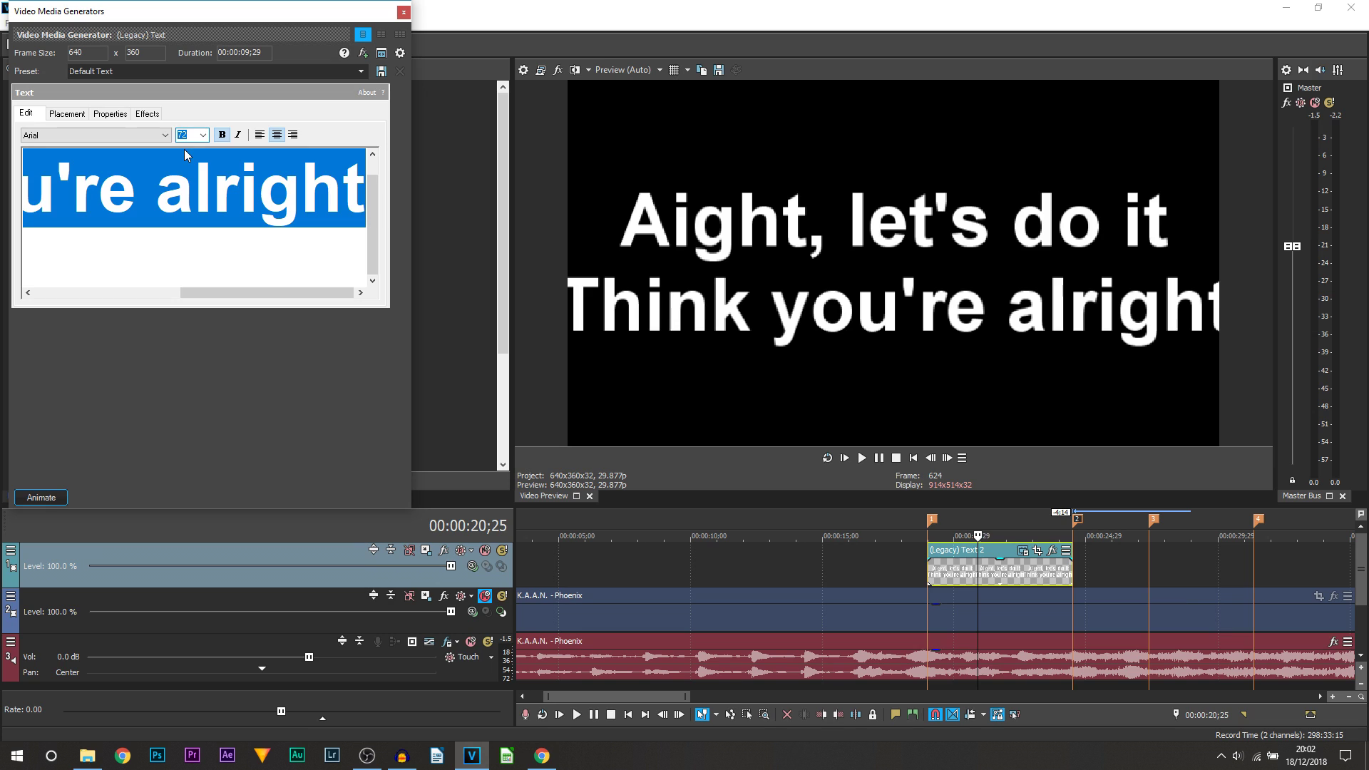
pyautogui.click(197, 206)
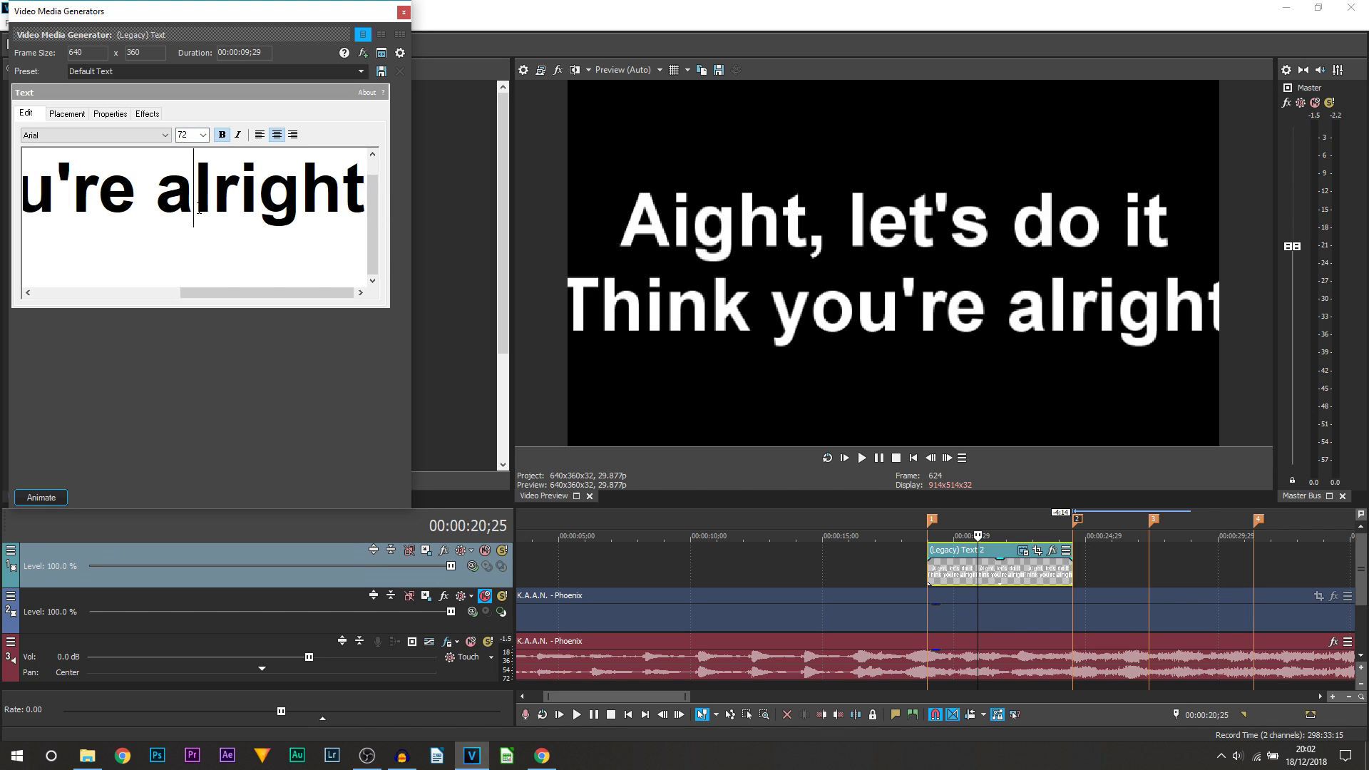
pyautogui.hotkey('ctrl', 'a')
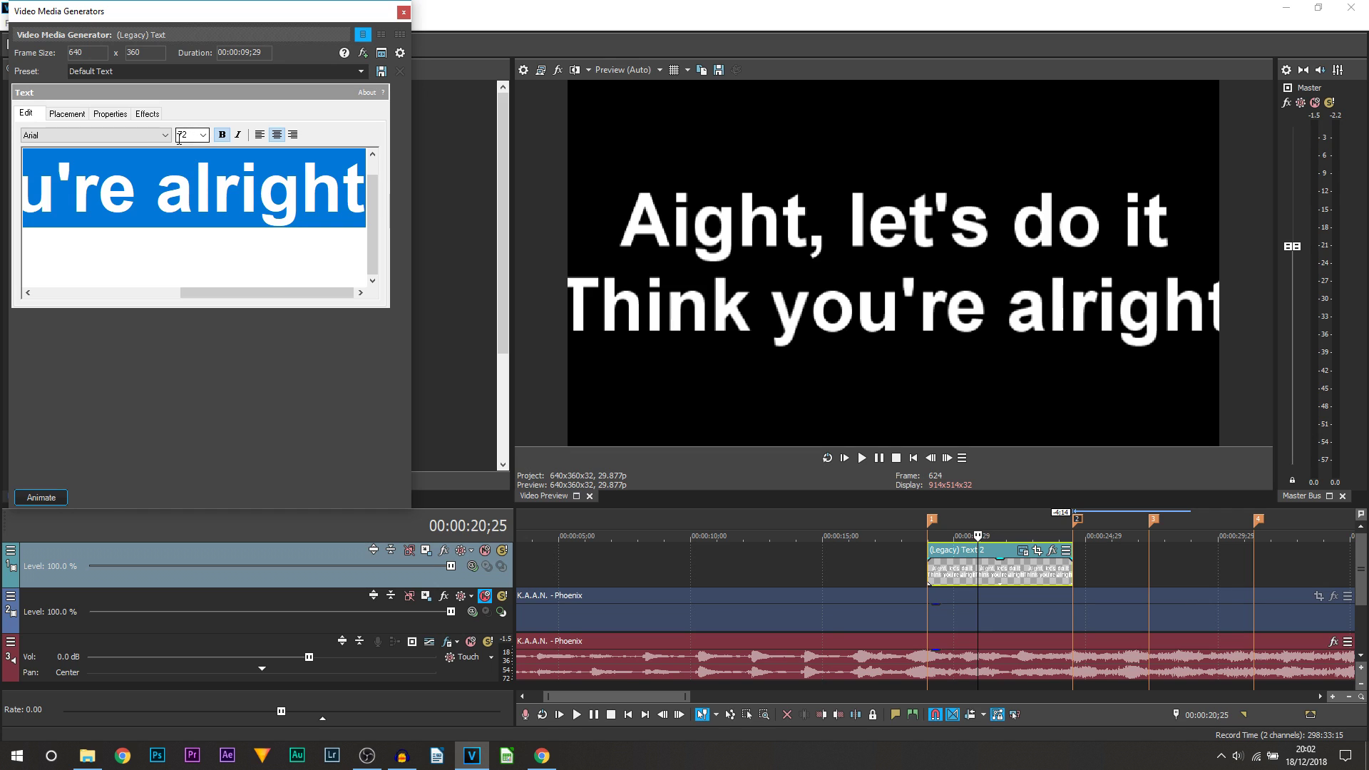
pyautogui.click(149, 134)
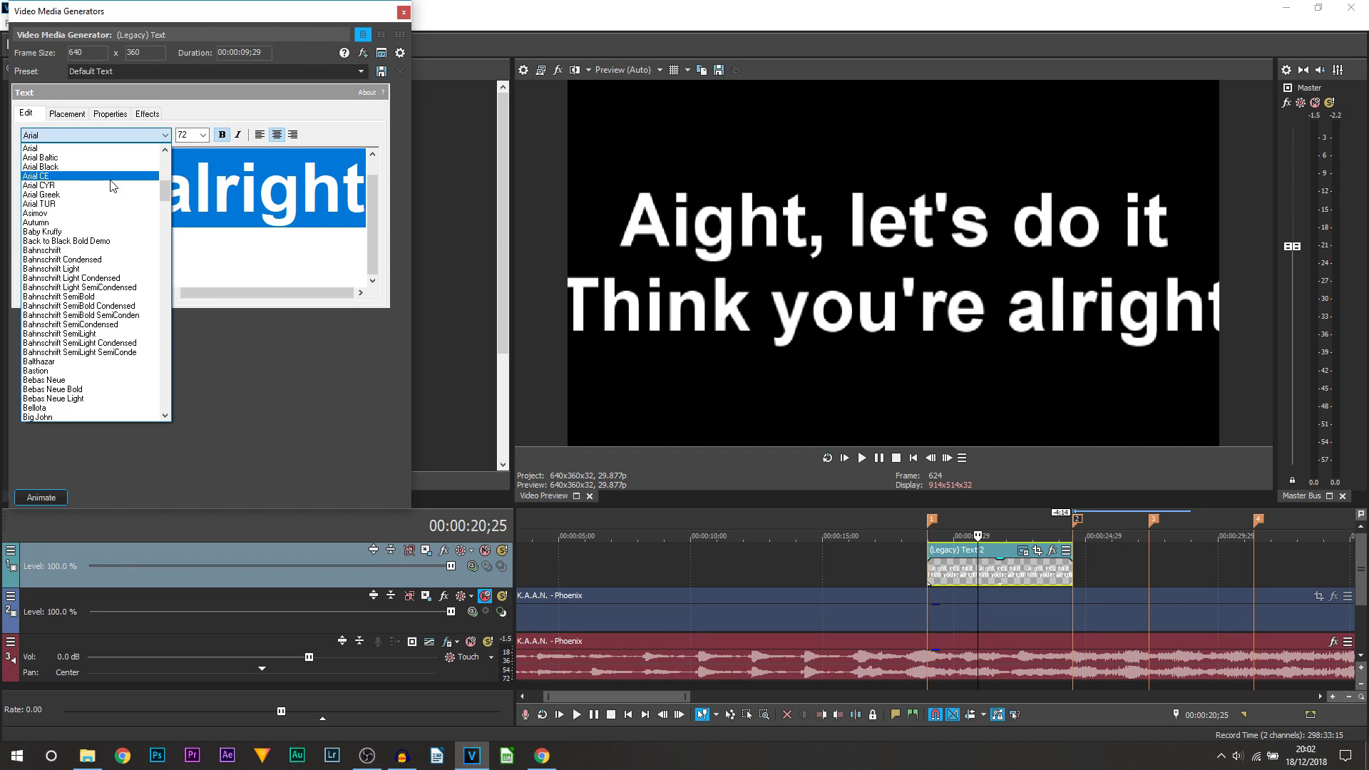
pyautogui.write('nexa')
pyautogui.press('Return')
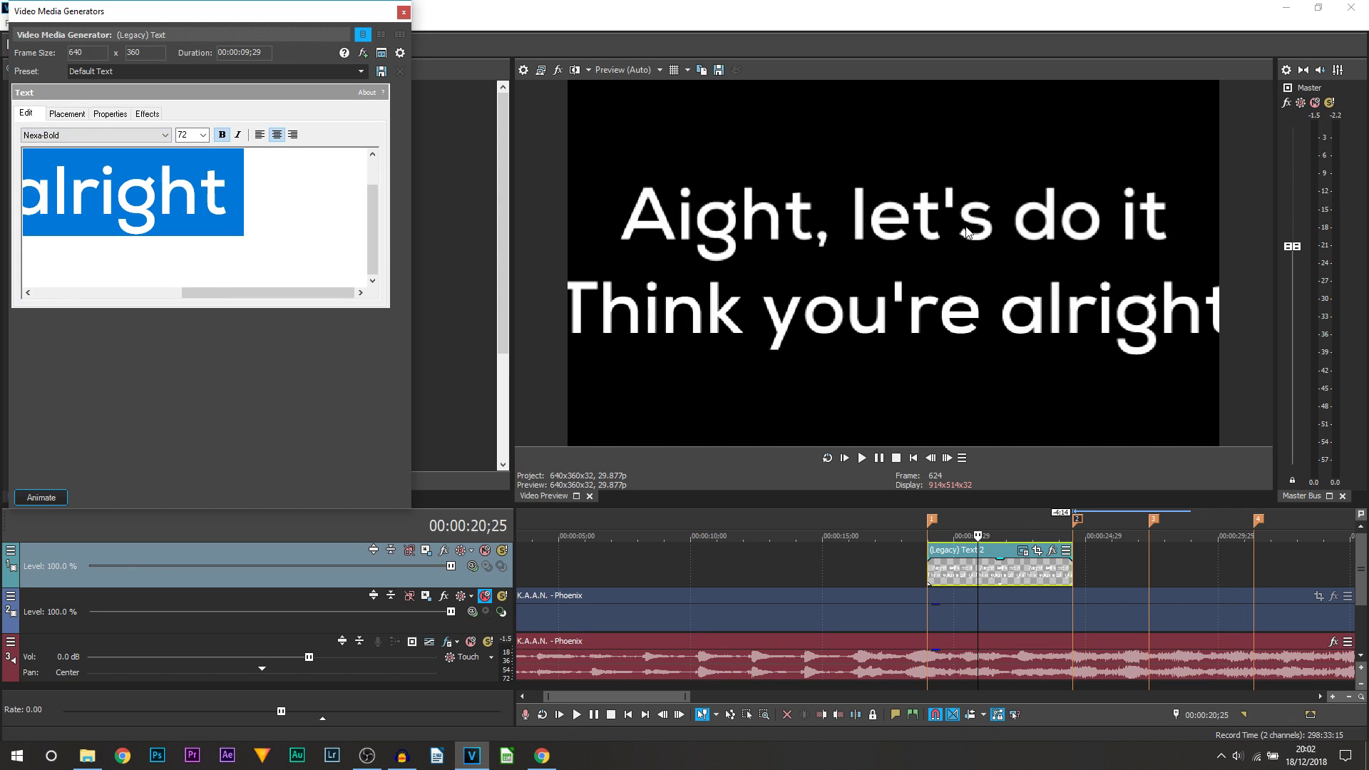
pyautogui.click(197, 137)
pyautogui.write('35')
pyautogui.press('Return')
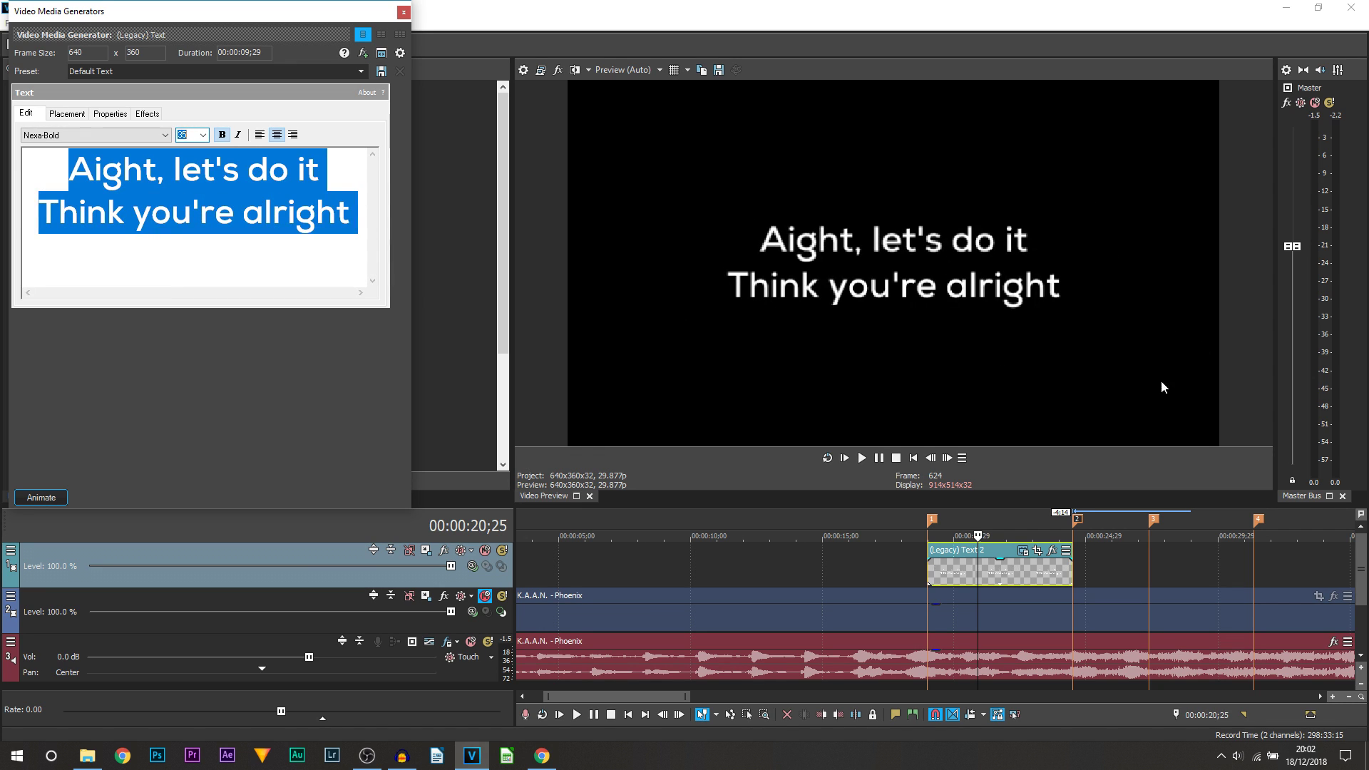
pyautogui.click(924, 567)
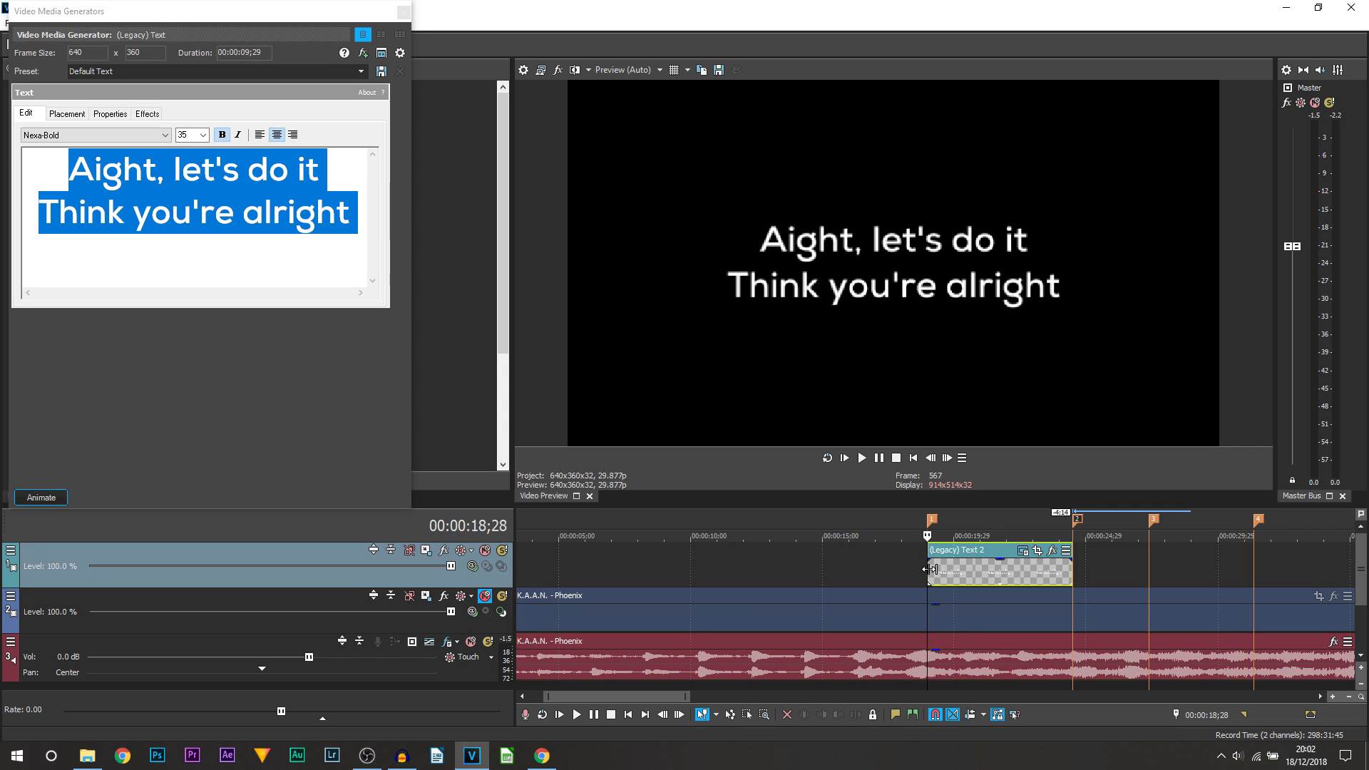
pyautogui.click(403, 11)
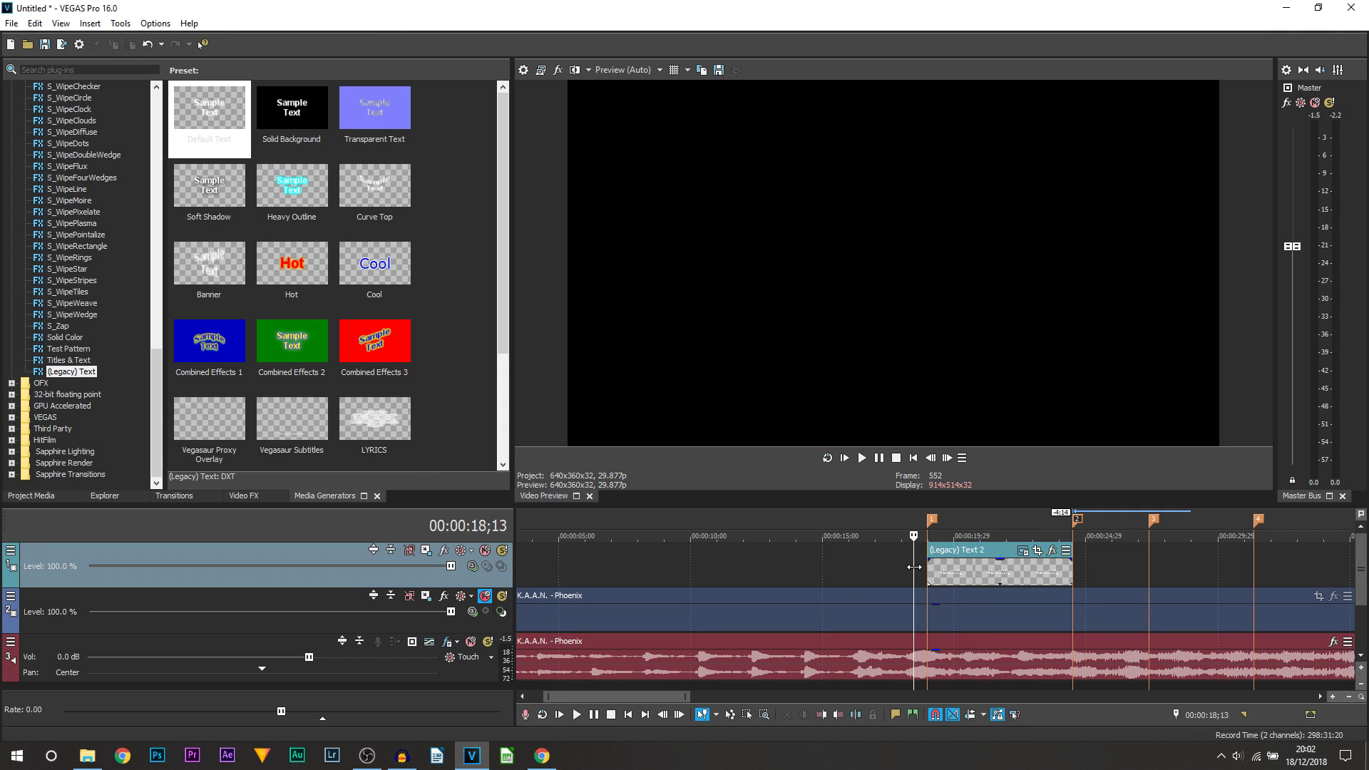
# - Play back the caption timing and move the playhead onto the next marker
pyautogui.press('space')
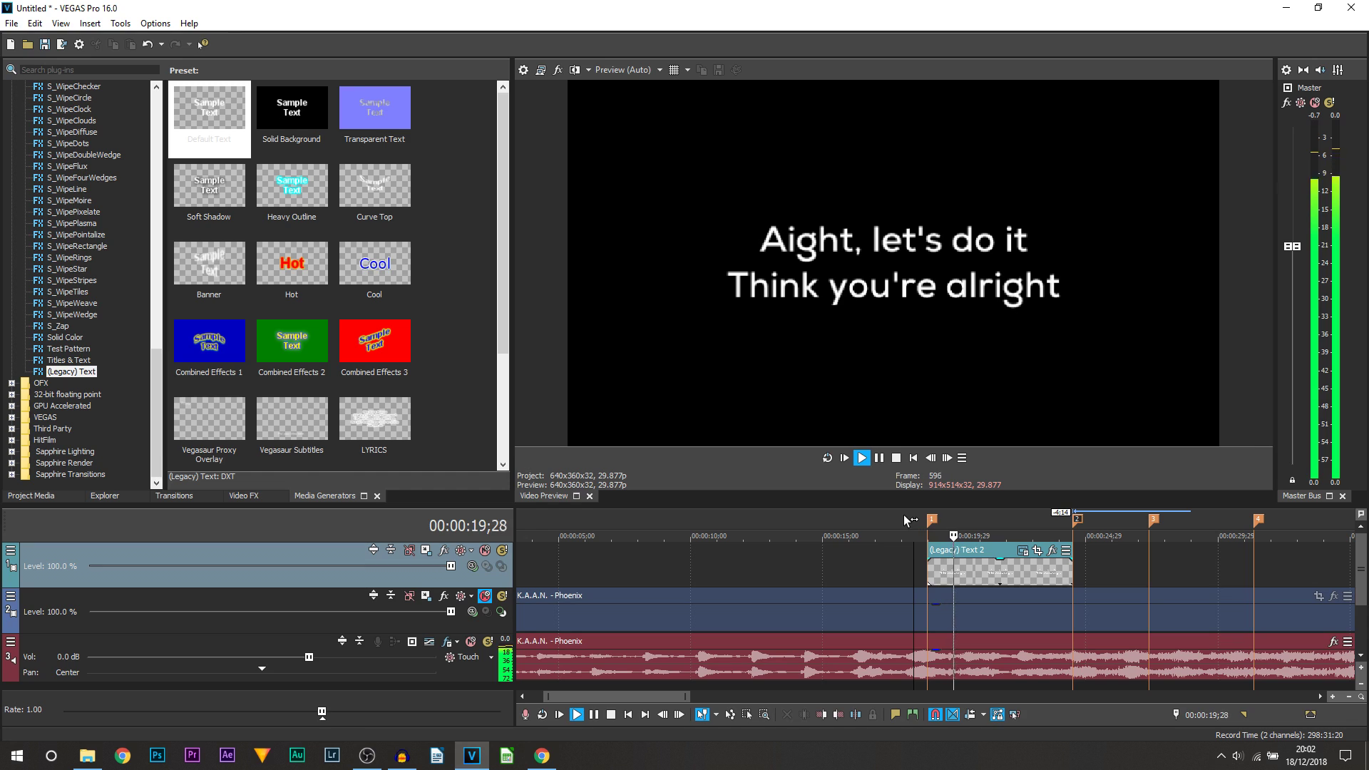
pyautogui.scroll(-1, 913, 579)
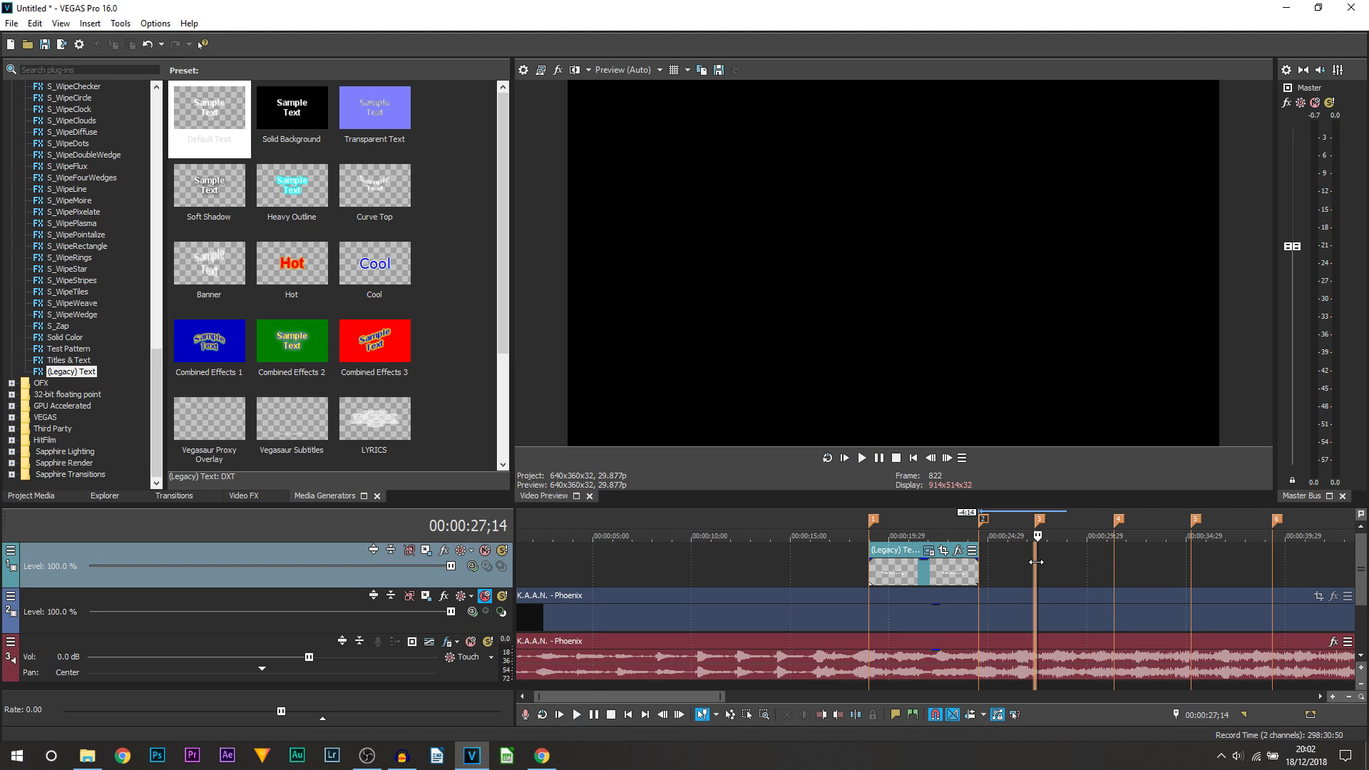
pyautogui.click(986, 573)
pyautogui.moveTo(987, 536); pyautogui.dragTo(1035, 536)
# - Paste a new copy of the lyric event after the original, trimmed to the next marker
pyautogui.click(921, 579)
pyautogui.hotkey('ctrl', 'c')
pyautogui.click(976, 567)
pyautogui.hotkey('ctrl', 'v')
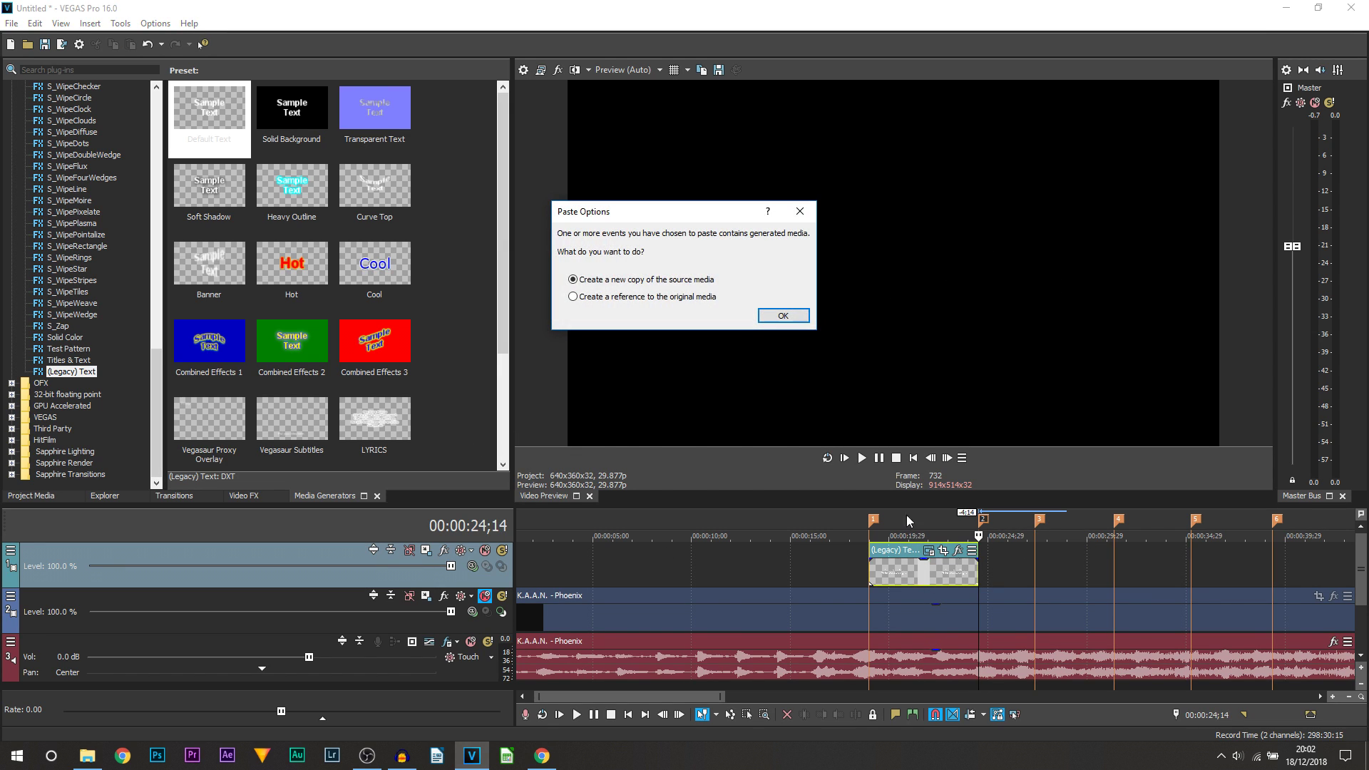
pyautogui.click(783, 316)
pyautogui.moveTo(1087, 571); pyautogui.dragTo(1034, 571)
pyautogui.click(1008, 512)
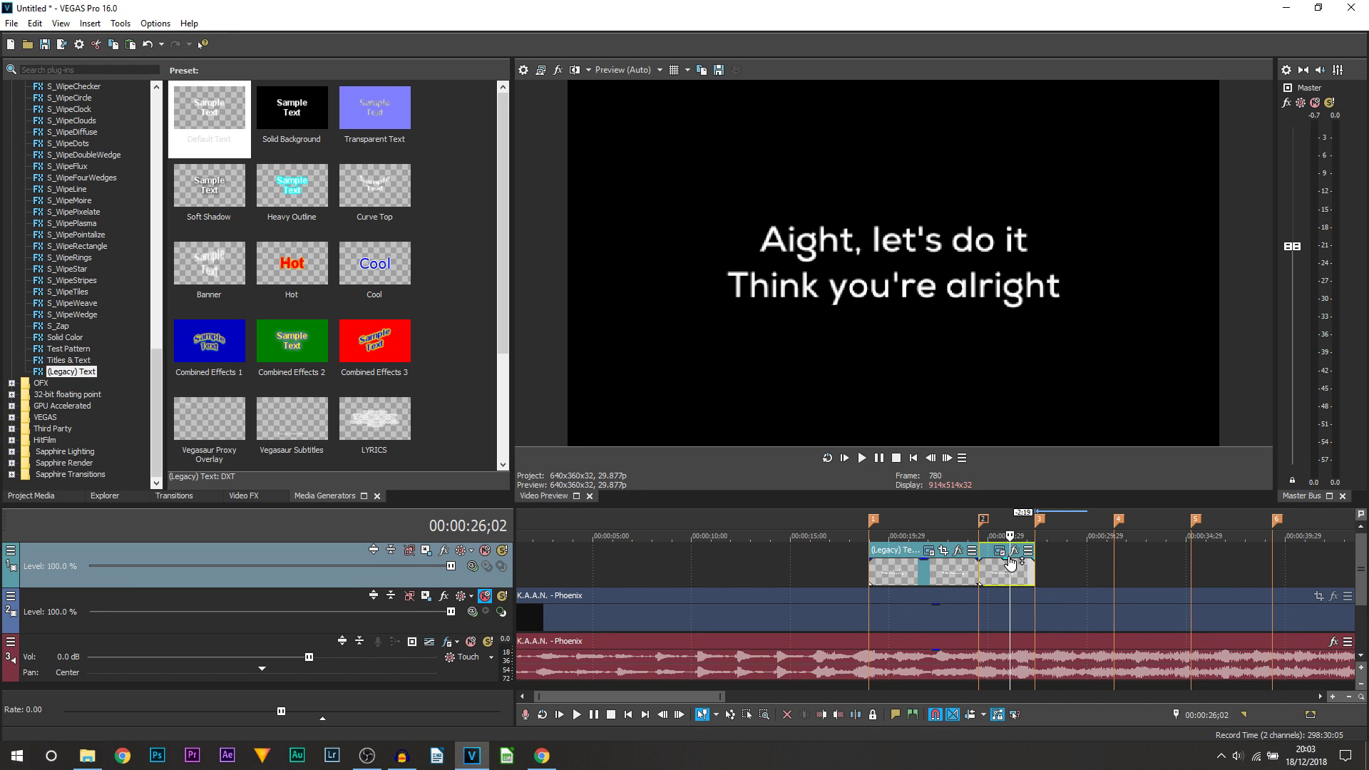
# - Fetch the next lyrics from the browser and bring up the pasted event's text settings
pyautogui.hotkey('alt', 'Tab')
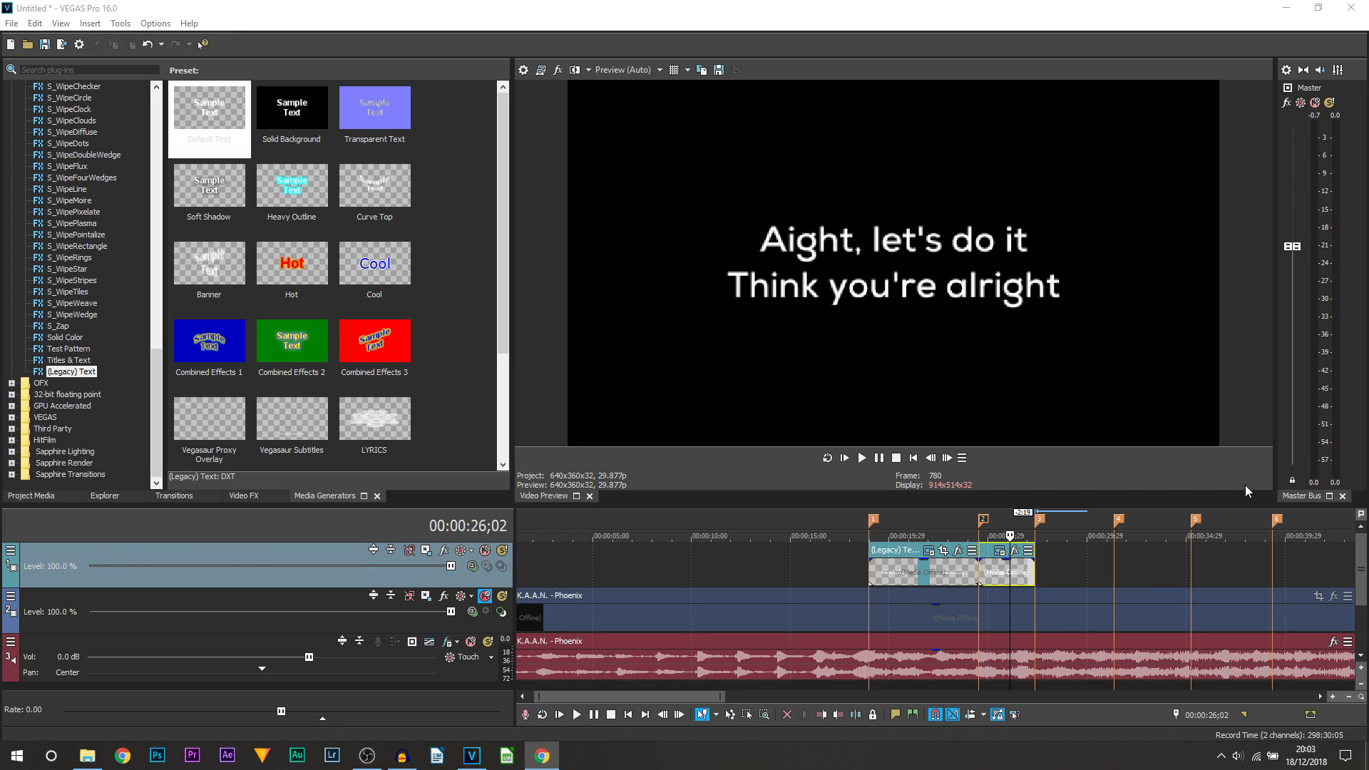
pyautogui.click(998, 579)
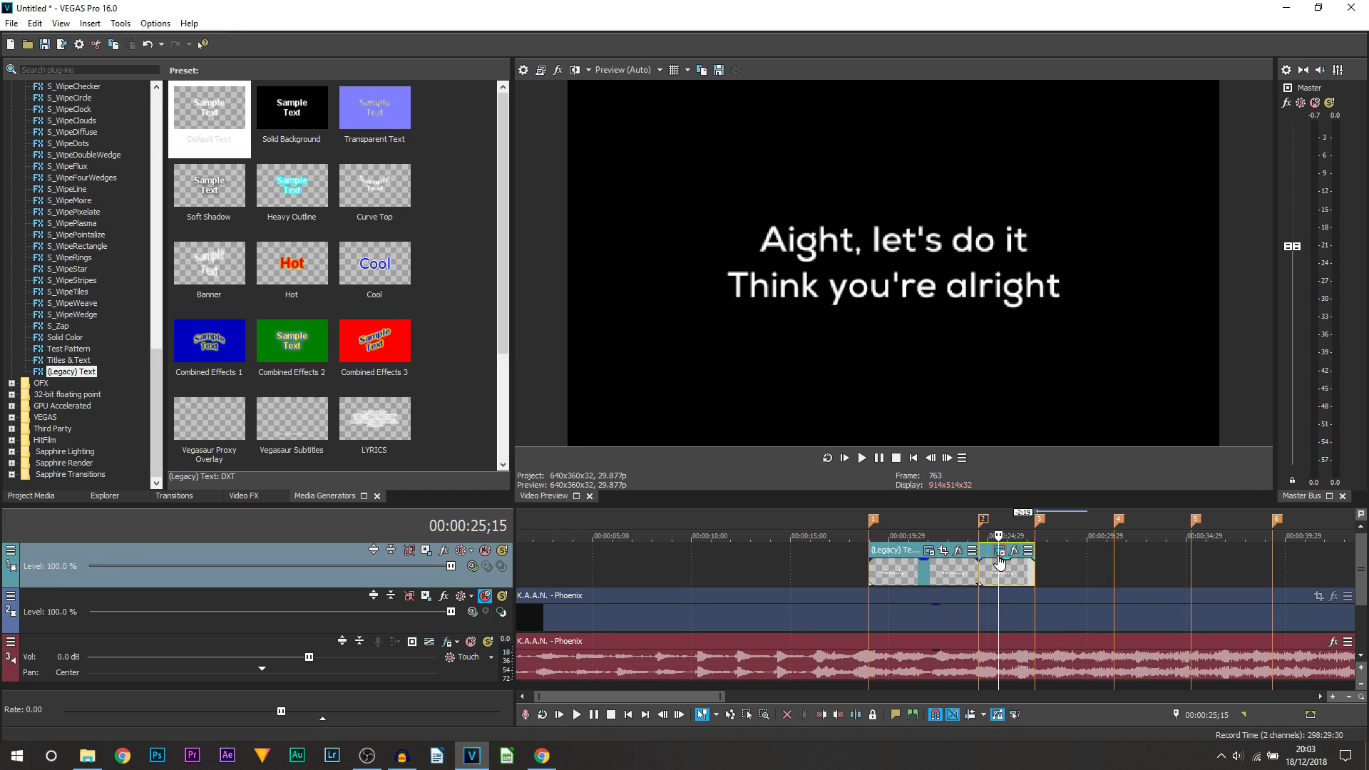
pyautogui.click(1000, 554)
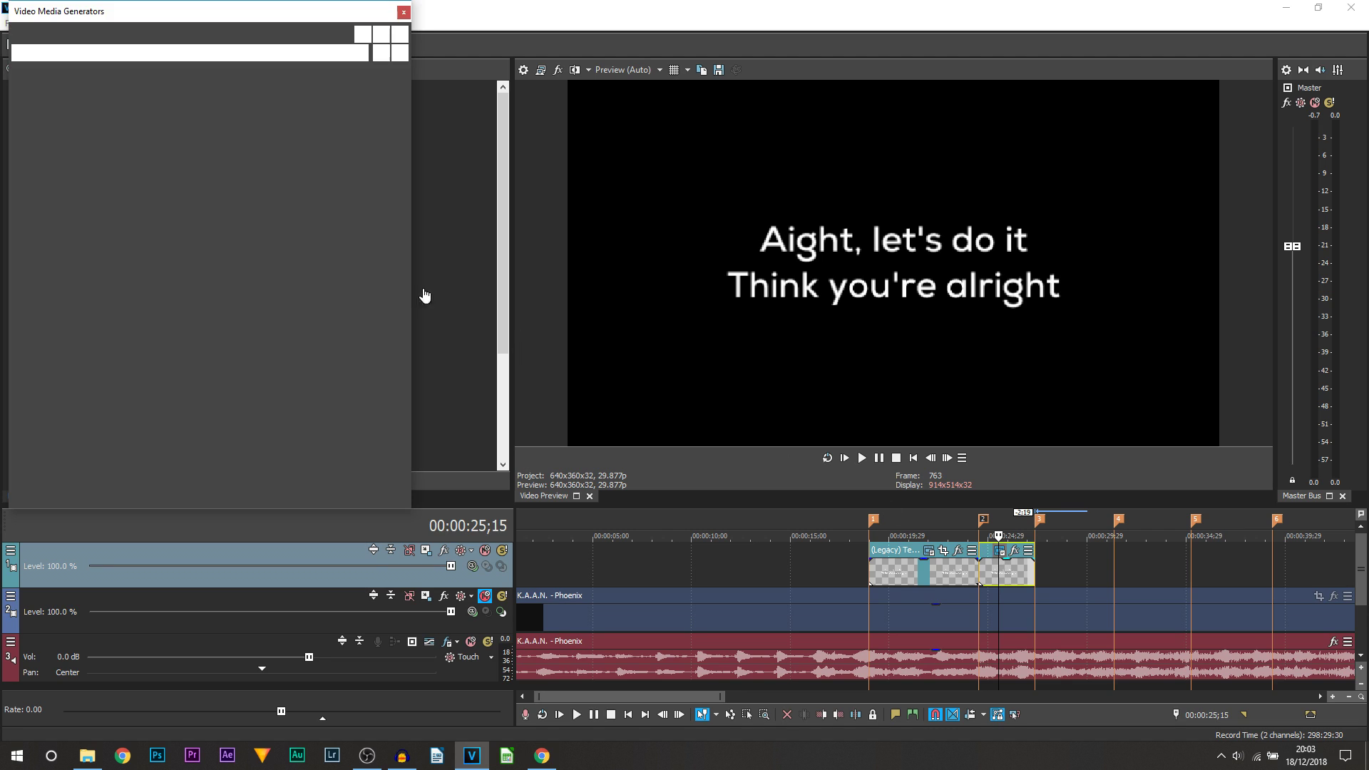
pyautogui.click(232, 259)
pyautogui.hotkey('ctrl', 'a')
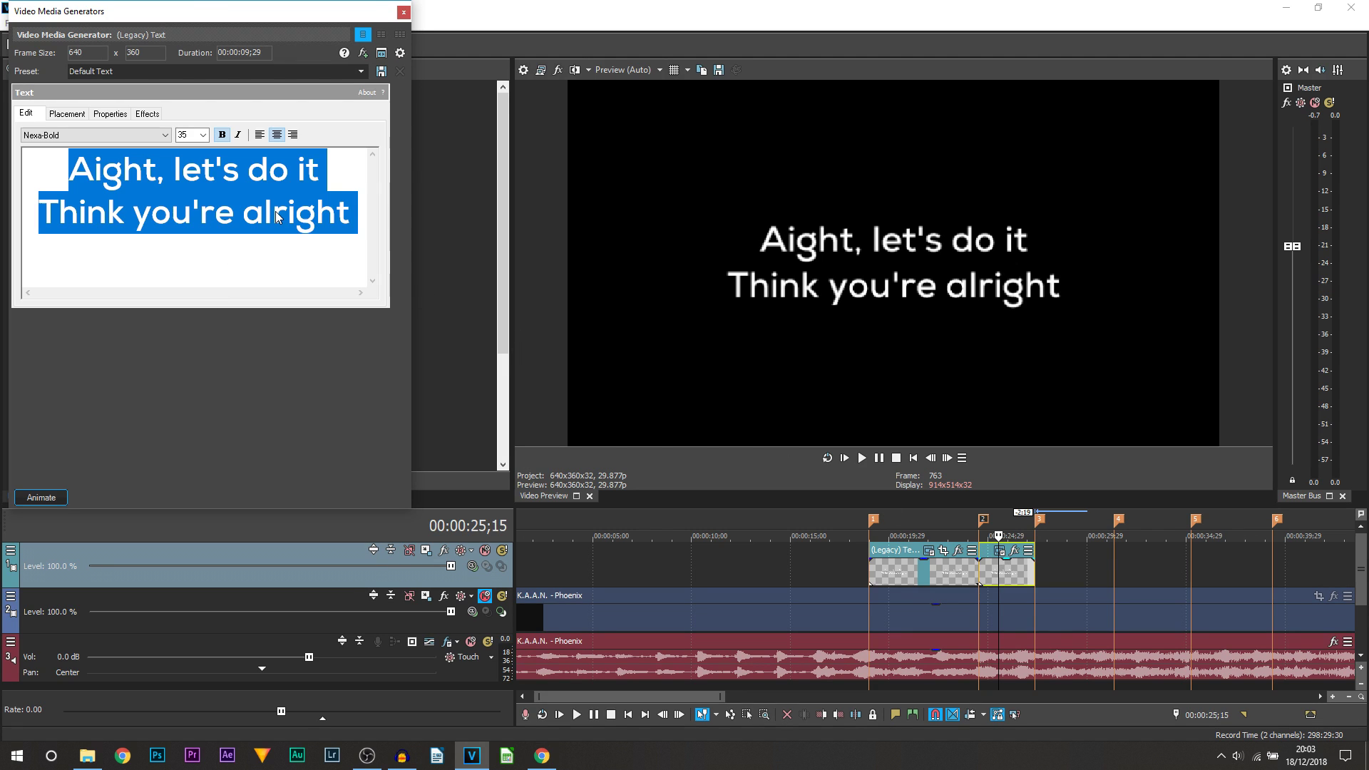
pyautogui.hotkey('ctrl', 'v')
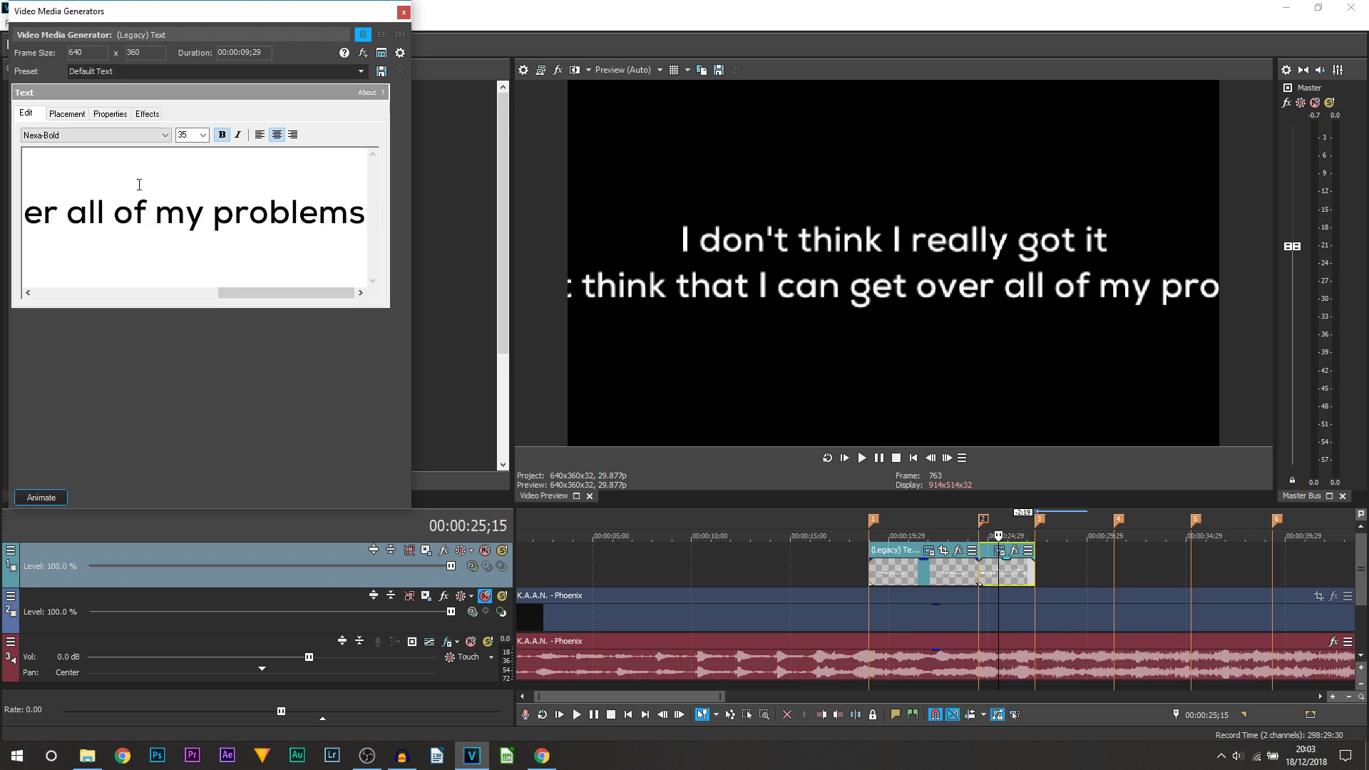
pyautogui.hotkey('ctrl', 'a')
pyautogui.click(195, 135)
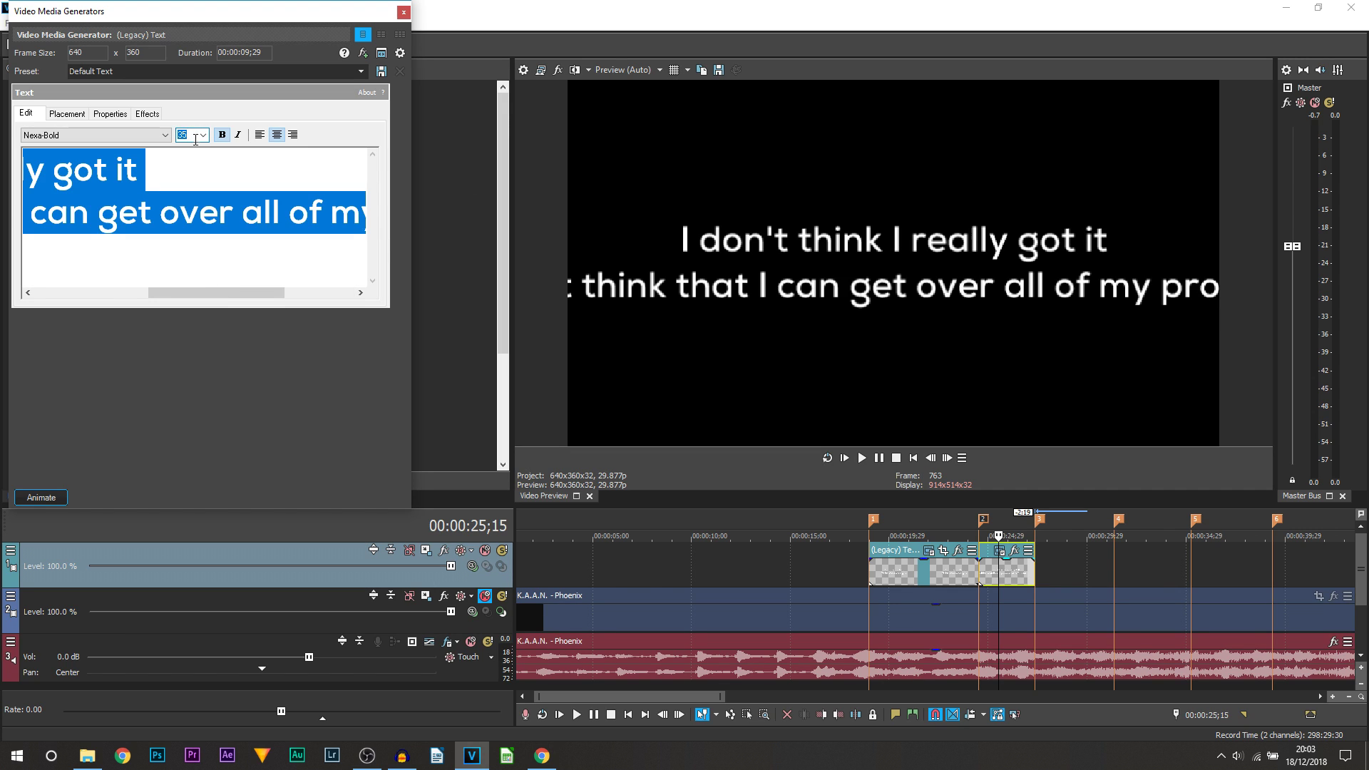
pyautogui.write('25')
pyautogui.press('Return')
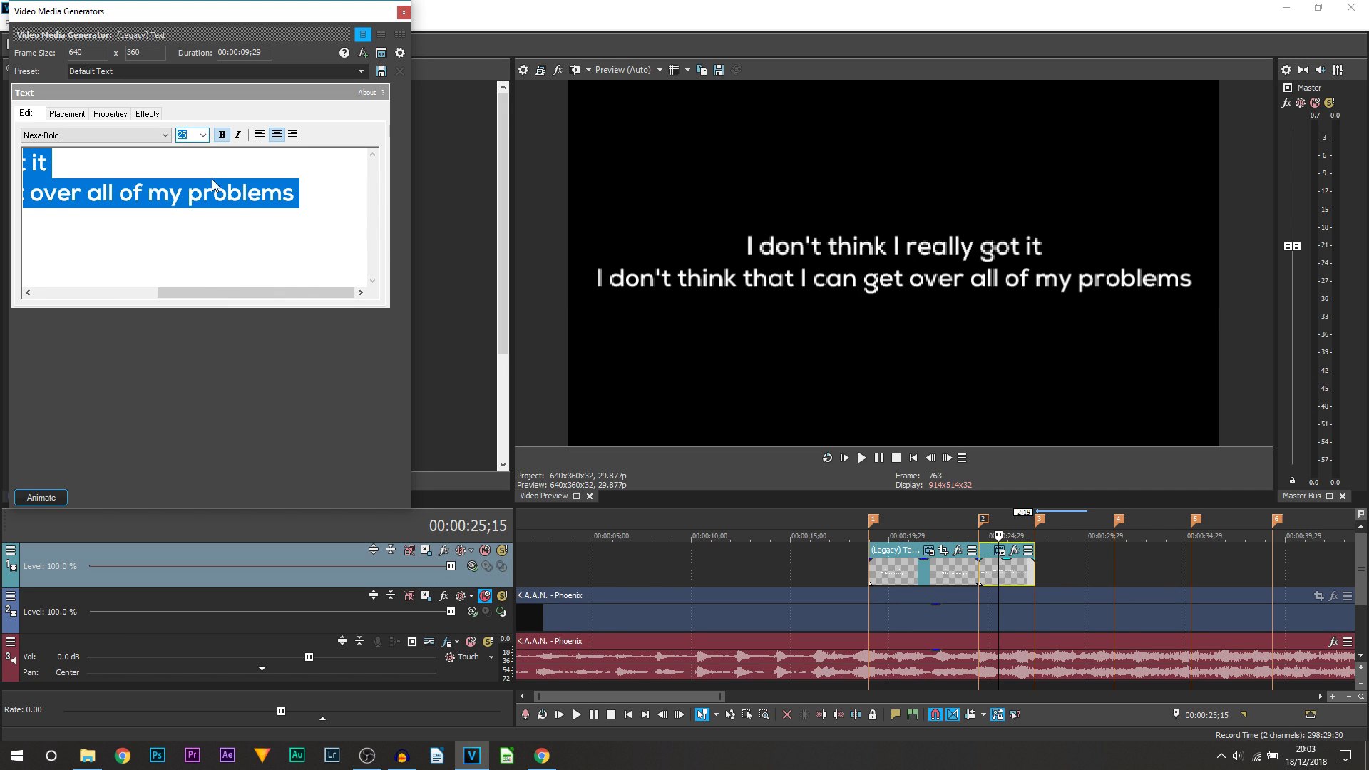
pyautogui.click(403, 12)
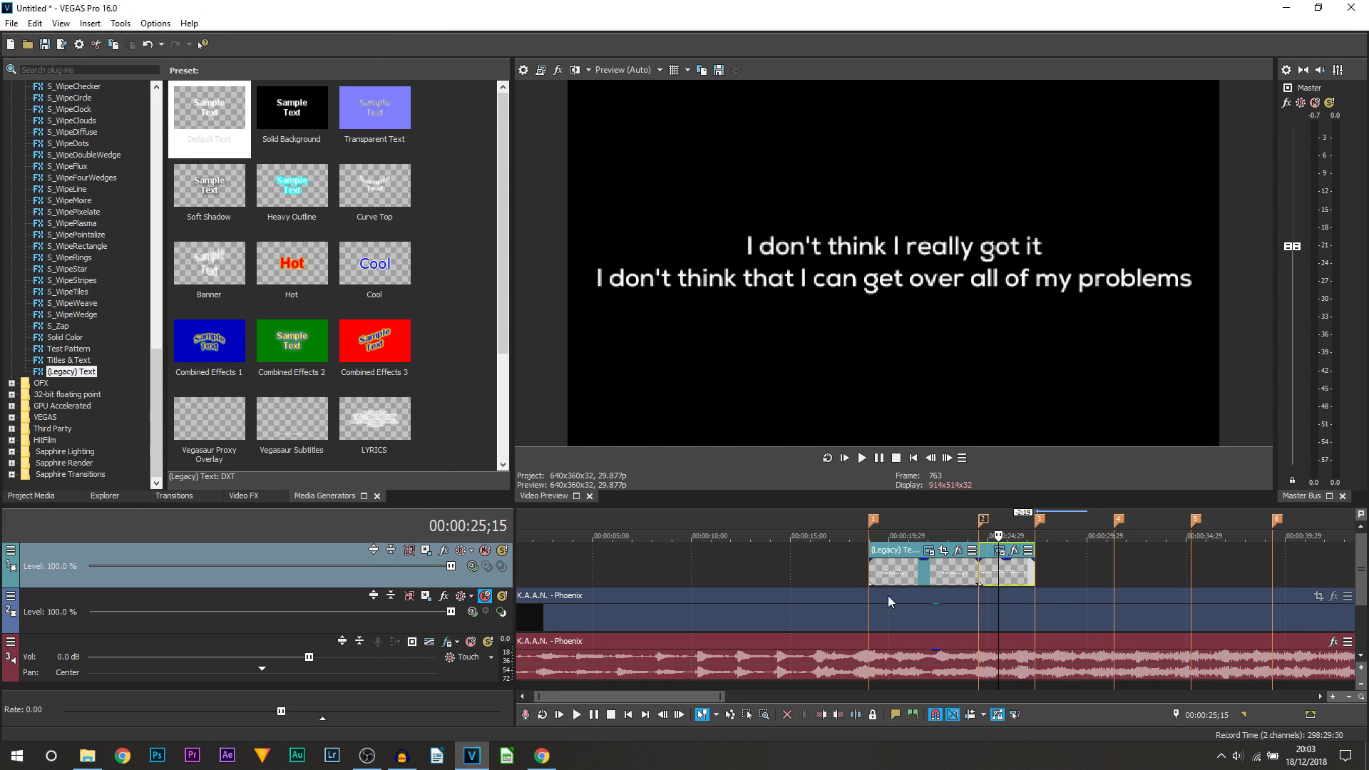
pyautogui.click(854, 562)
pyautogui.press('space')
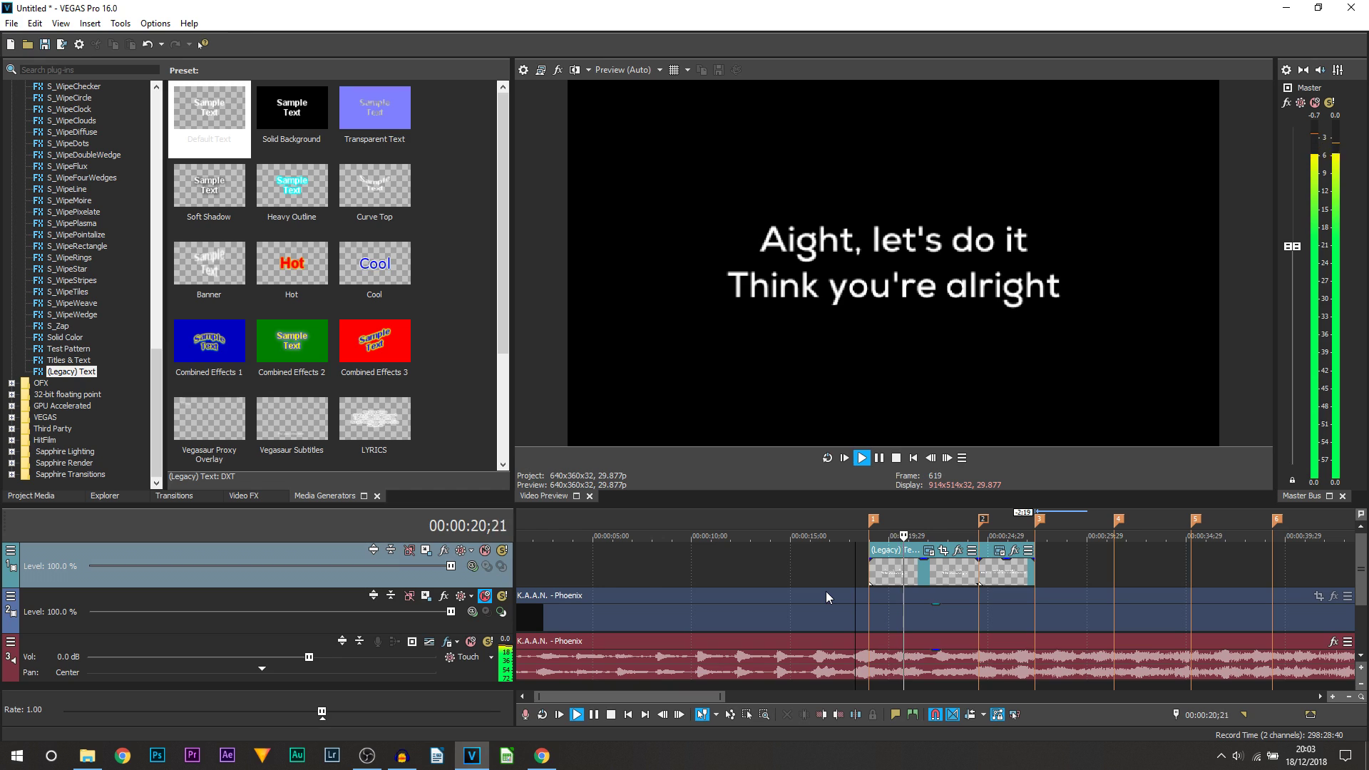
pyautogui.click(879, 460)
pyautogui.click(1025, 570)
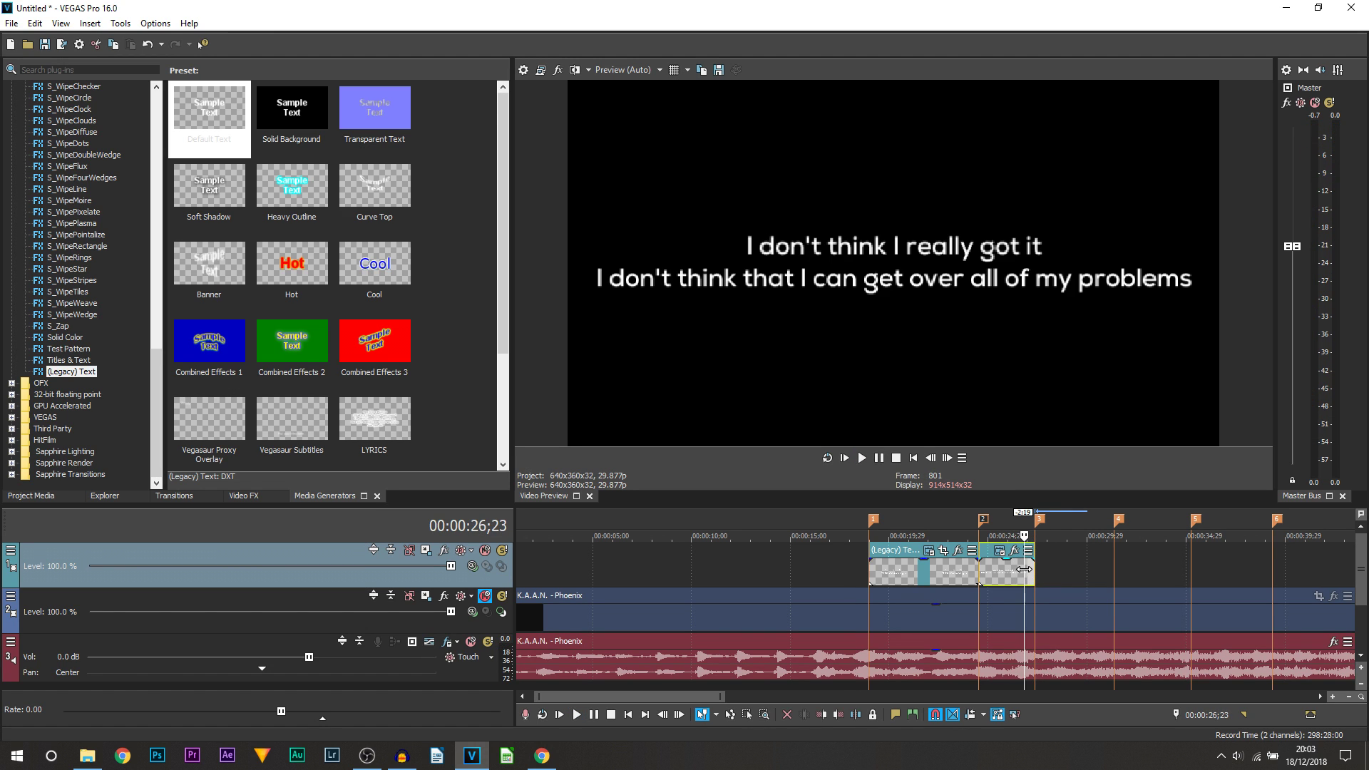
pyautogui.hotkey('ctrl', 'v')
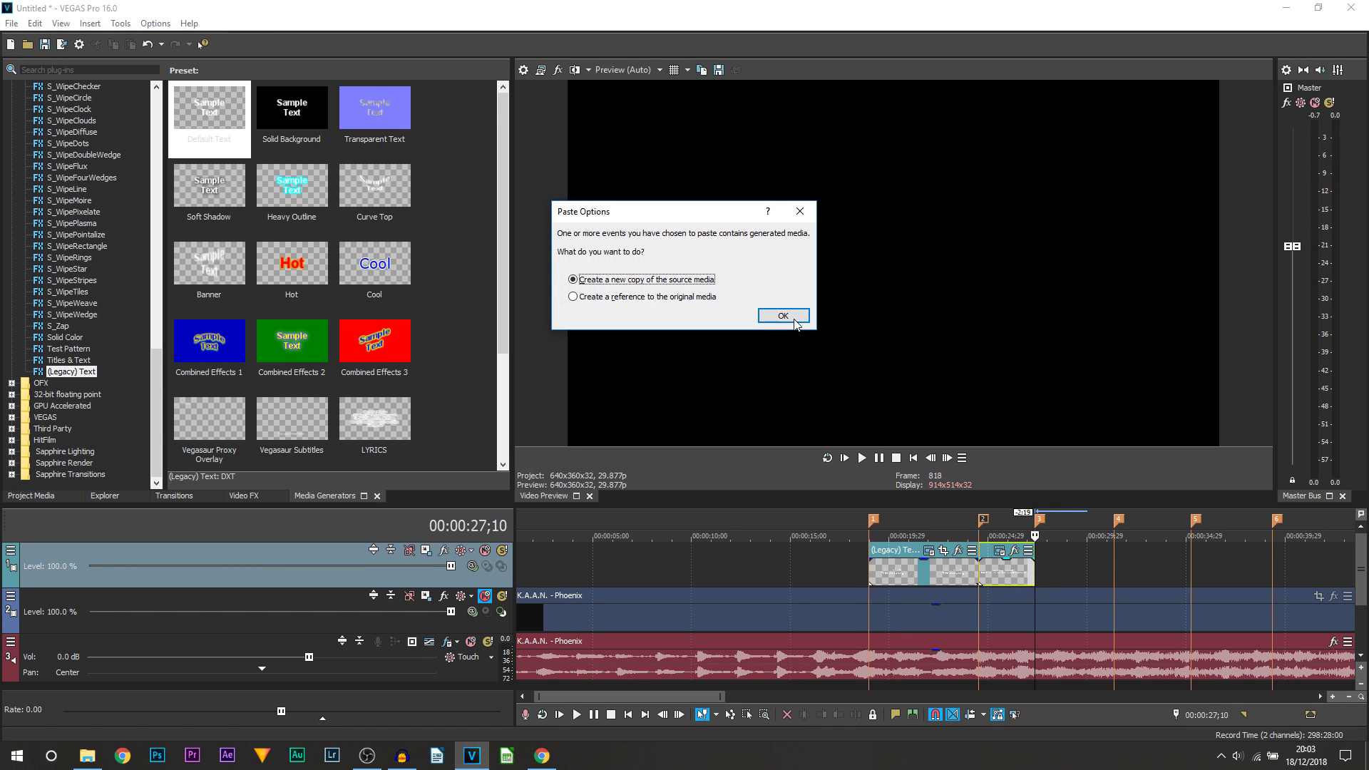
pyautogui.click(793, 319)
pyautogui.moveTo(1090, 571); pyautogui.dragTo(1114, 572)
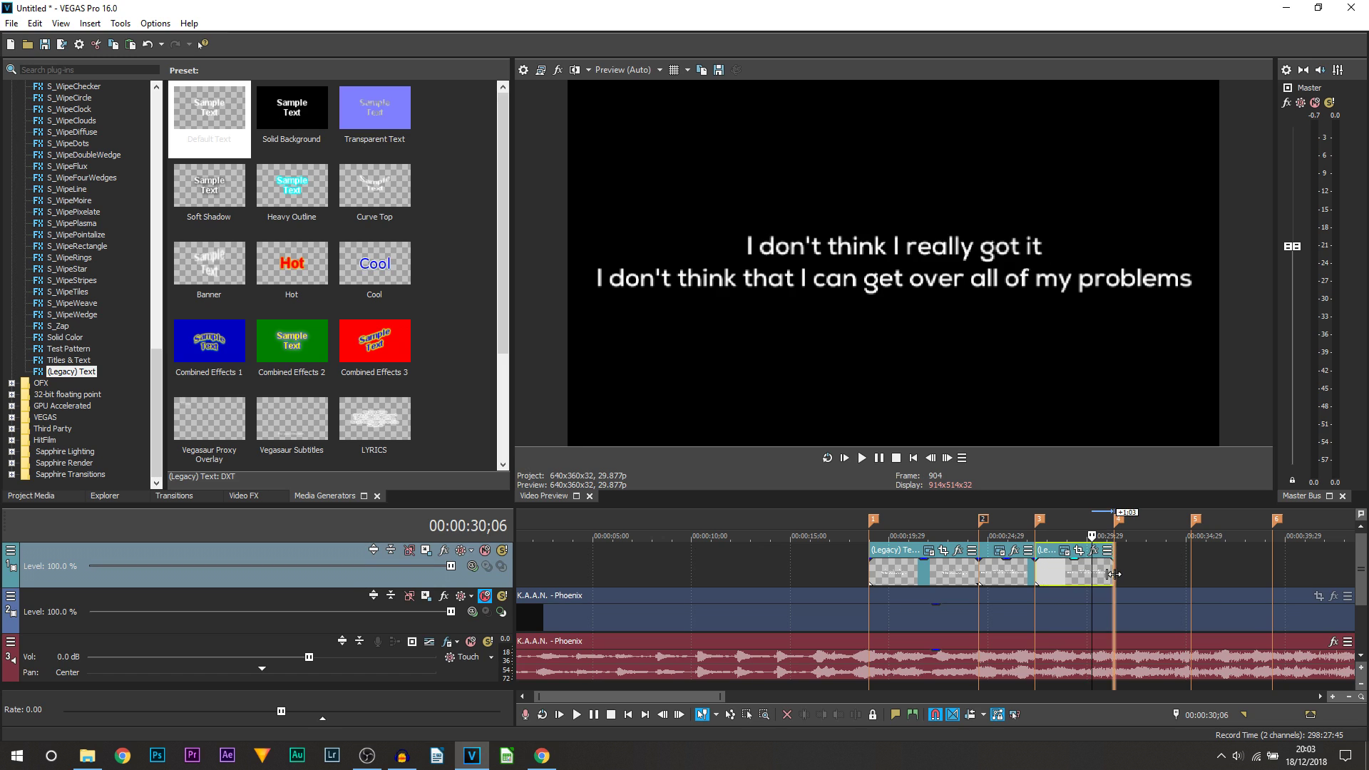
pyautogui.click(1033, 619)
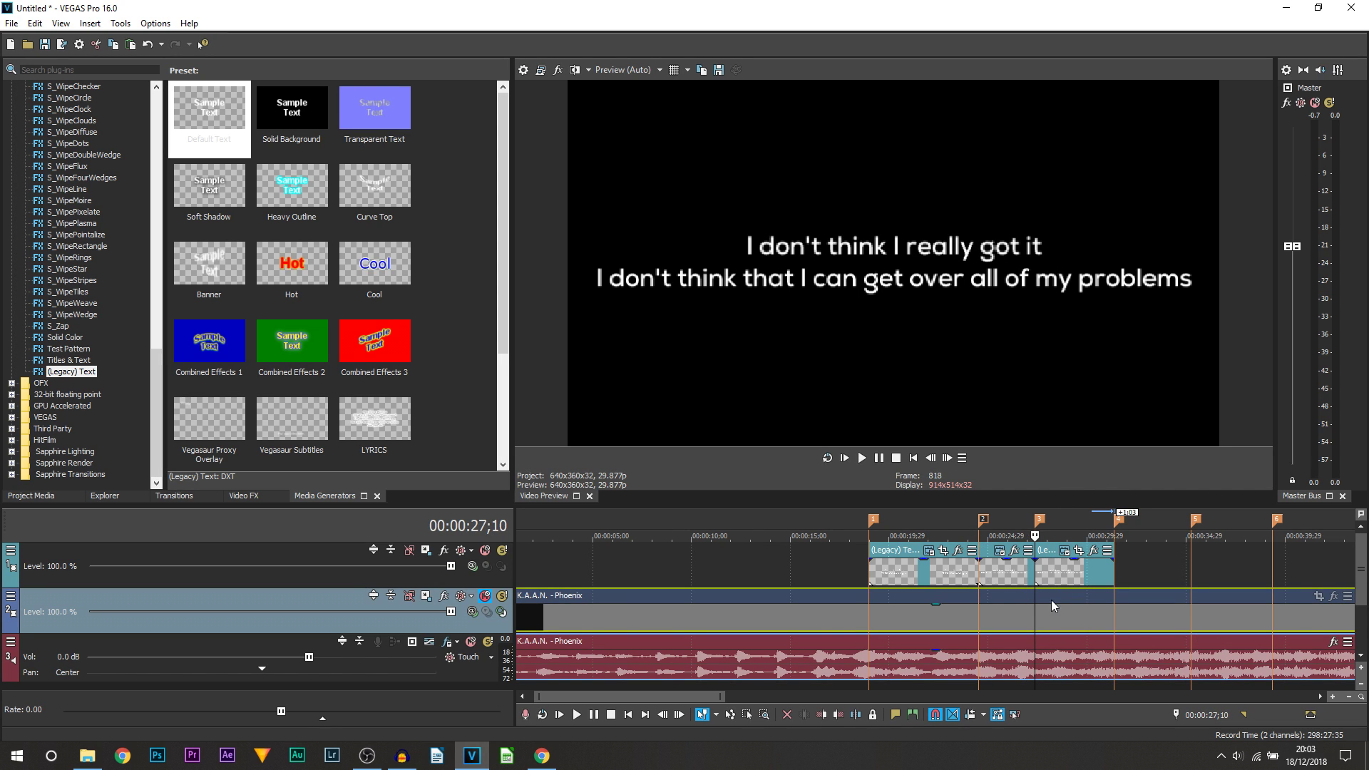
pyautogui.press('space')
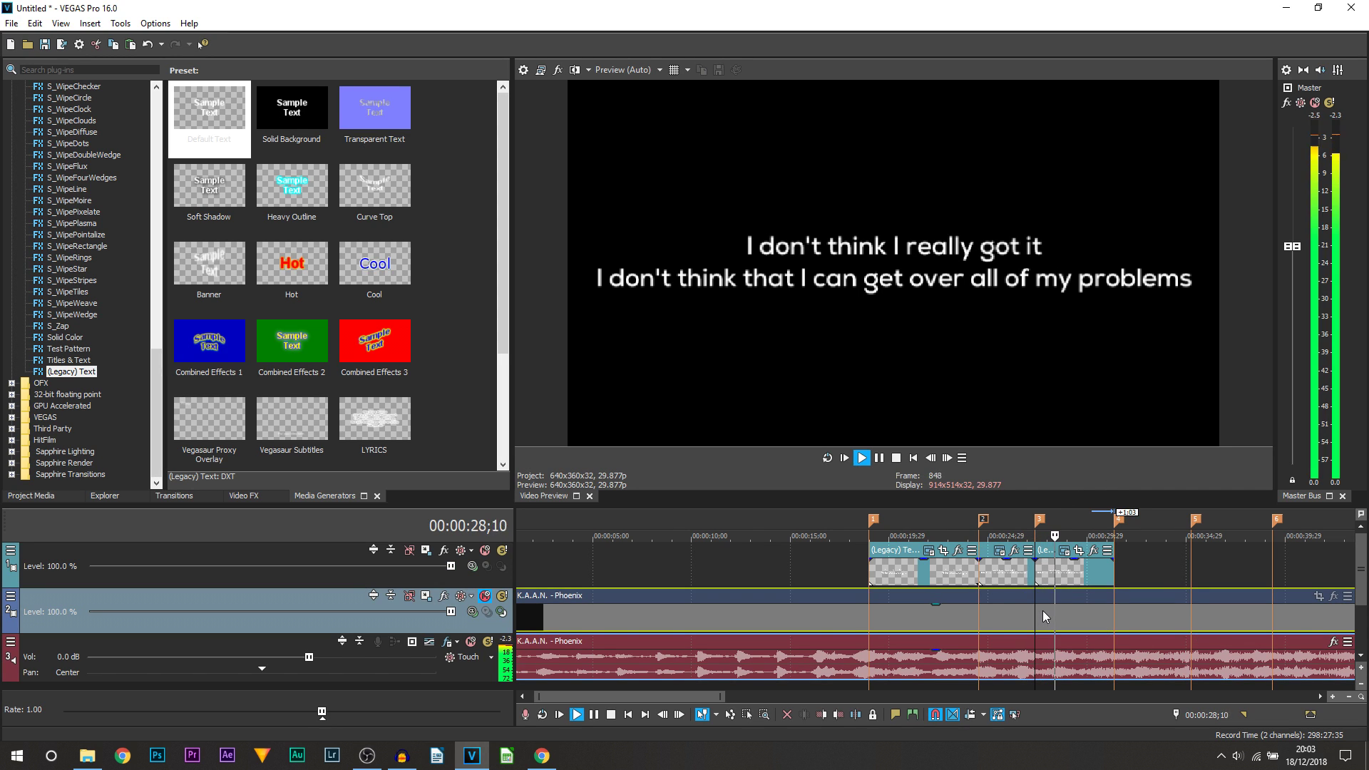
pyautogui.click(878, 458)
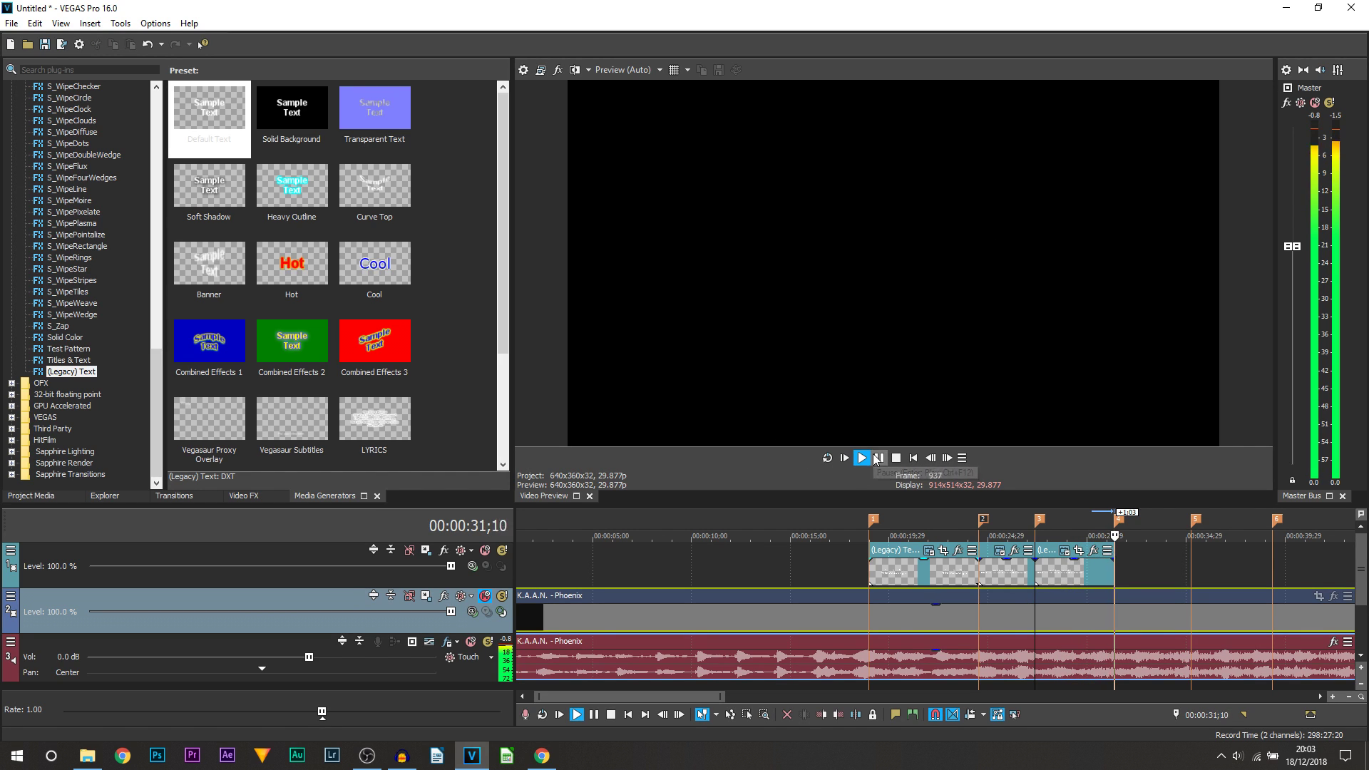
pyautogui.click(1072, 574)
pyautogui.click(1063, 551)
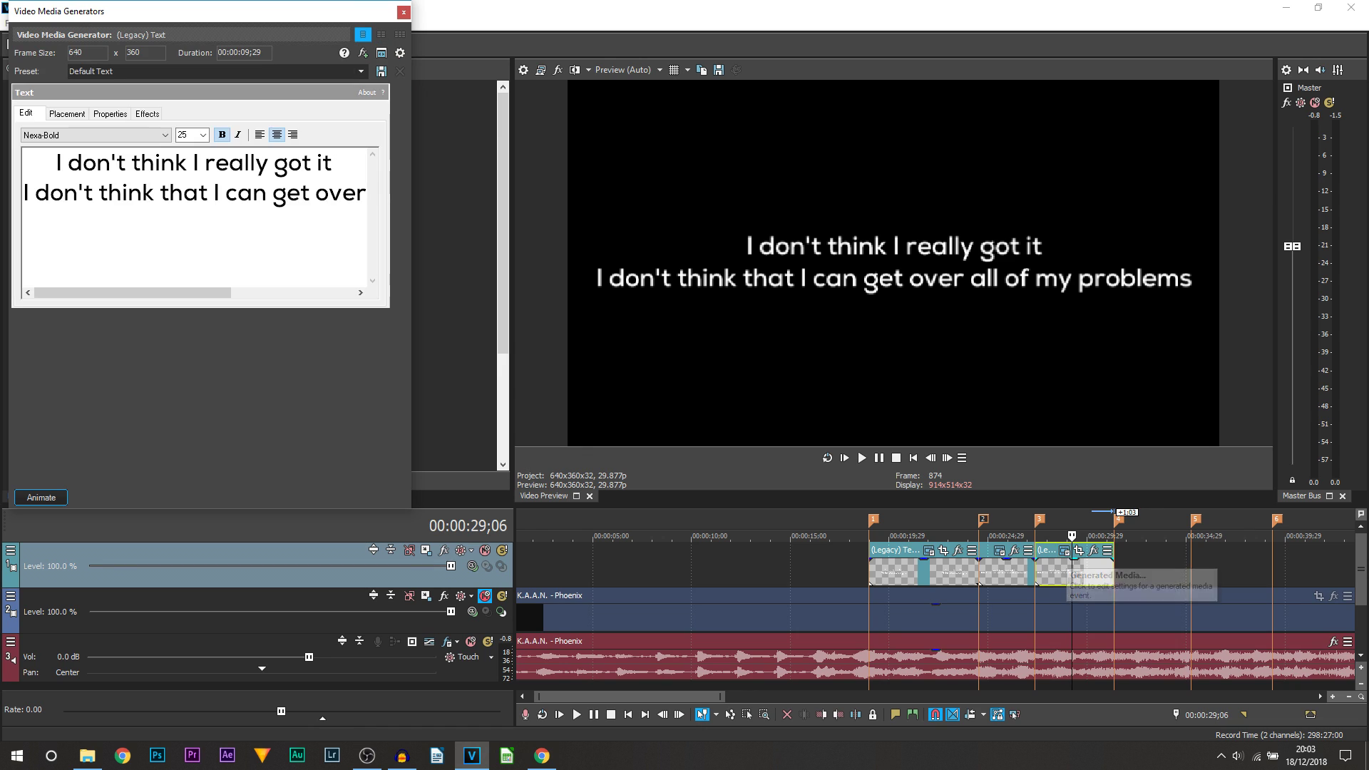
pyautogui.hotkey('alt', 'Tab')
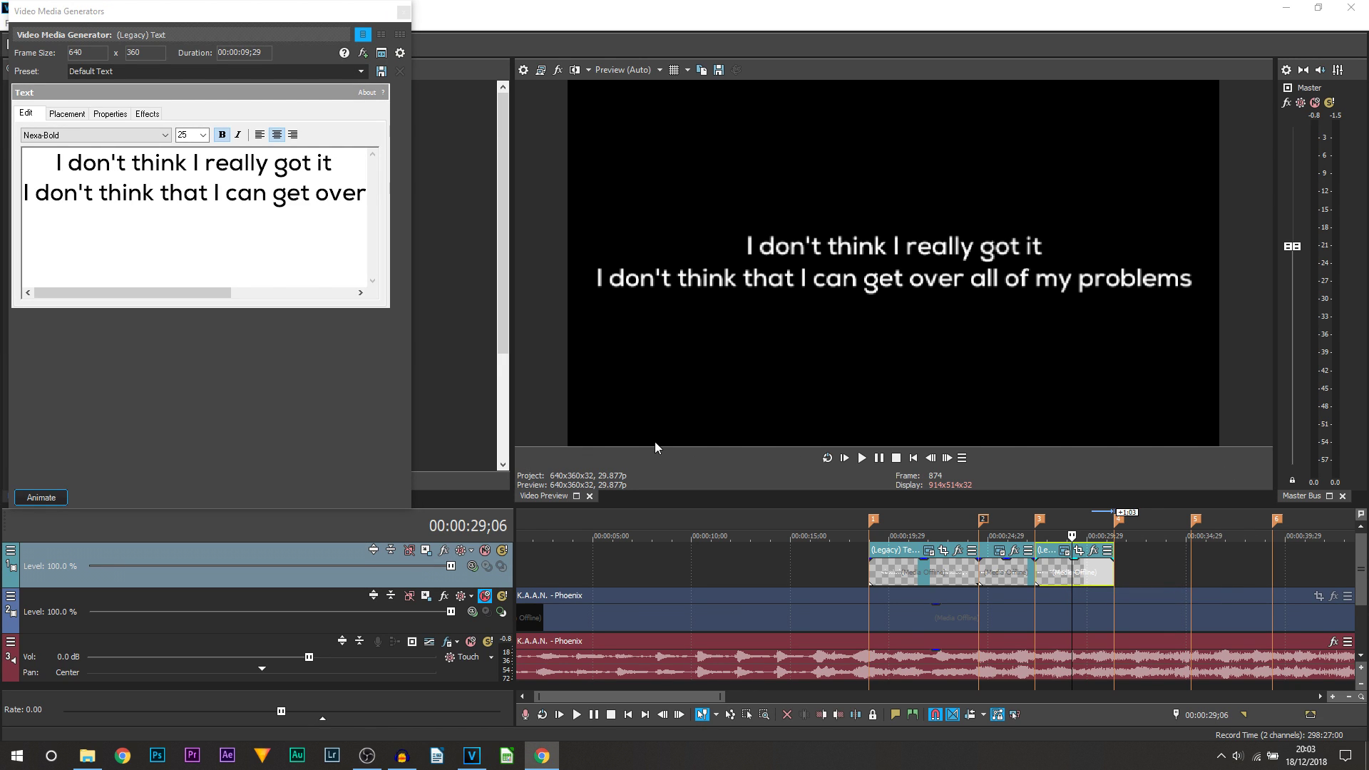
pyautogui.click(239, 221)
pyautogui.write("I've been thinking, who the fuck am I to disagree? I heard I'm pretty dope so I guess I gotta oblige")
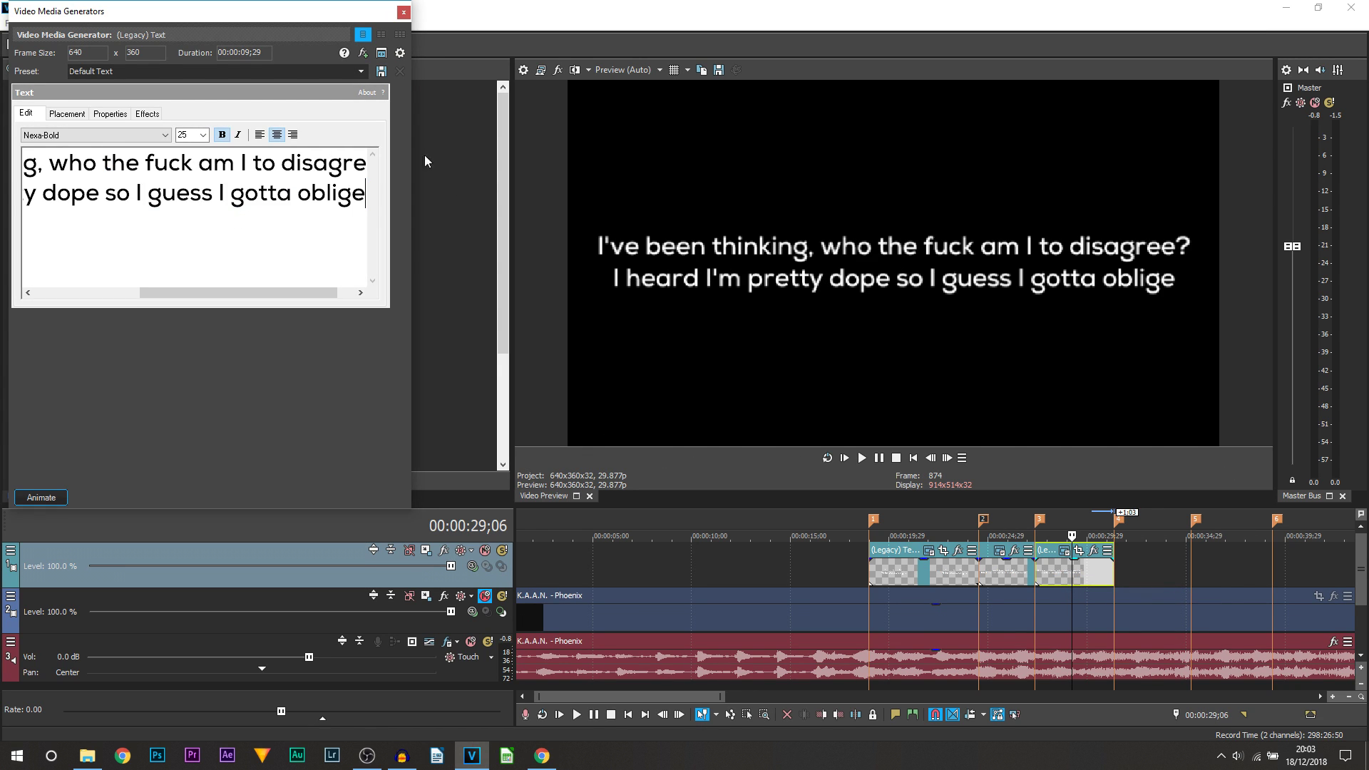
pyautogui.click(404, 12)
pyautogui.click(887, 568)
pyautogui.click(864, 611)
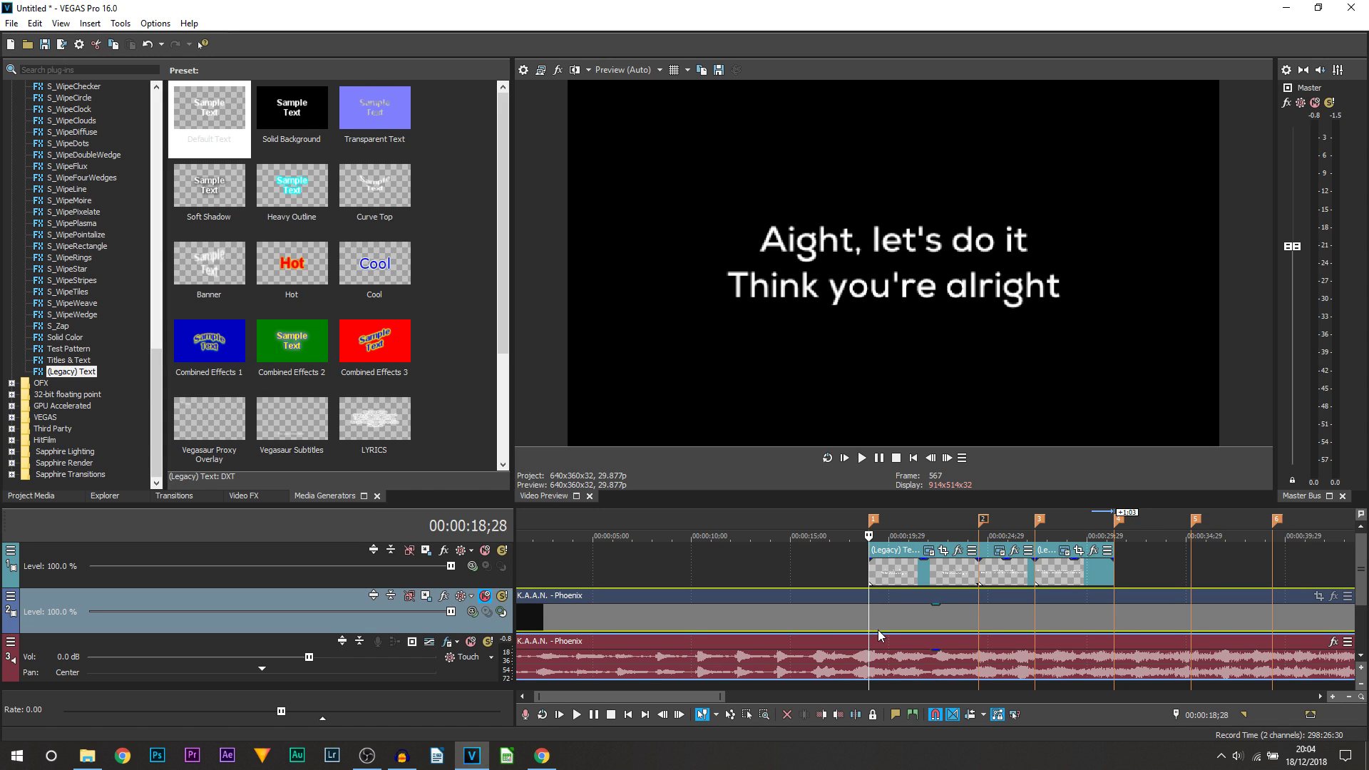
pyautogui.press('space')
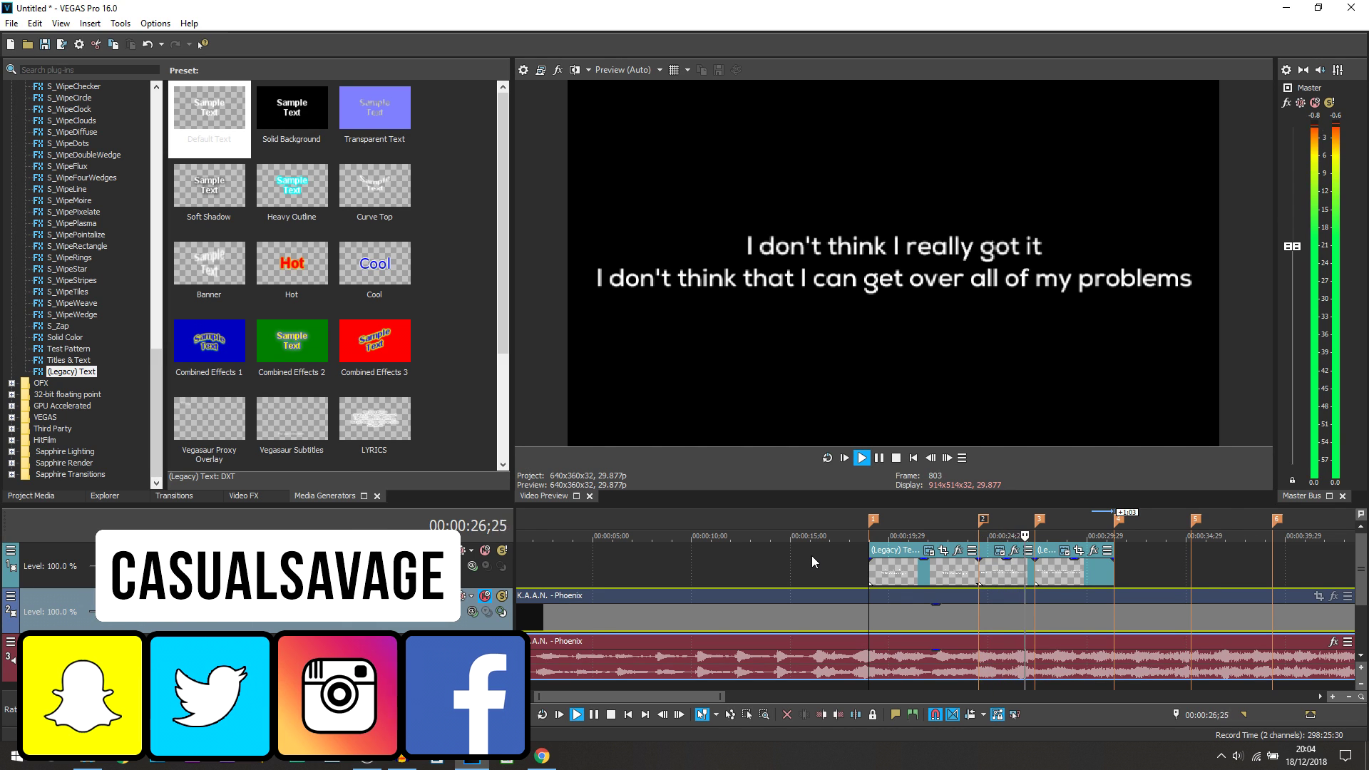
pyautogui.click(879, 458)
pyautogui.click(871, 567)
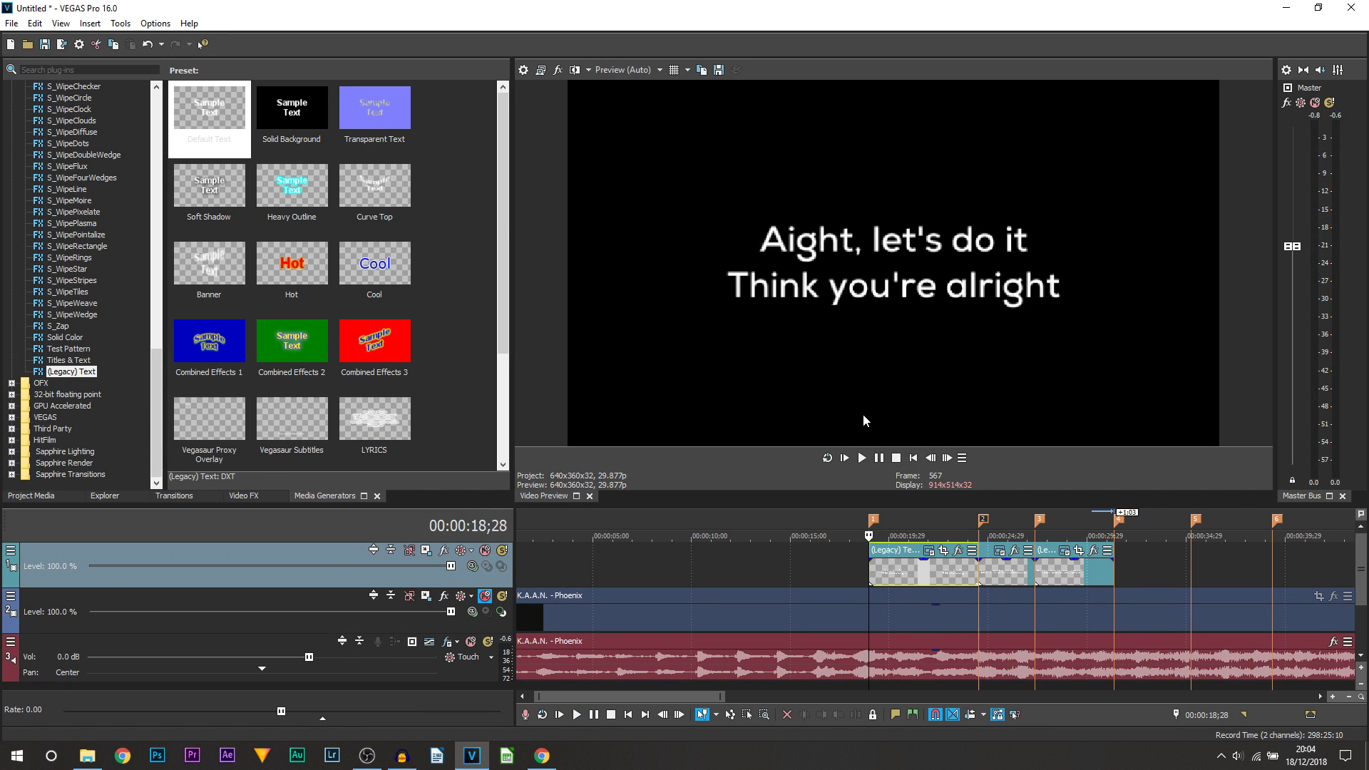
pyautogui.click(485, 597)
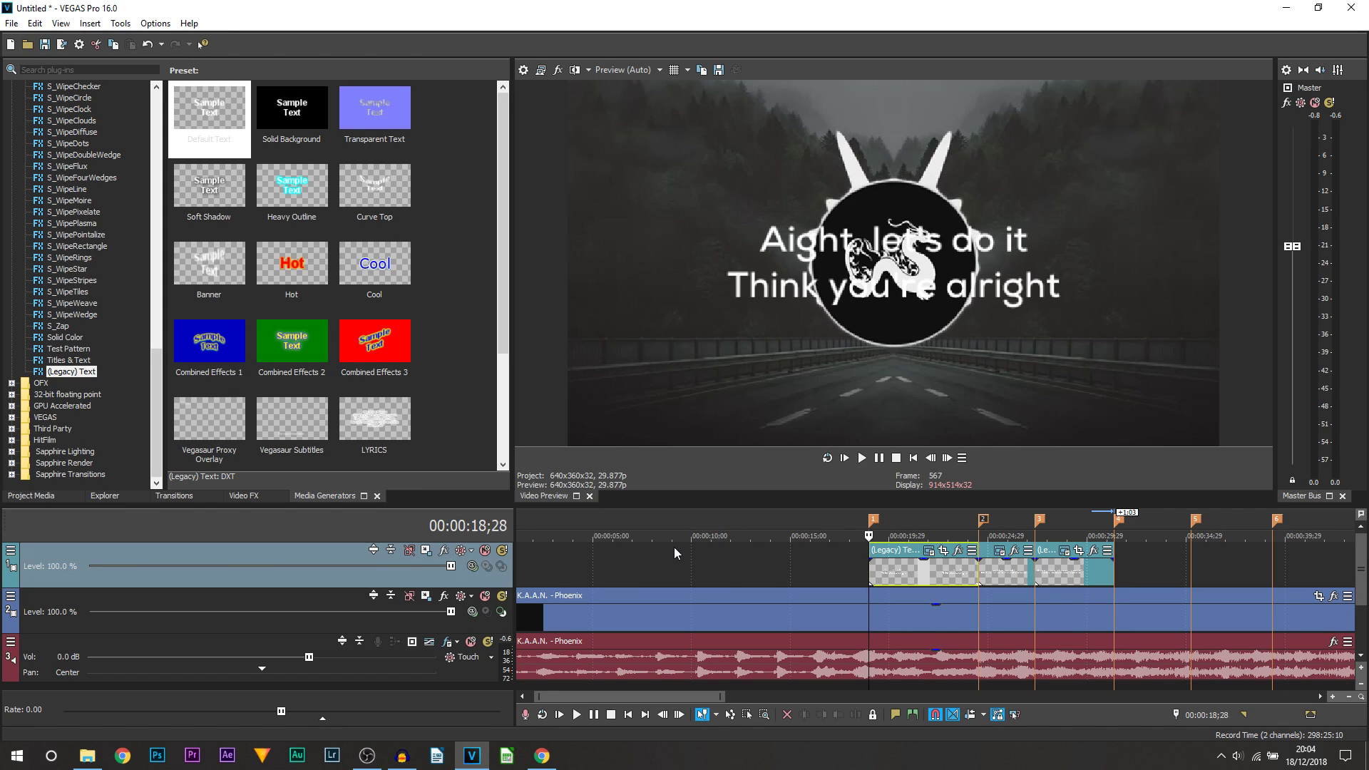
pyautogui.scroll(-3, 673, 563)
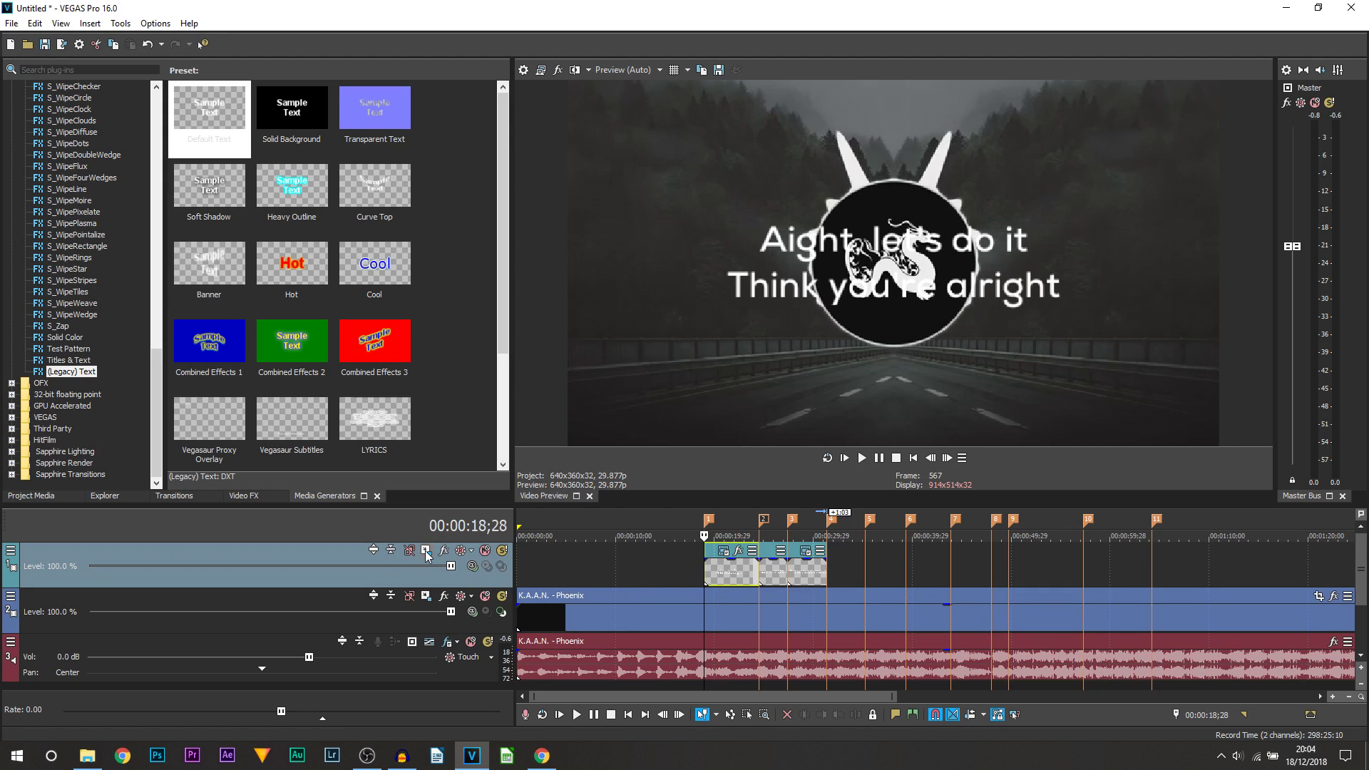
pyautogui.moveTo(605, 558); pyautogui.dragTo(627, 574)
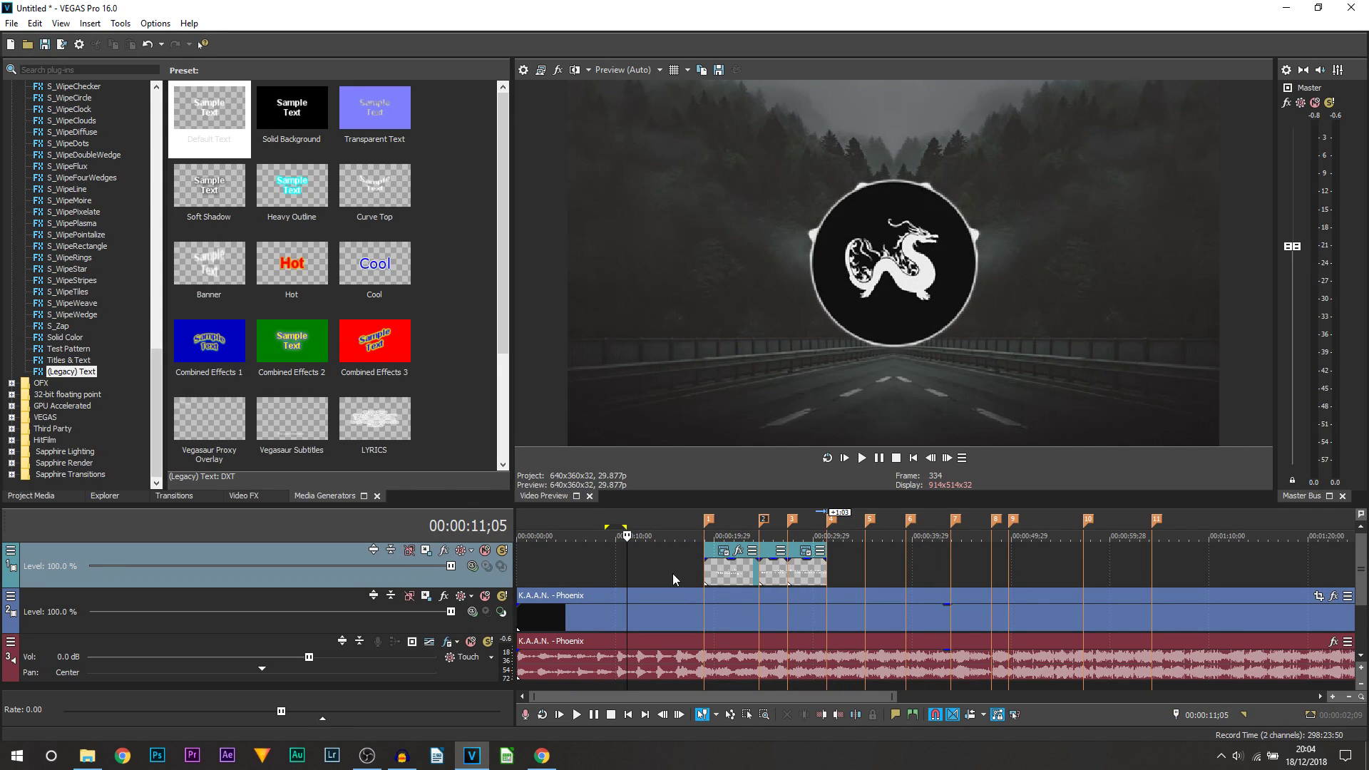
pyautogui.click(428, 550)
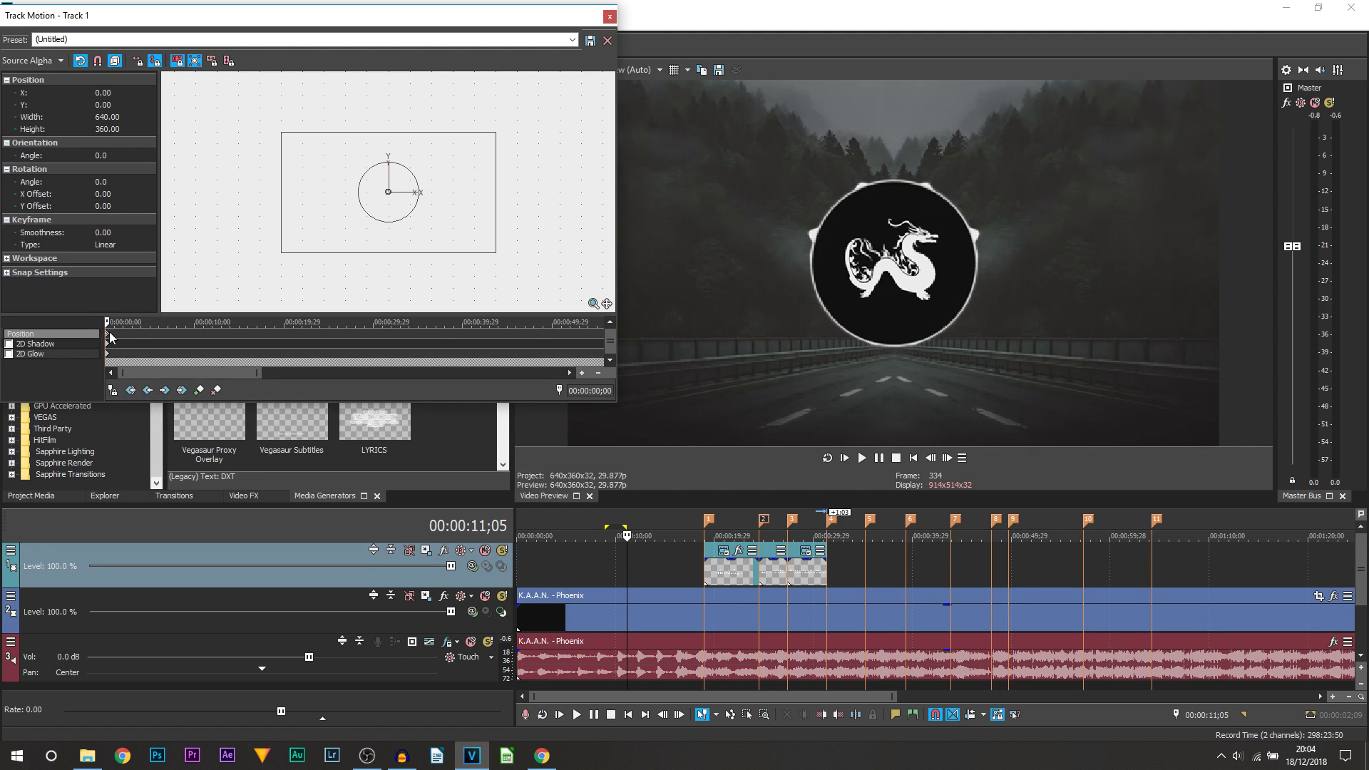
pyautogui.click(136, 61)
pyautogui.click(154, 61)
pyautogui.moveTo(446, 199)
pyautogui.mouseDown()
pyautogui.moveTo(472, 139)
pyautogui.moveTo(472, 185)
pyautogui.mouseUp()
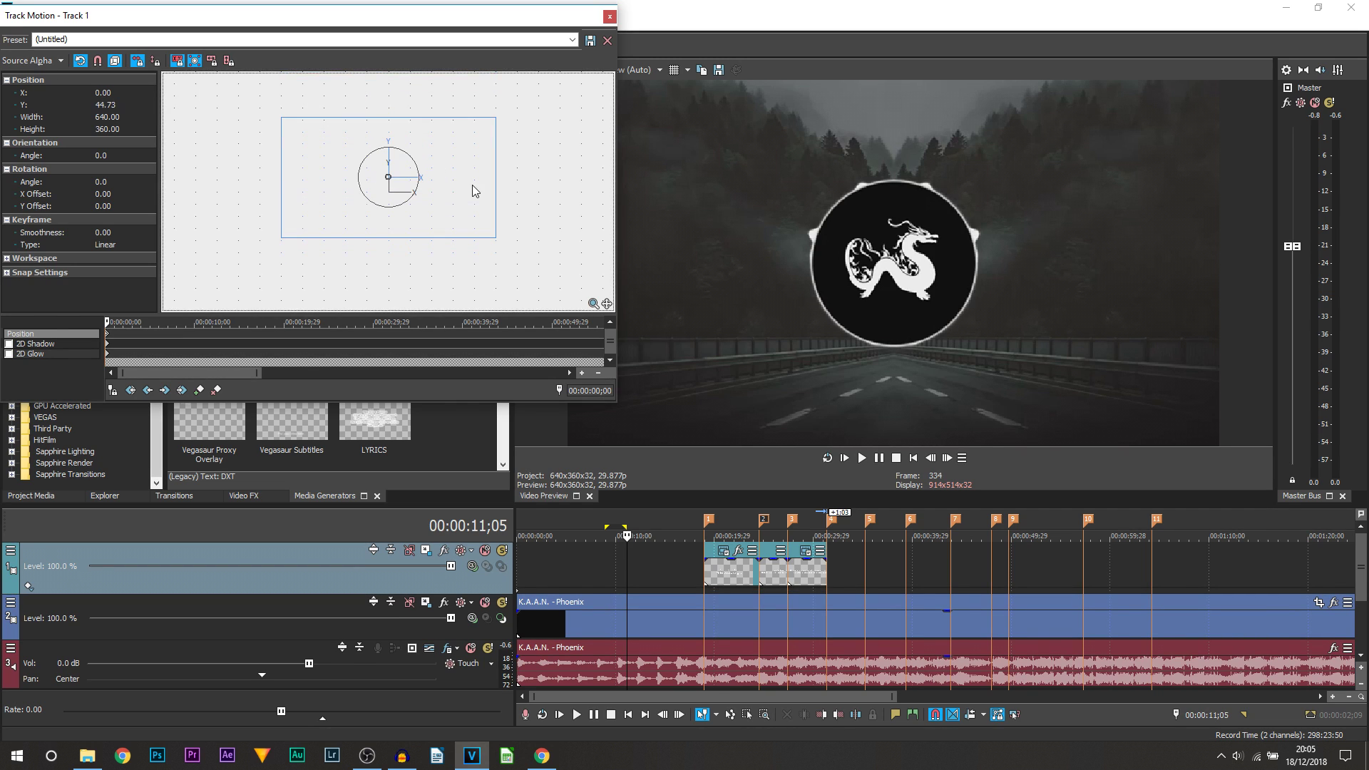
pyautogui.click(746, 535)
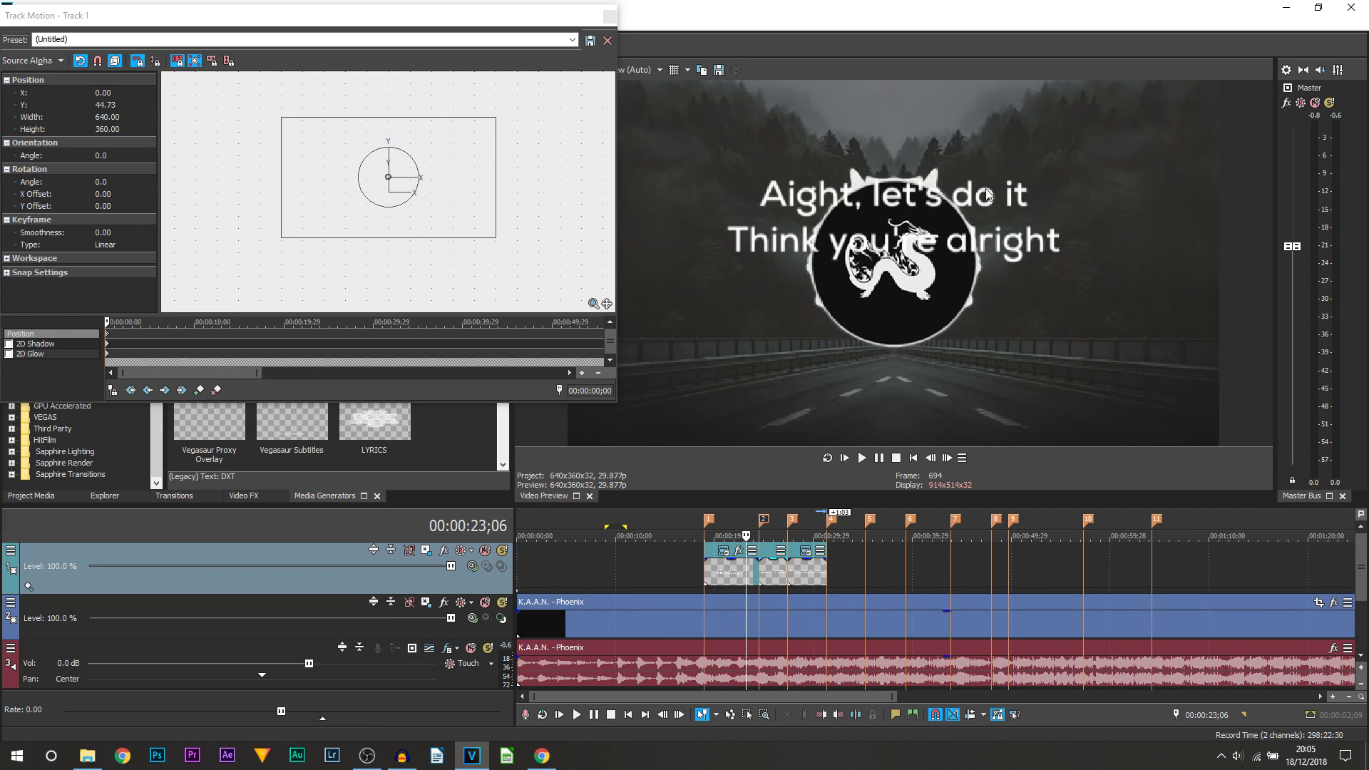
pyautogui.moveTo(472, 158); pyautogui.dragTo(497, 216)
pyautogui.click(775, 578)
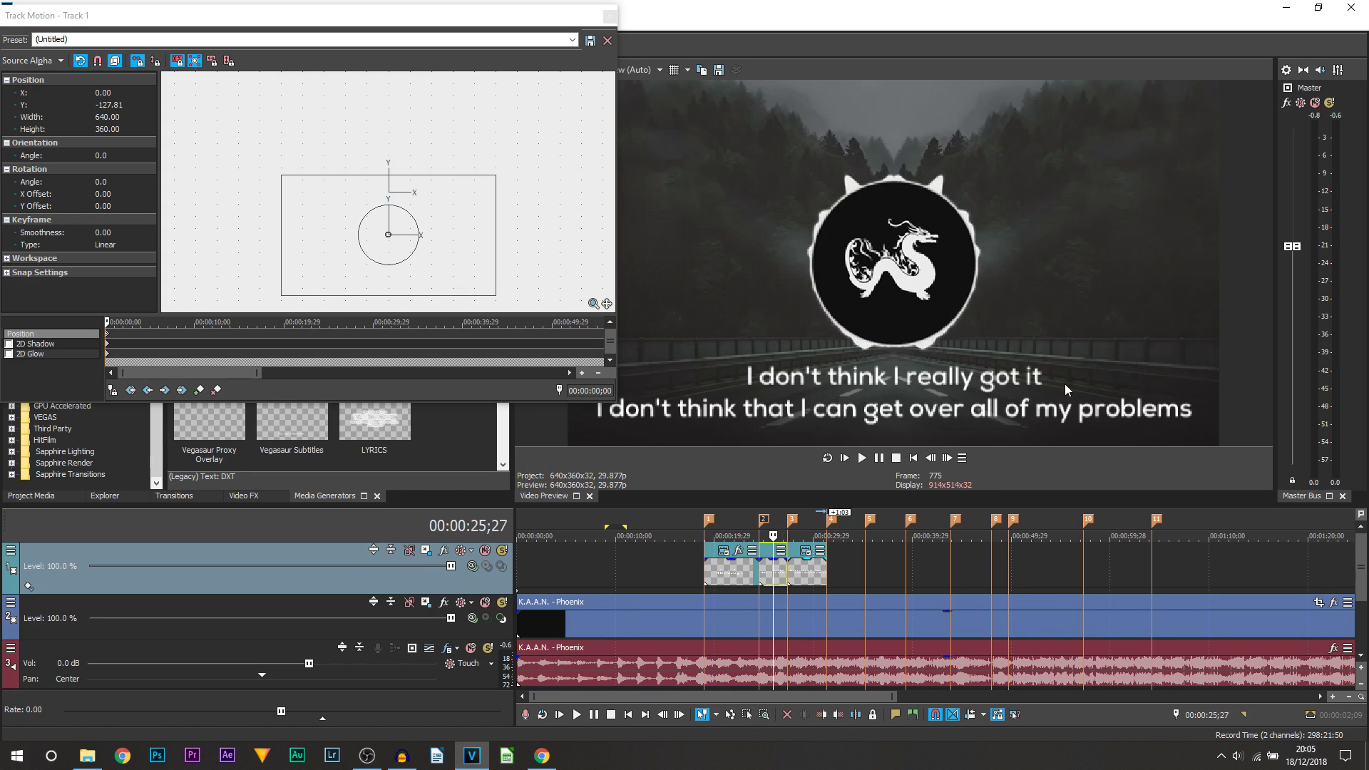
pyautogui.moveTo(465, 223); pyautogui.dragTo(489, 228)
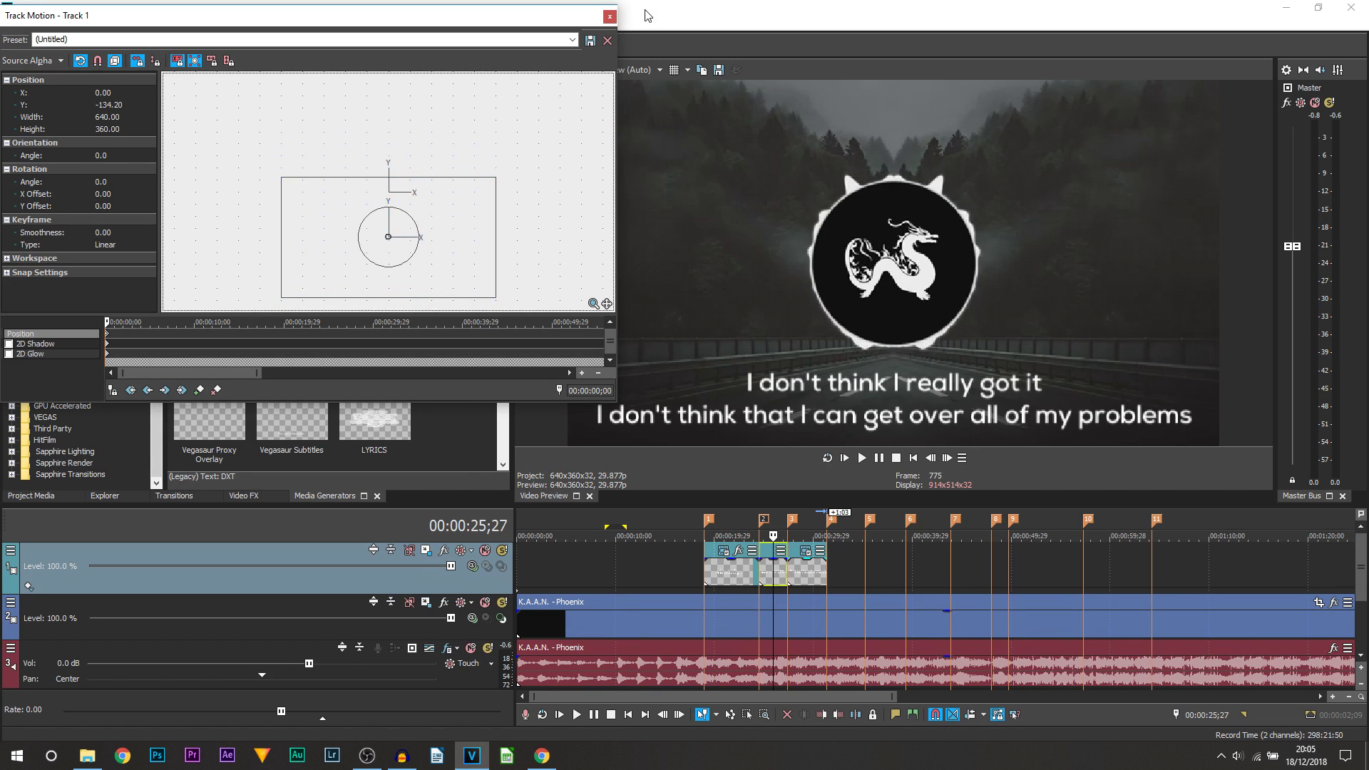
pyautogui.click(611, 15)
pyautogui.click(729, 574)
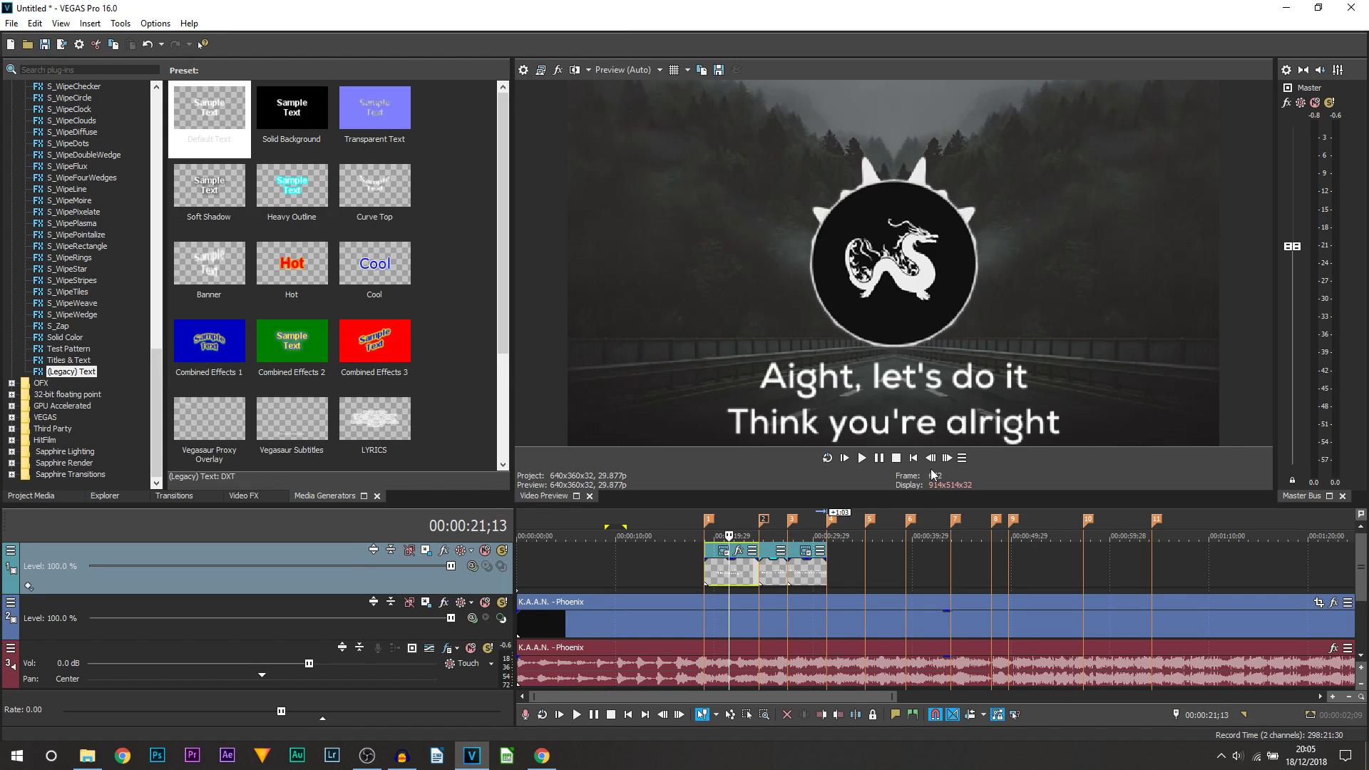
# - Finish the 'I don't think I really got it' caption text and close the generator
pyautogui.click(723, 551)
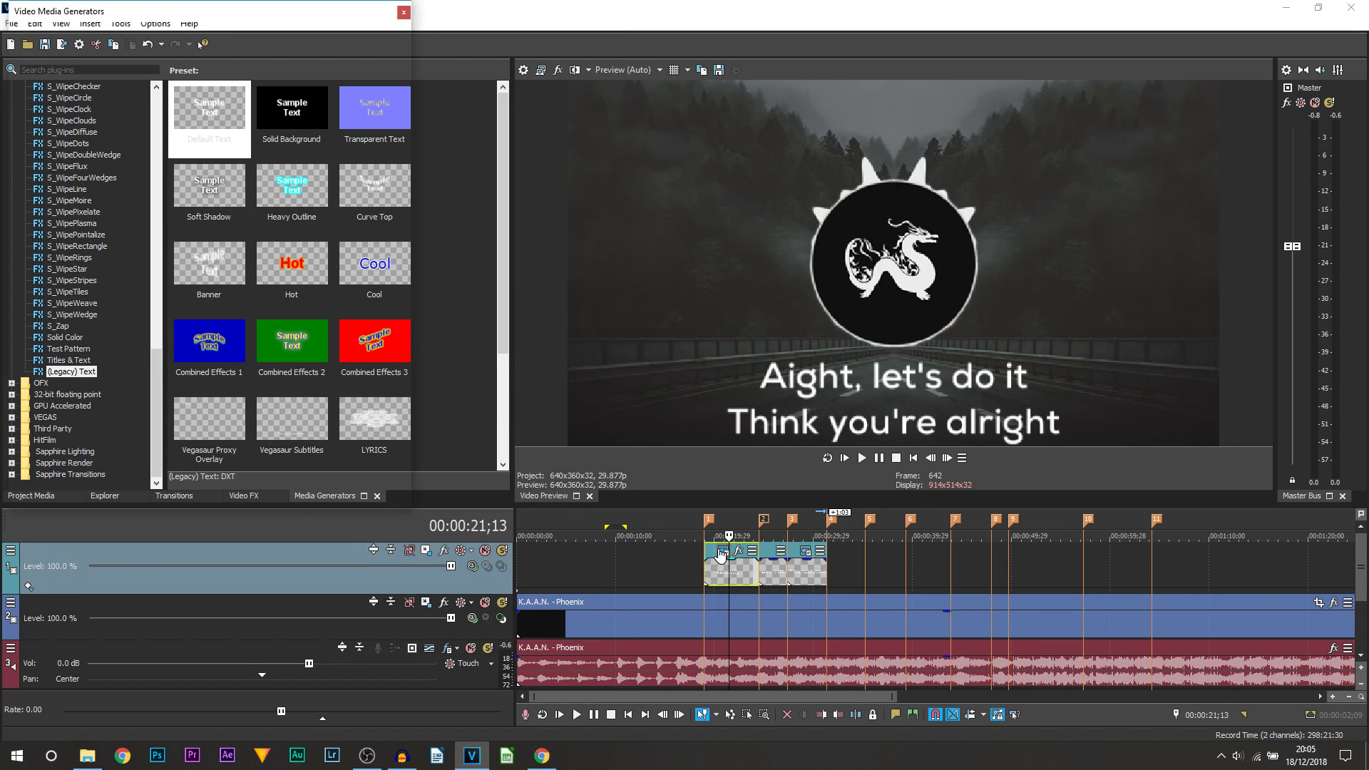
pyautogui.hotkey('ctrl', 'a')
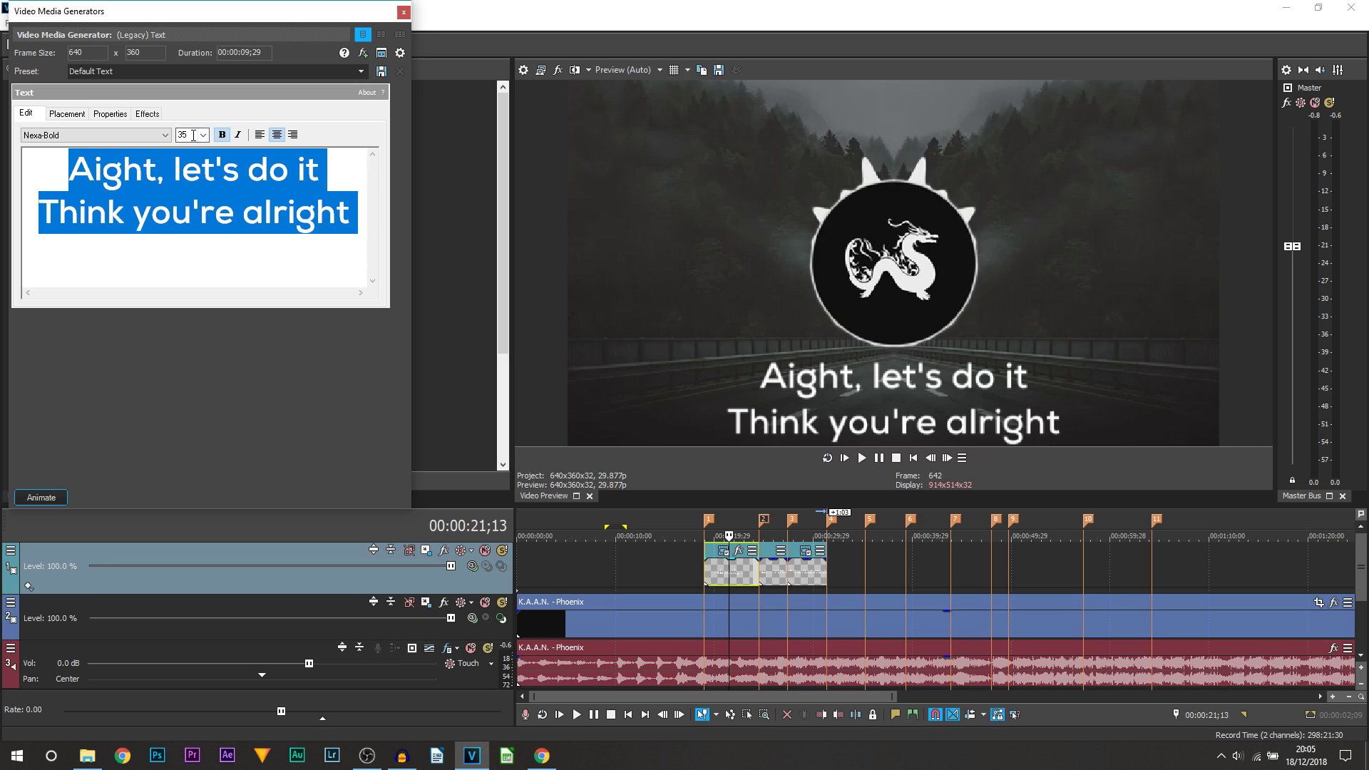
pyautogui.press('Return')
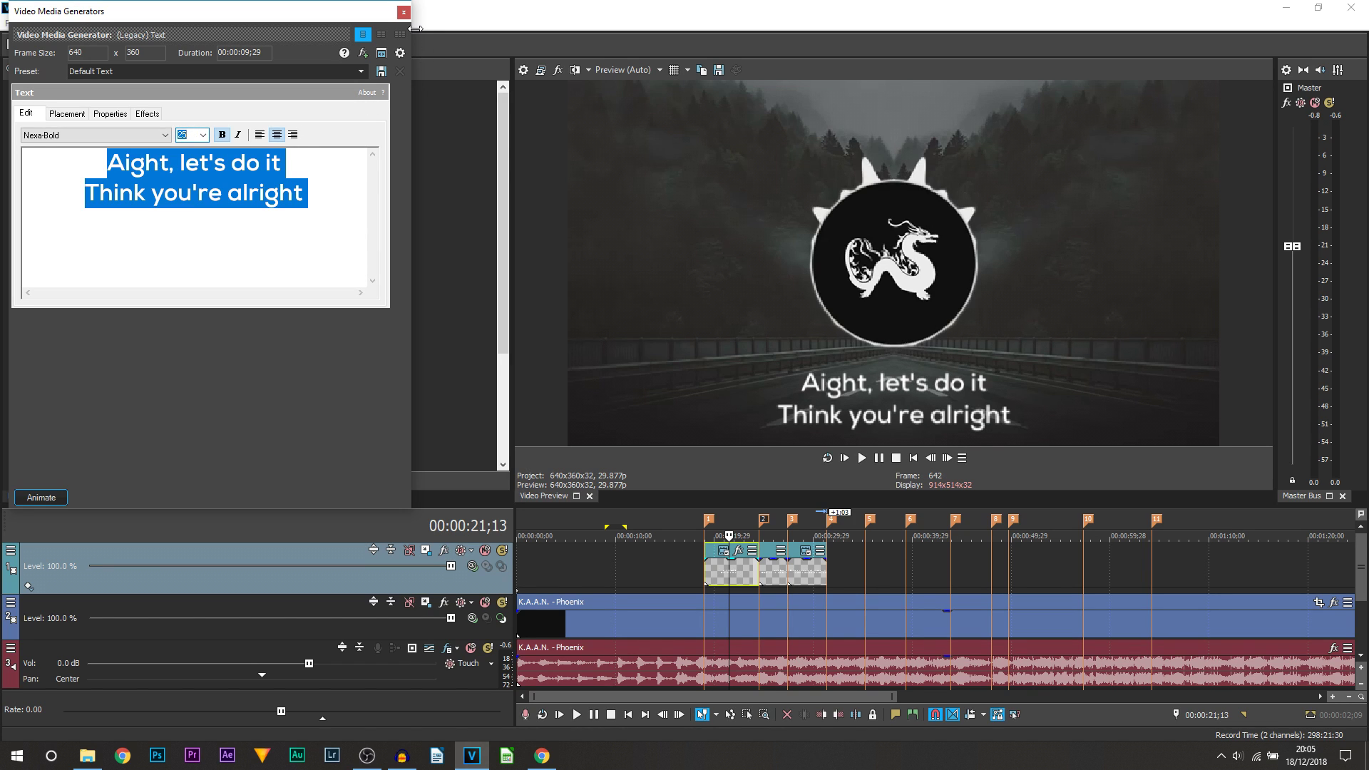
pyautogui.click(403, 12)
# - Play back the captions and adjust the text events against the song markers
pyautogui.click(708, 578)
pyautogui.press('space')
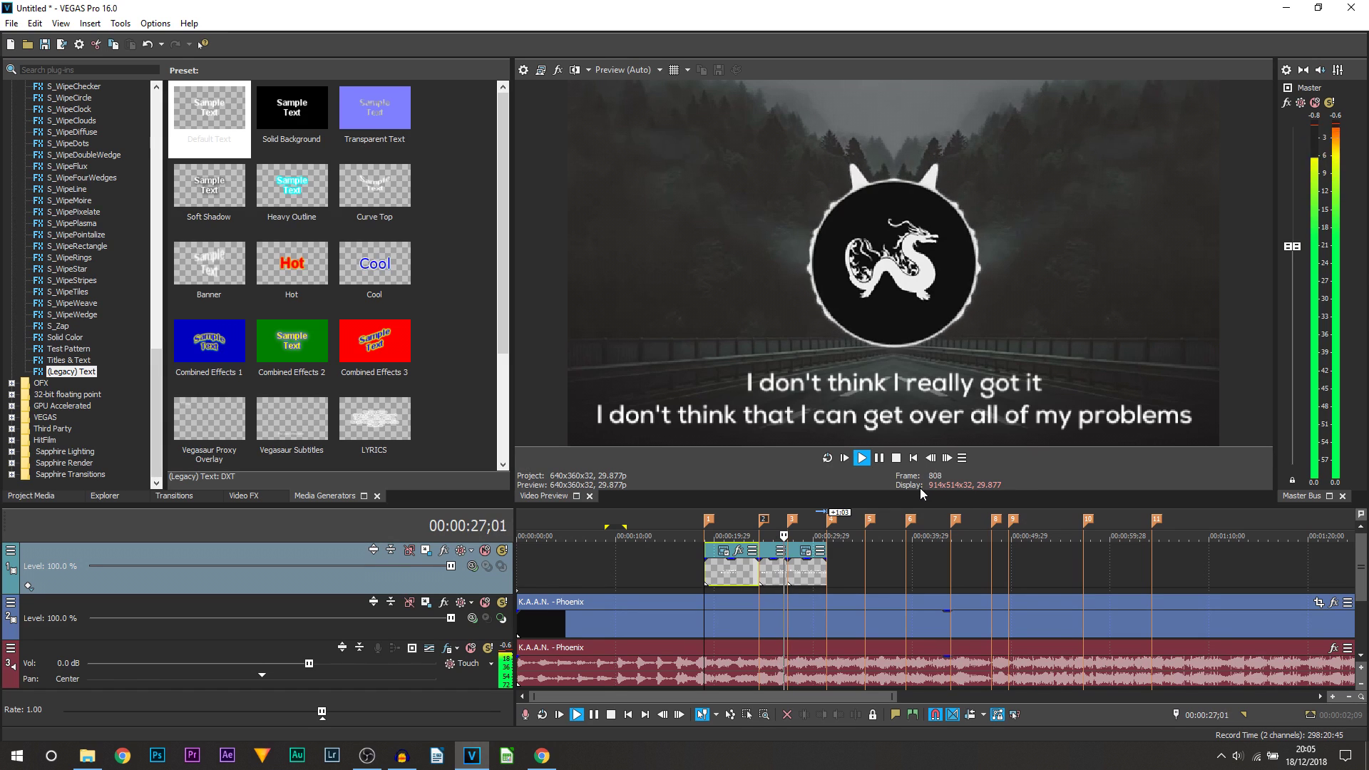
pyautogui.click(879, 458)
pyautogui.click(804, 579)
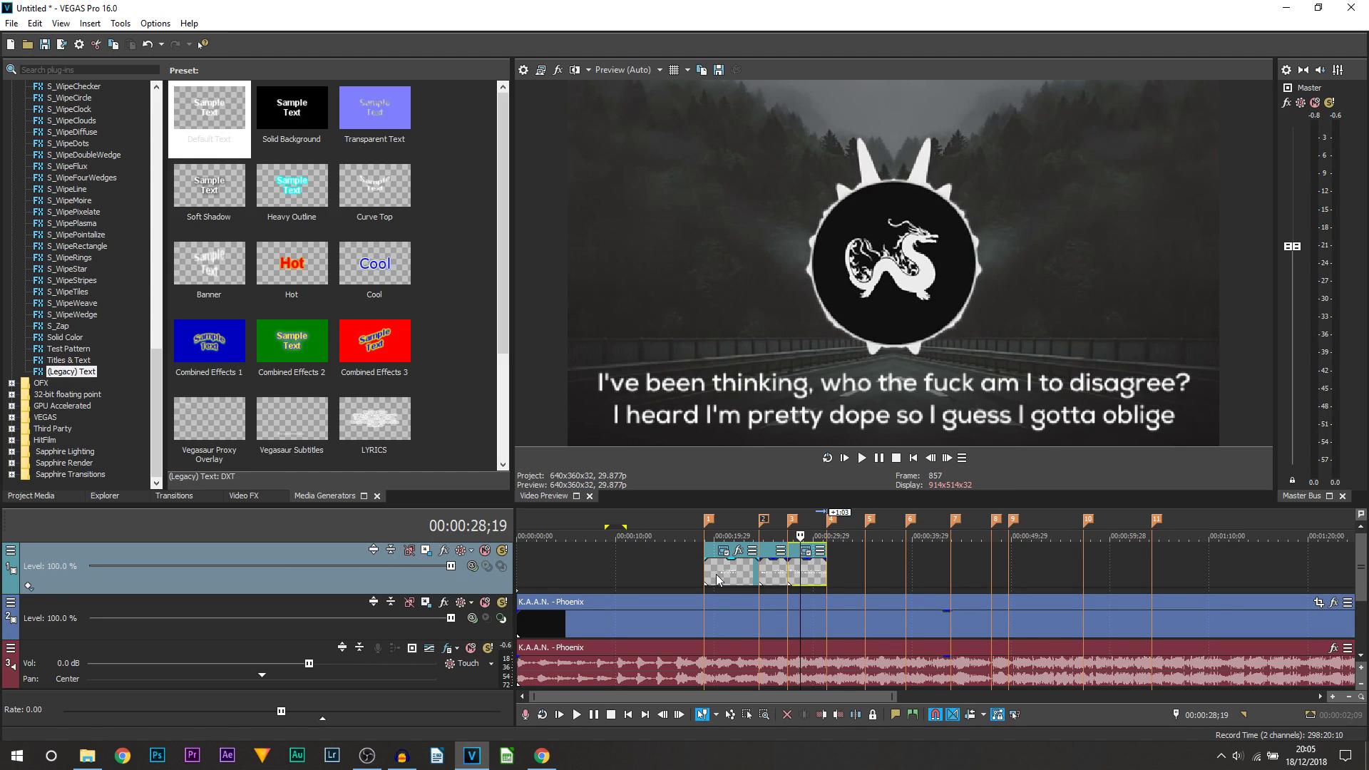
pyautogui.click(716, 574)
pyautogui.click(790, 574)
pyautogui.click(773, 575)
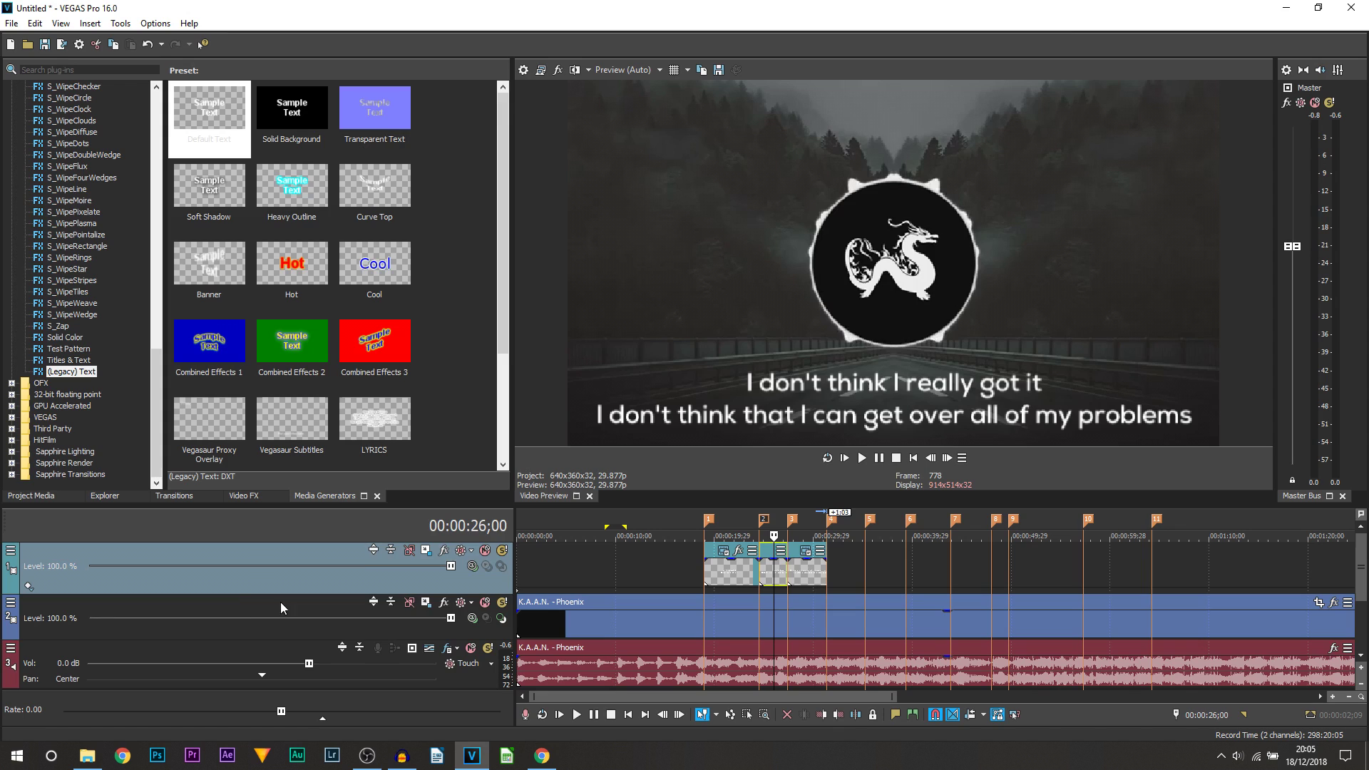
# - Pick an option from the track context menu, then go to the 'black bars png 1920x1080' image results
pyautogui.rightClick(261, 604)
pyautogui.click(308, 407)
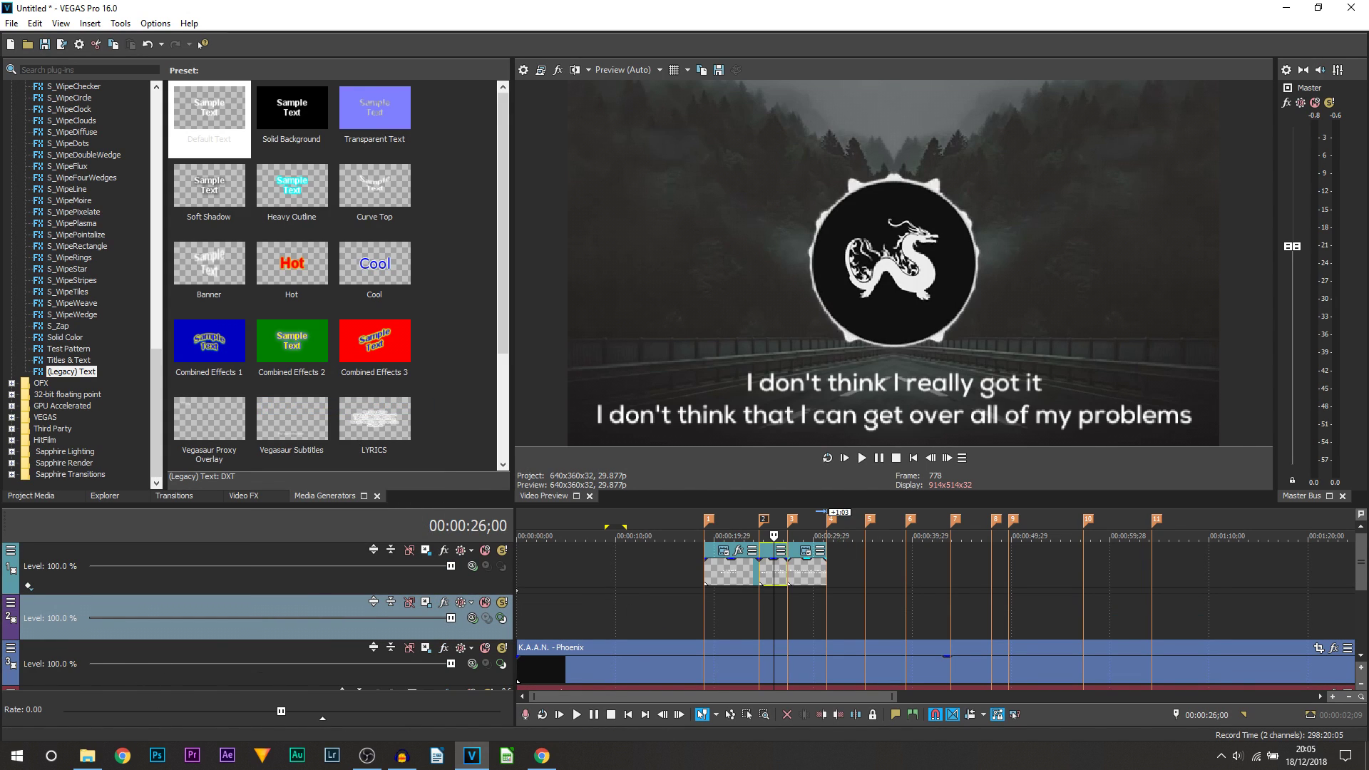
pyautogui.hotkey('alt', 'Tab')
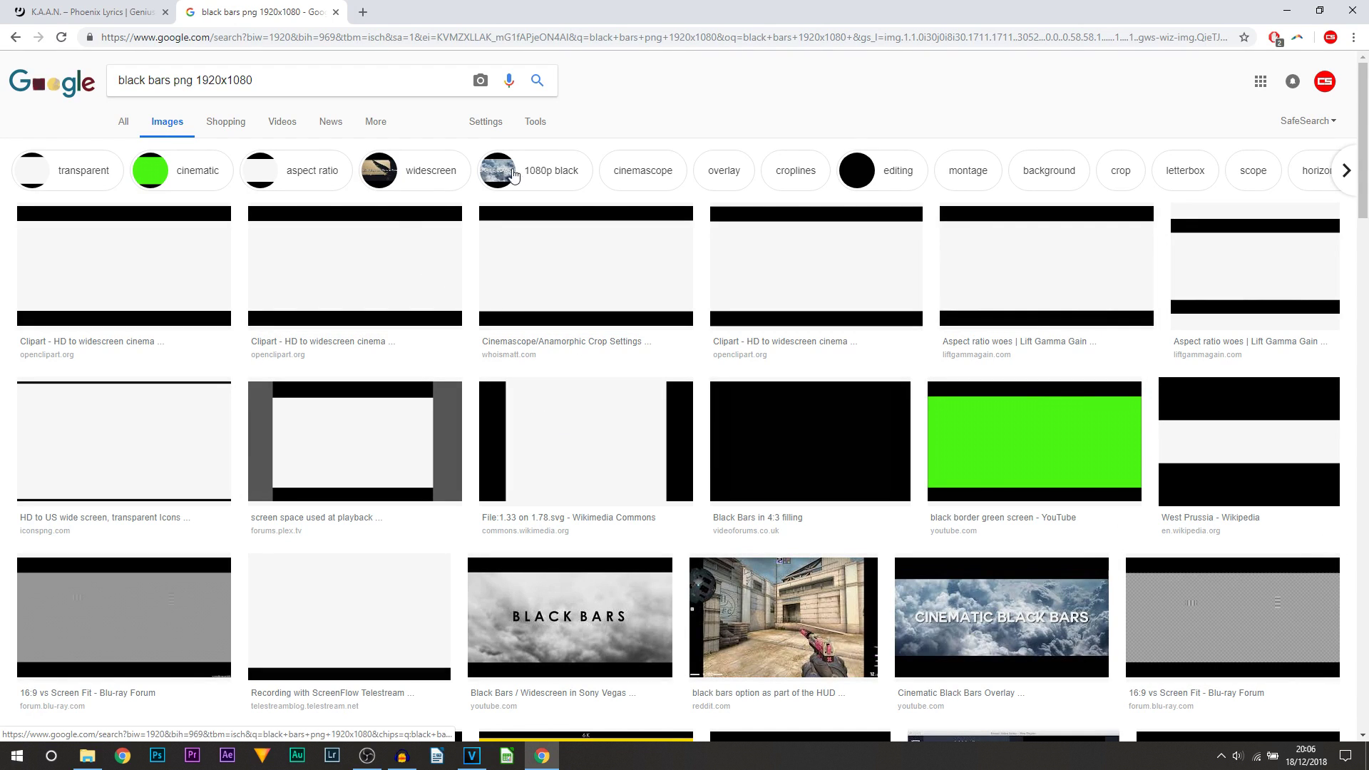
# - Download the transparent 2.35:1 Cinemascope black-bars PNG from Google Images and drop it onto video track 2
pyautogui.tripleClick(213, 79)
pyautogui.click(213, 77)
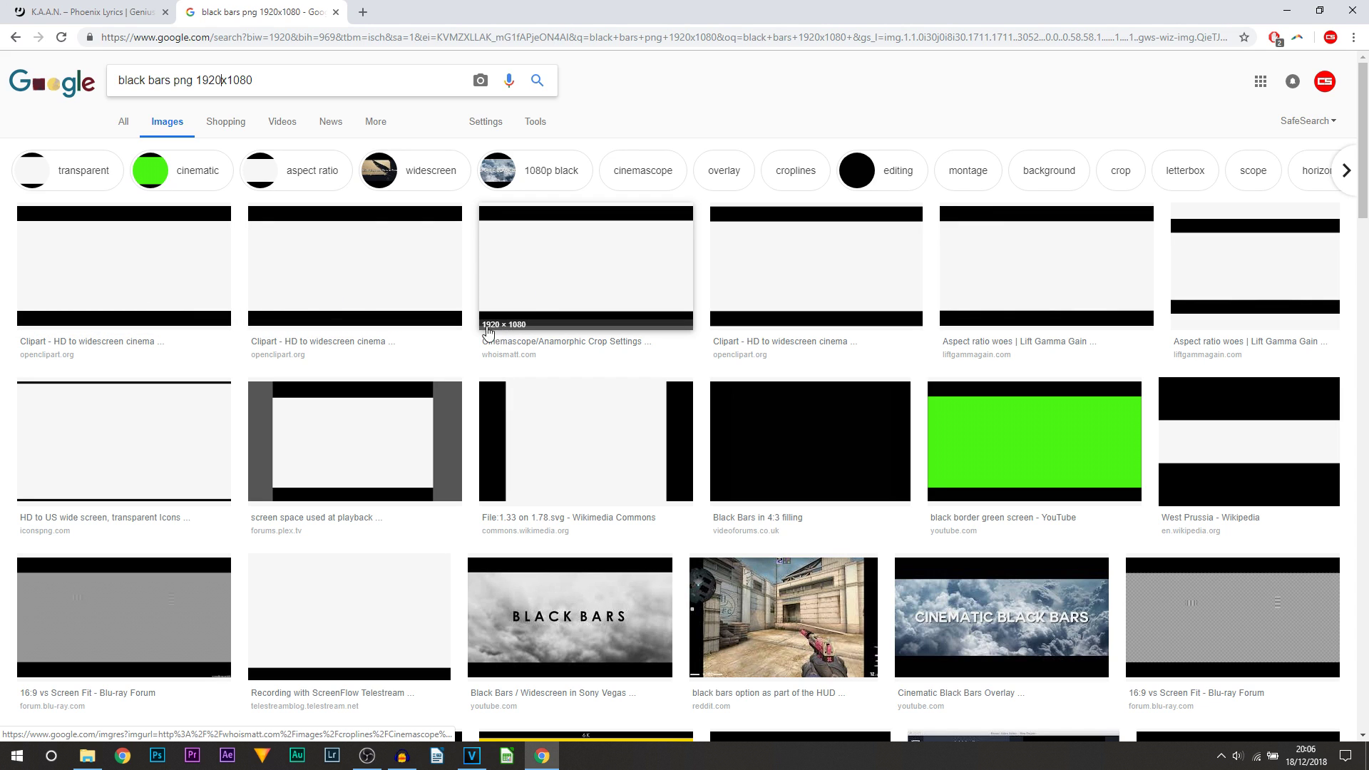
pyautogui.click(547, 257)
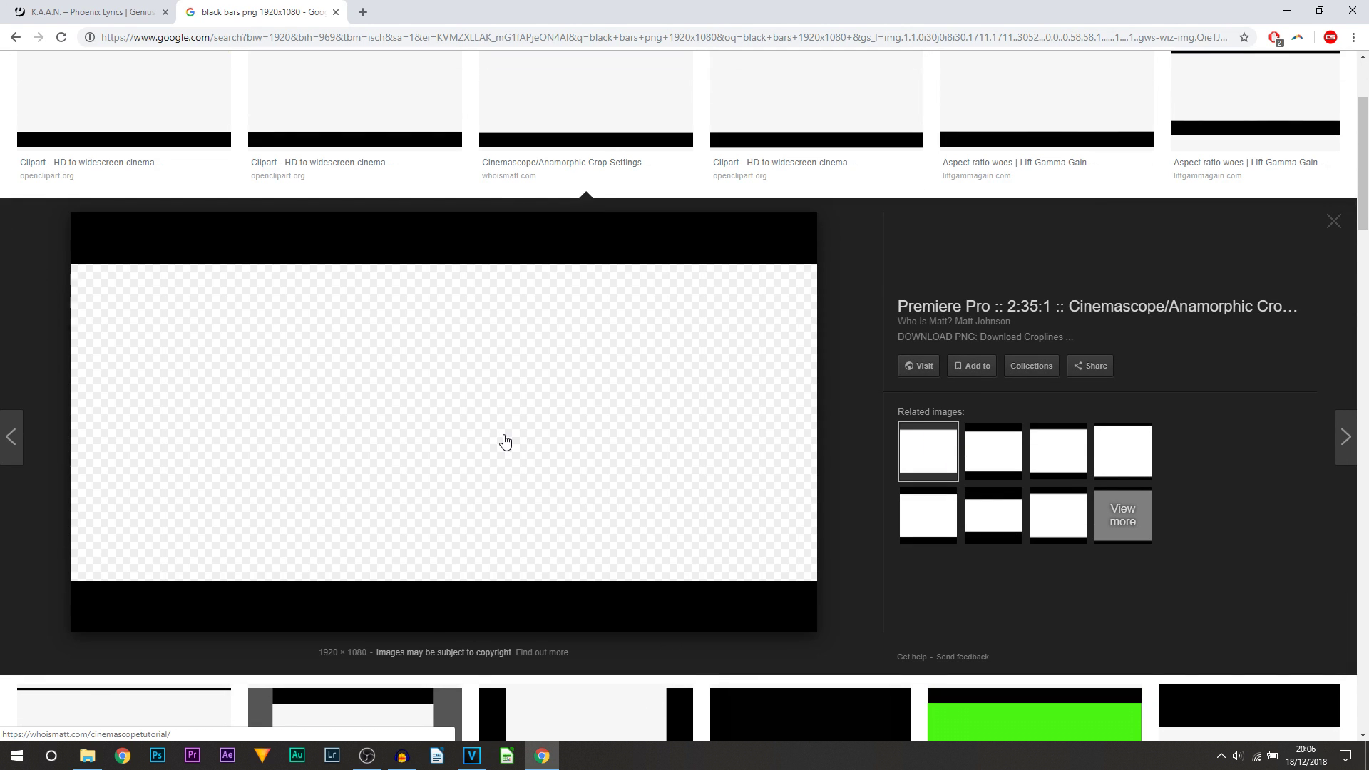
pyautogui.rightClick(505, 442)
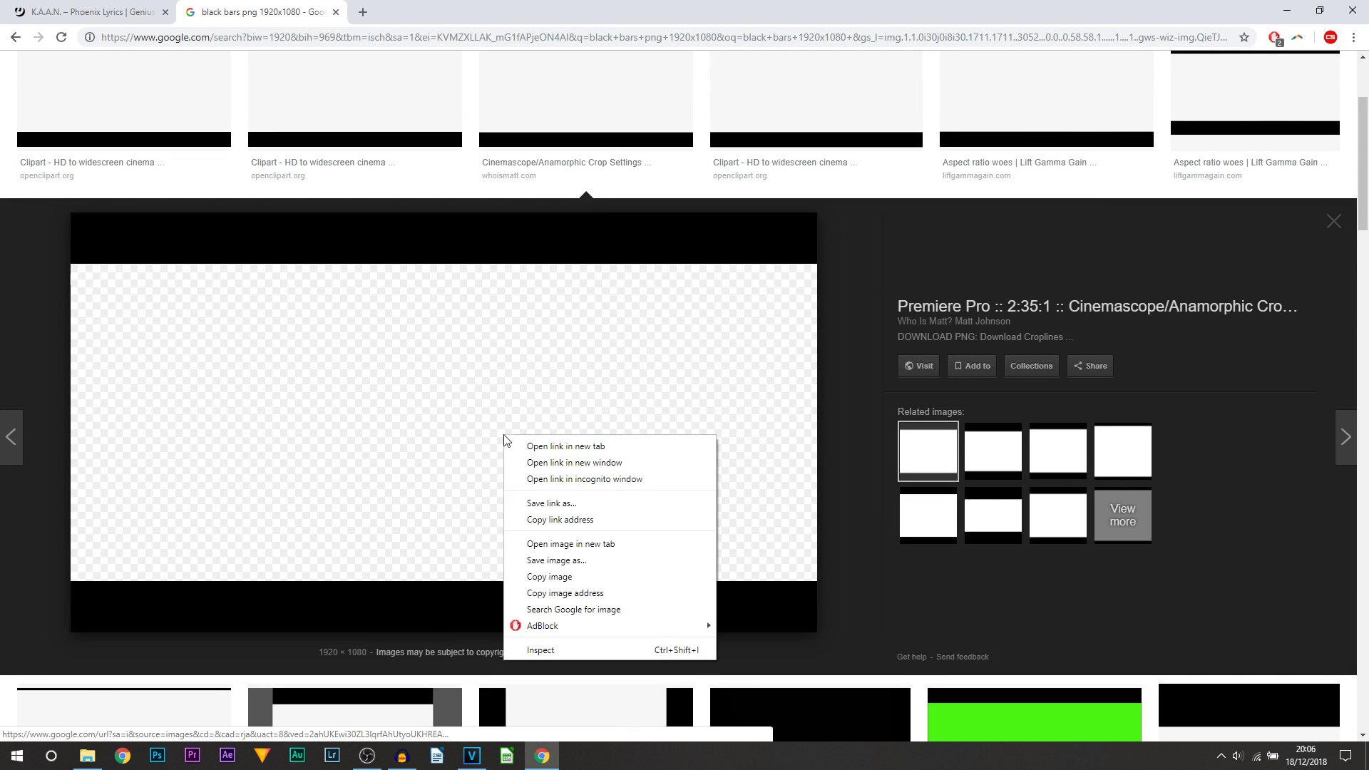
pyautogui.click(595, 564)
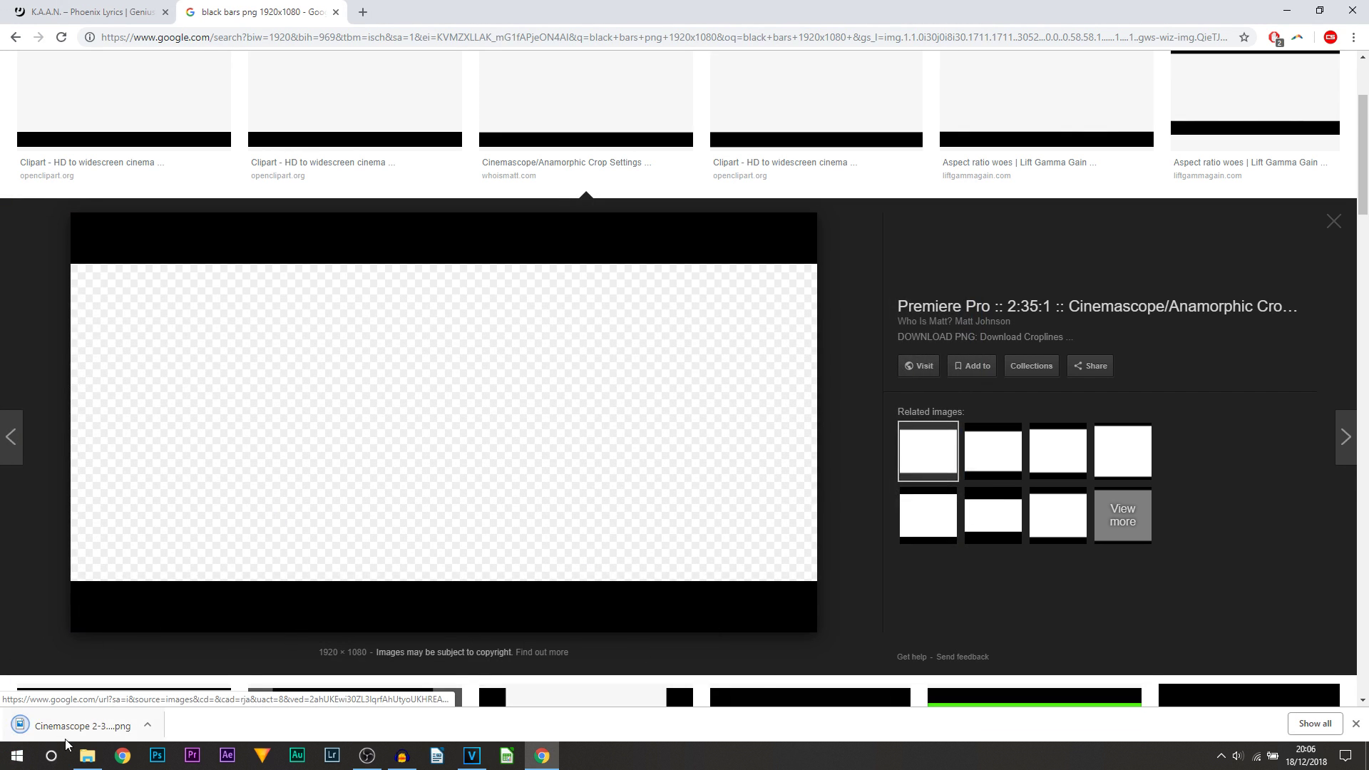
pyautogui.moveTo(71, 726); pyautogui.dragTo(546, 631)
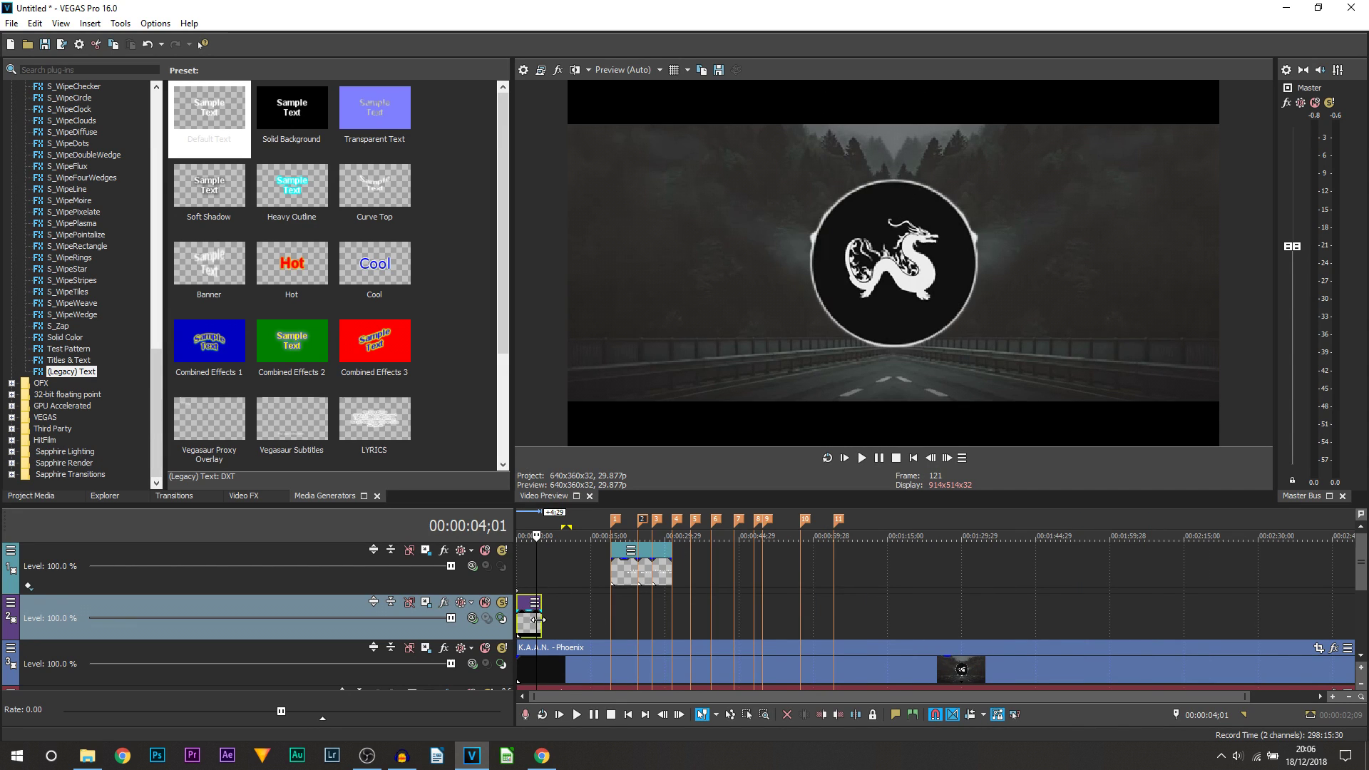
# - Extend the Cinemascope 2-35-1 Croplines event on track 2 to the end of the Phoenix song
pyautogui.moveTo(538, 619); pyautogui.dragTo(1035, 646)
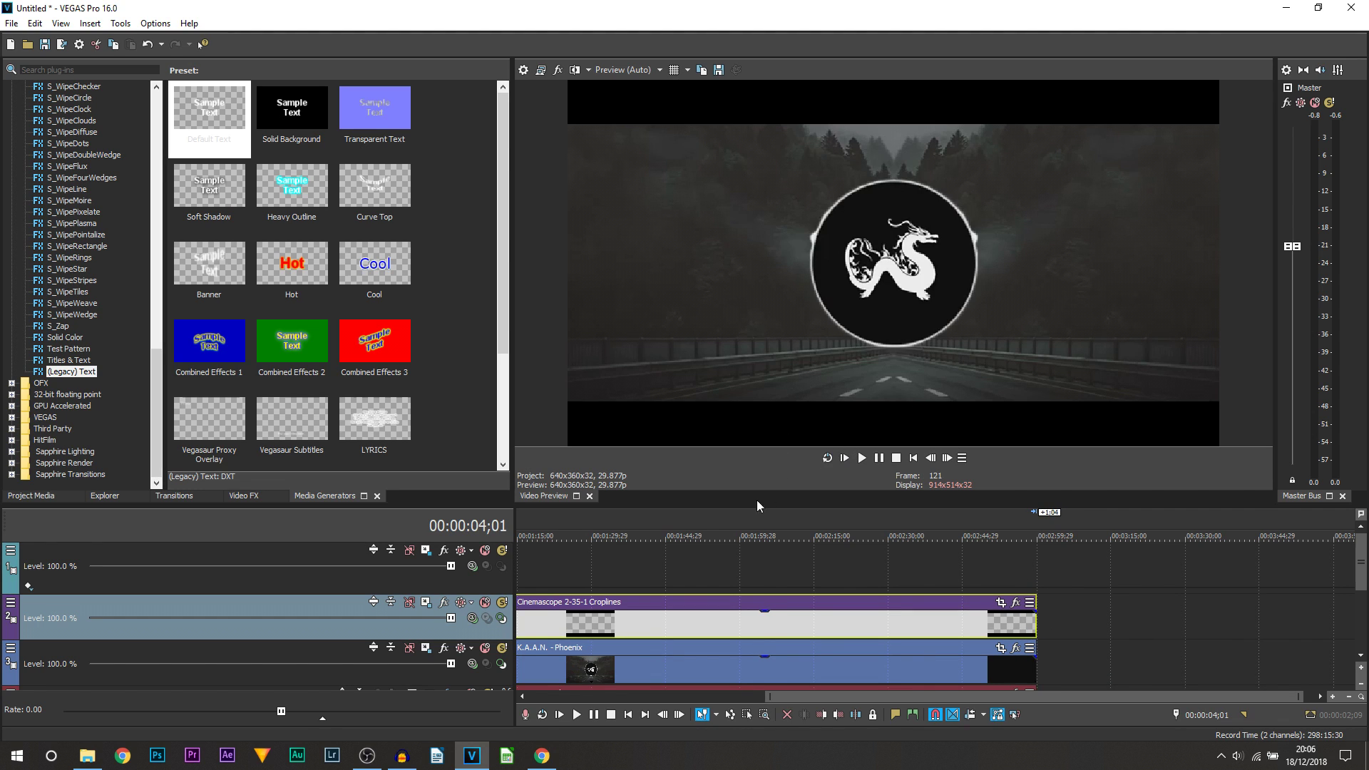
pyautogui.scroll(-3, 685, 603)
pyautogui.click(588, 571)
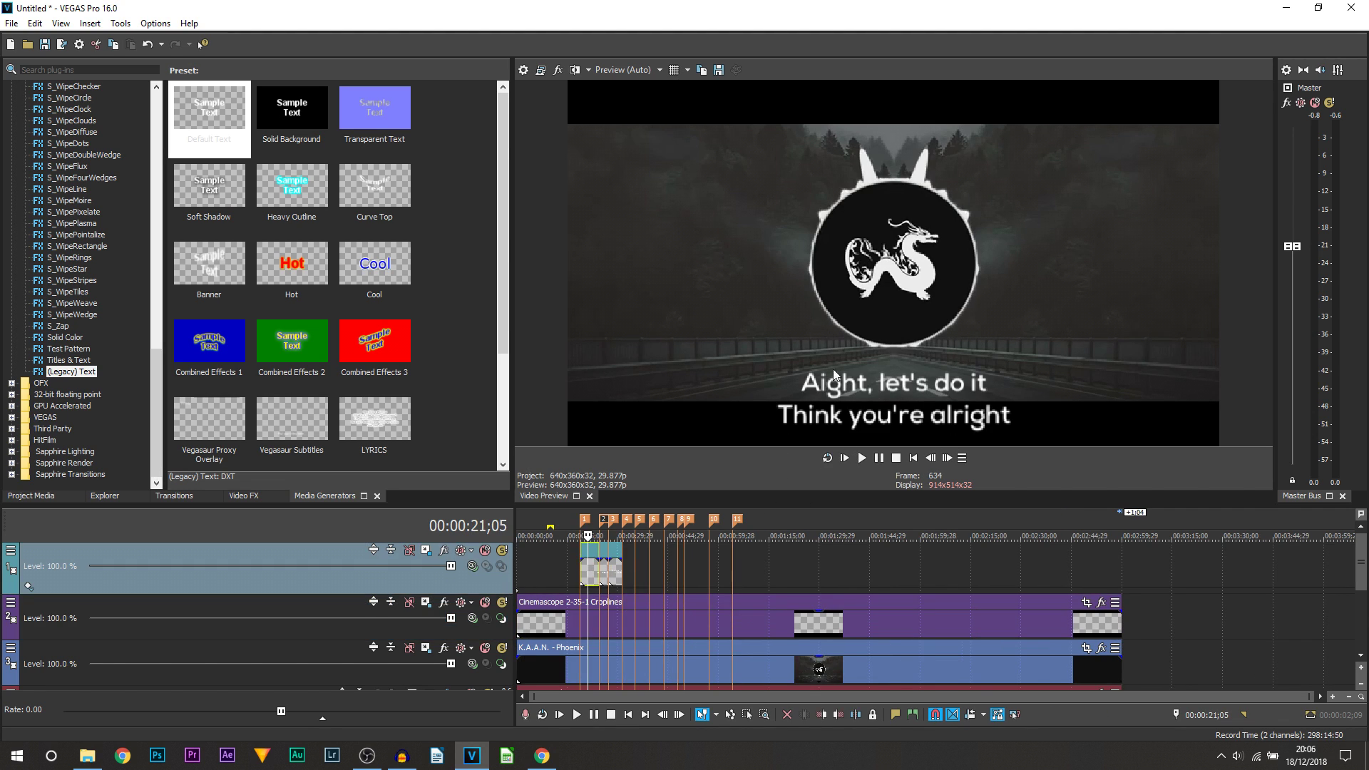
pyautogui.scroll(3, 631, 640)
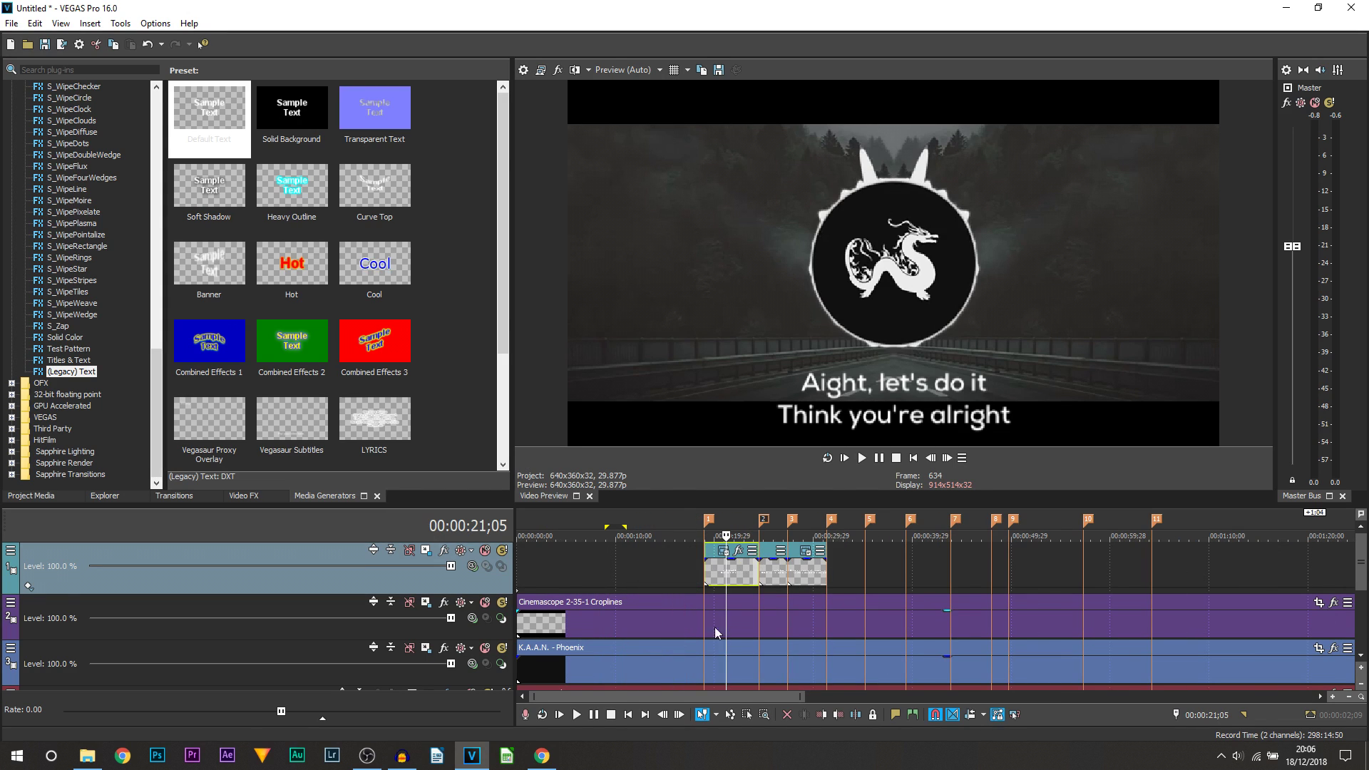
# - Set the first caption to font size 20 and join its two lyric lines into one
pyautogui.click(725, 552)
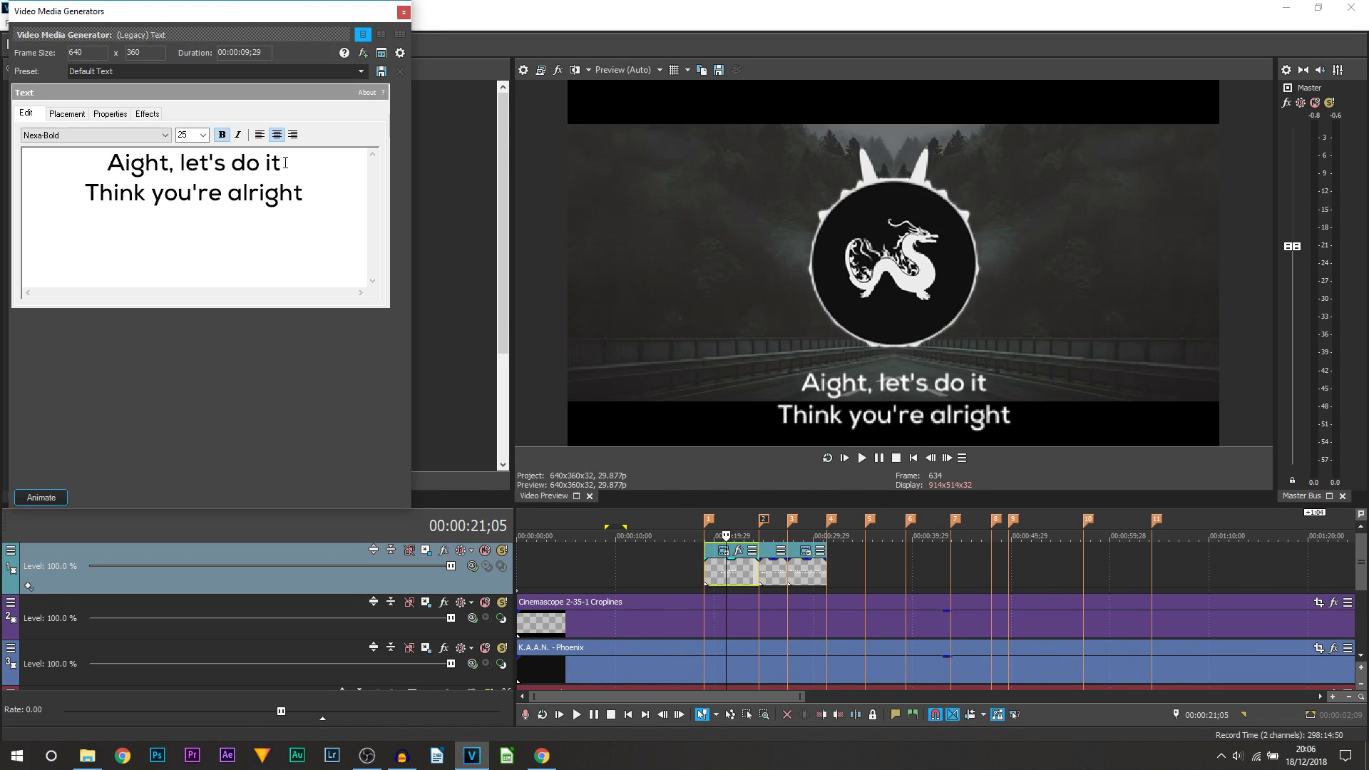
pyautogui.write('.')
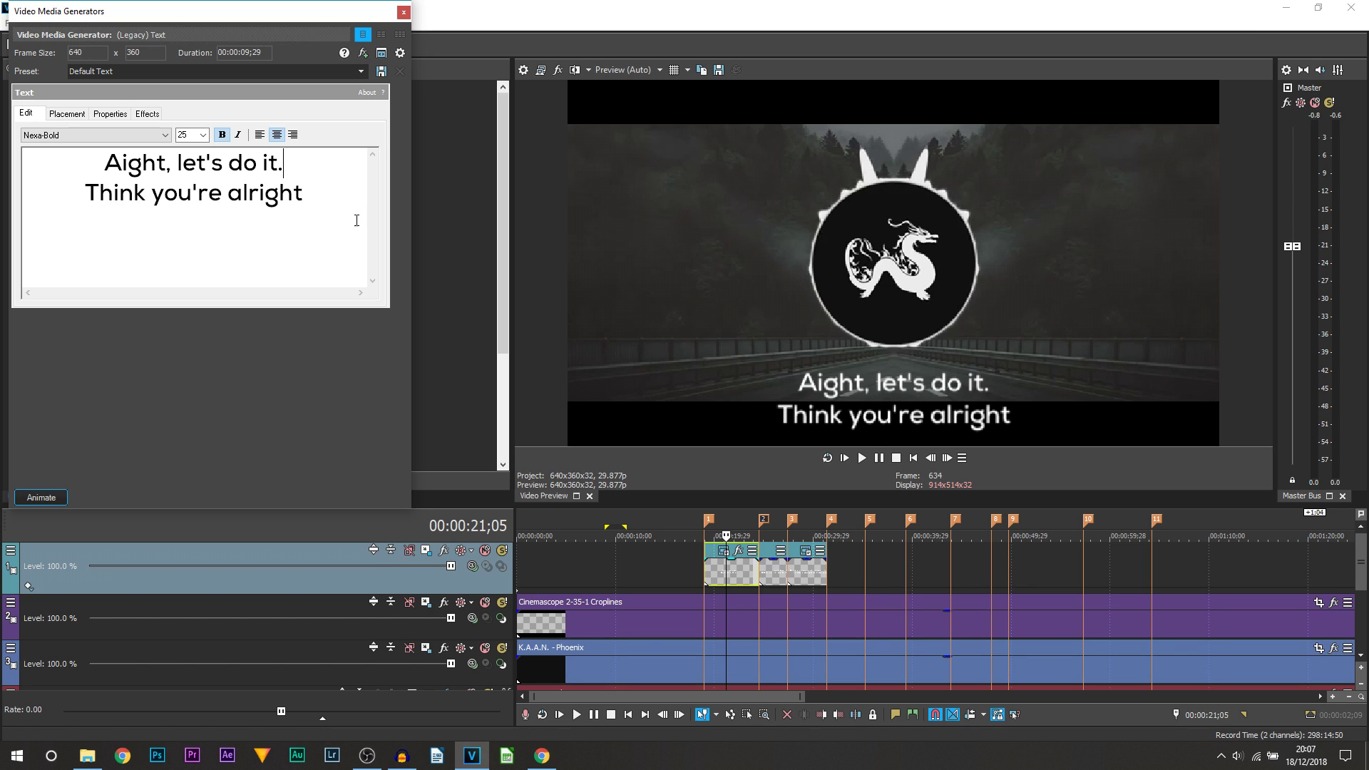
pyautogui.hotkey('ctrl', 'a')
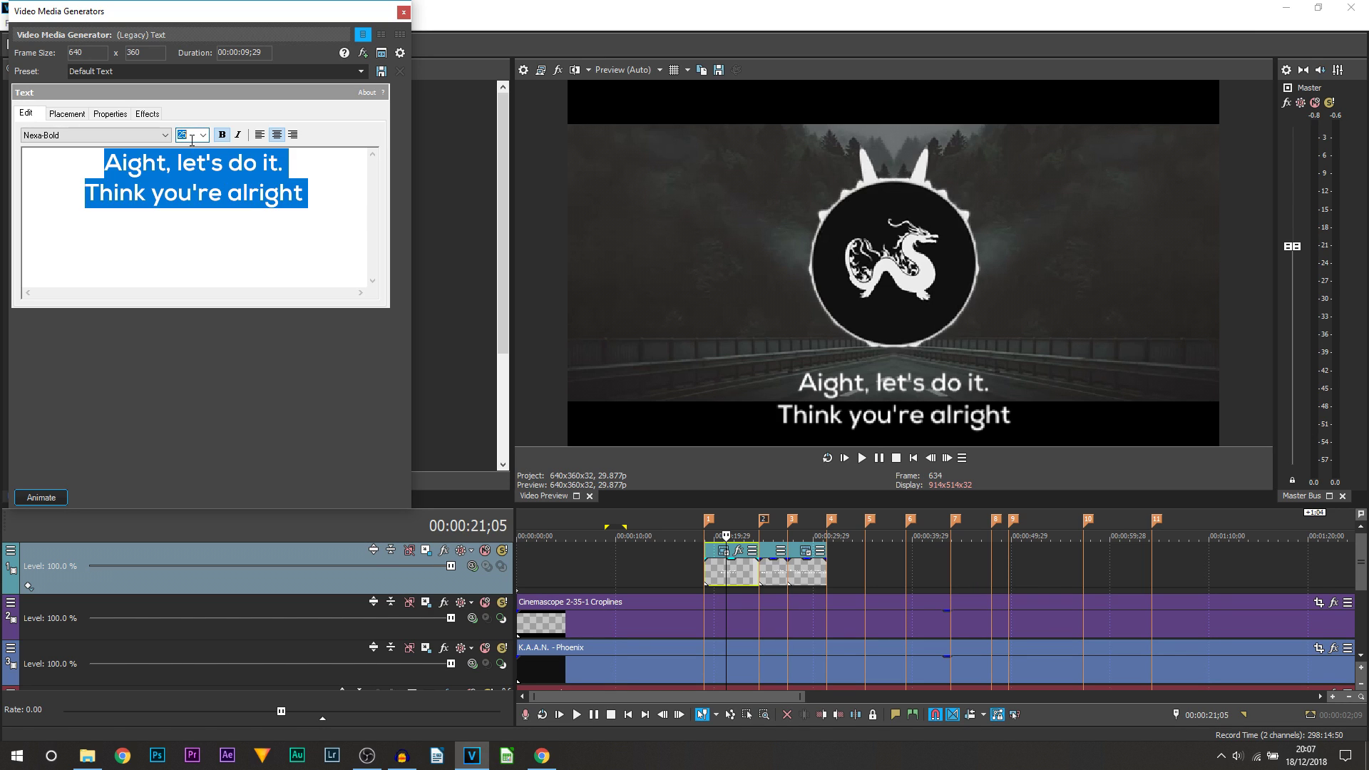
pyautogui.write('15')
pyautogui.press('Return')
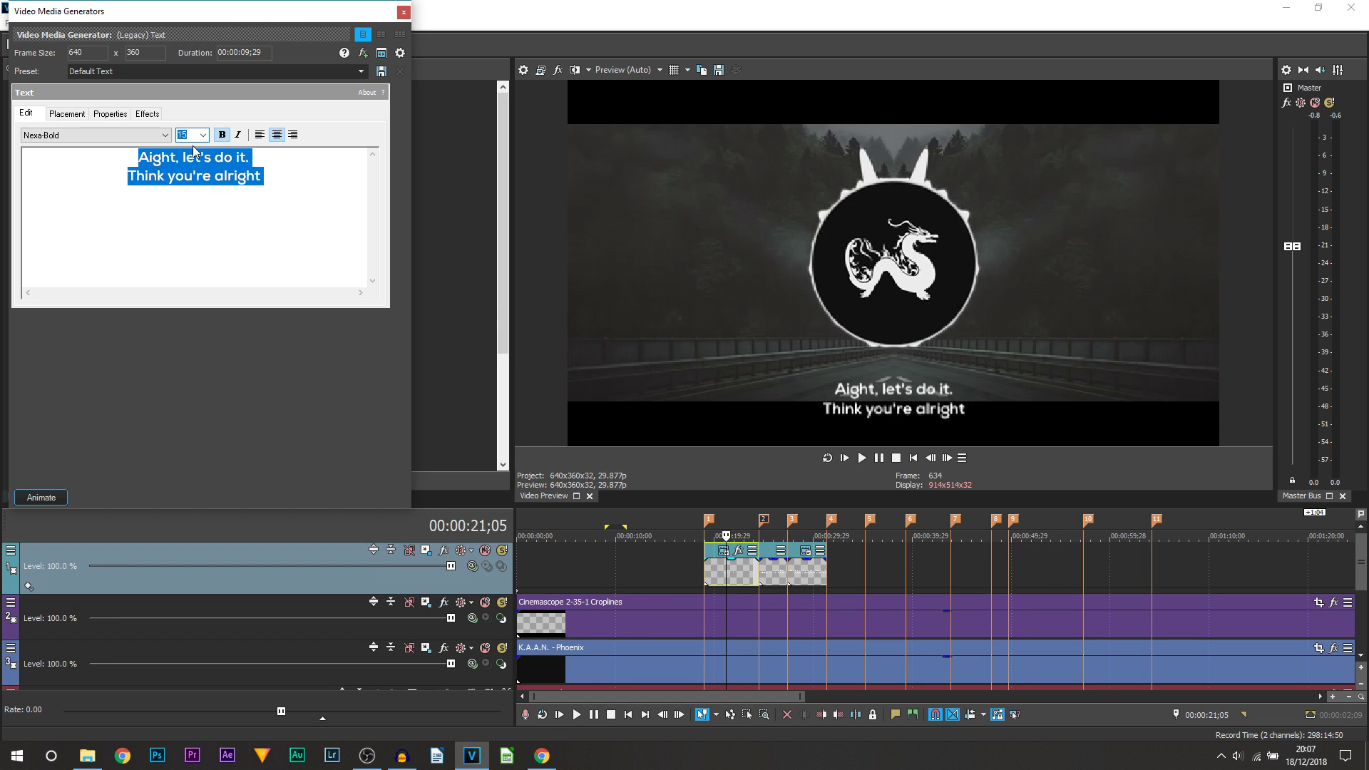
pyautogui.write('20')
pyautogui.press('Return')
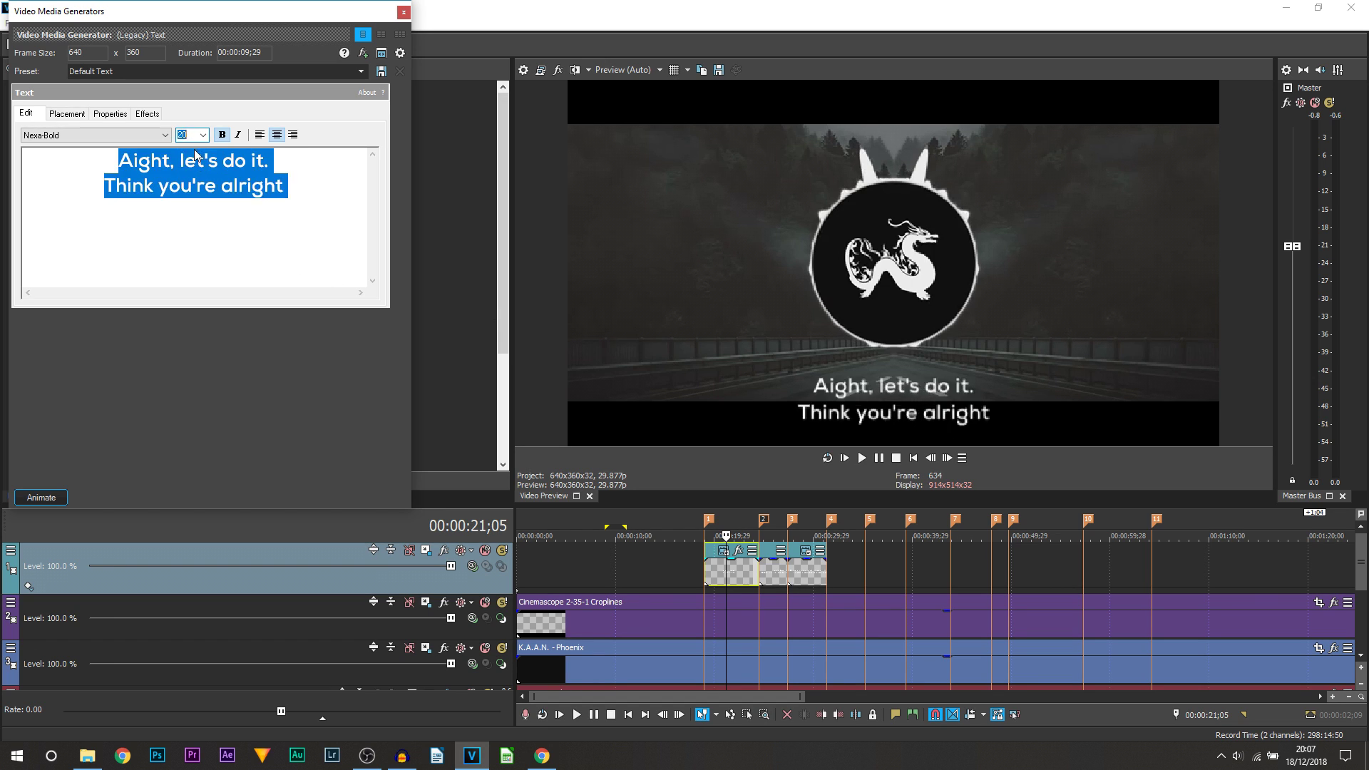
pyautogui.click(286, 162)
pyautogui.press('Delete')
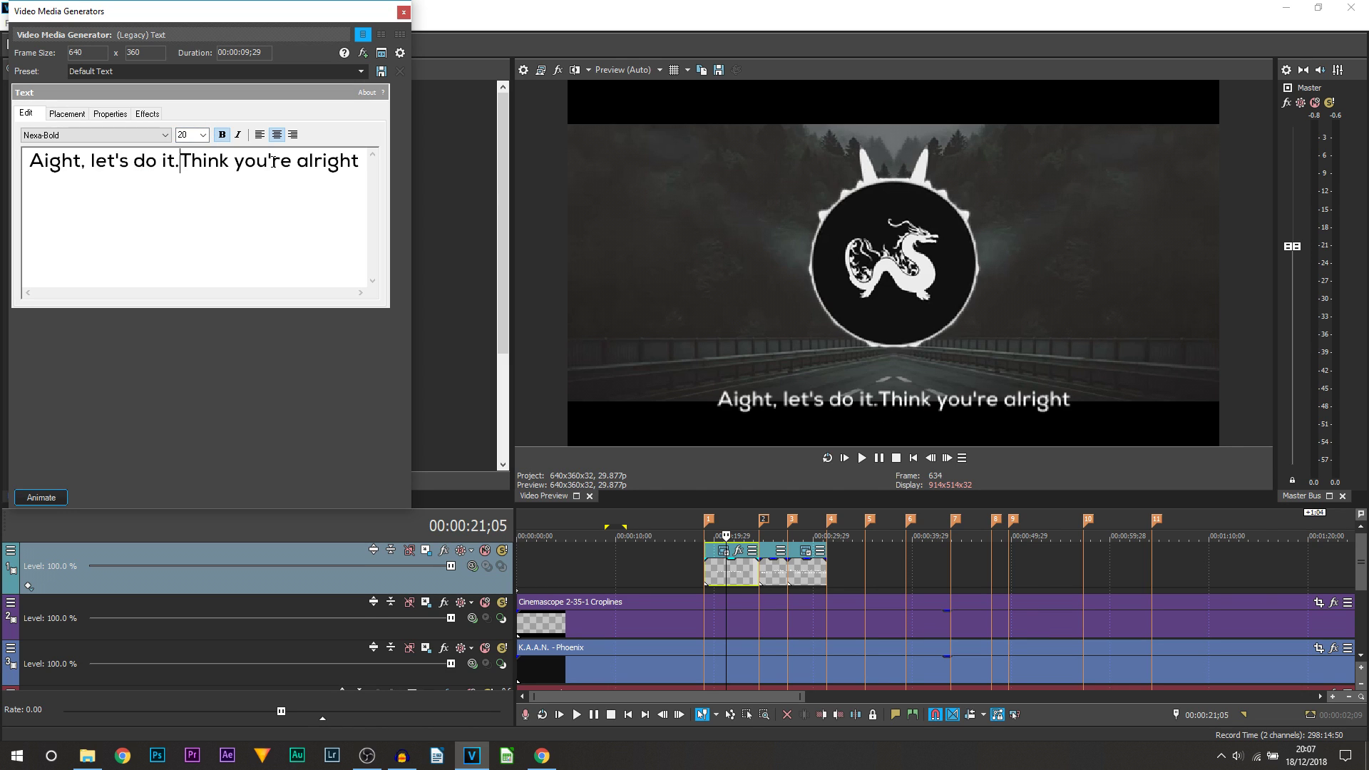
pyautogui.click(404, 13)
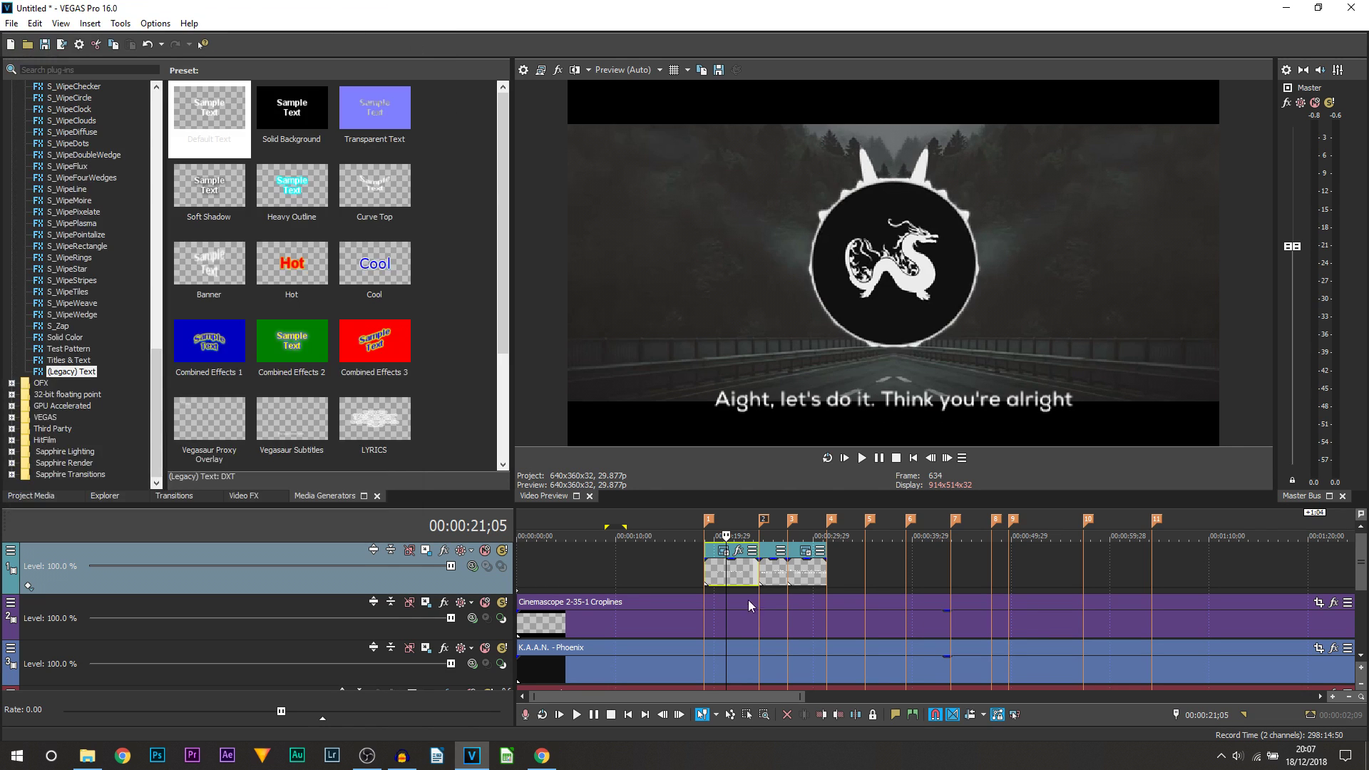
# - Set the second caption to size 17, one line, trimmed to 'I don't think I really got it.'
pyautogui.click(764, 575)
pyautogui.scroll(3, 764, 575)
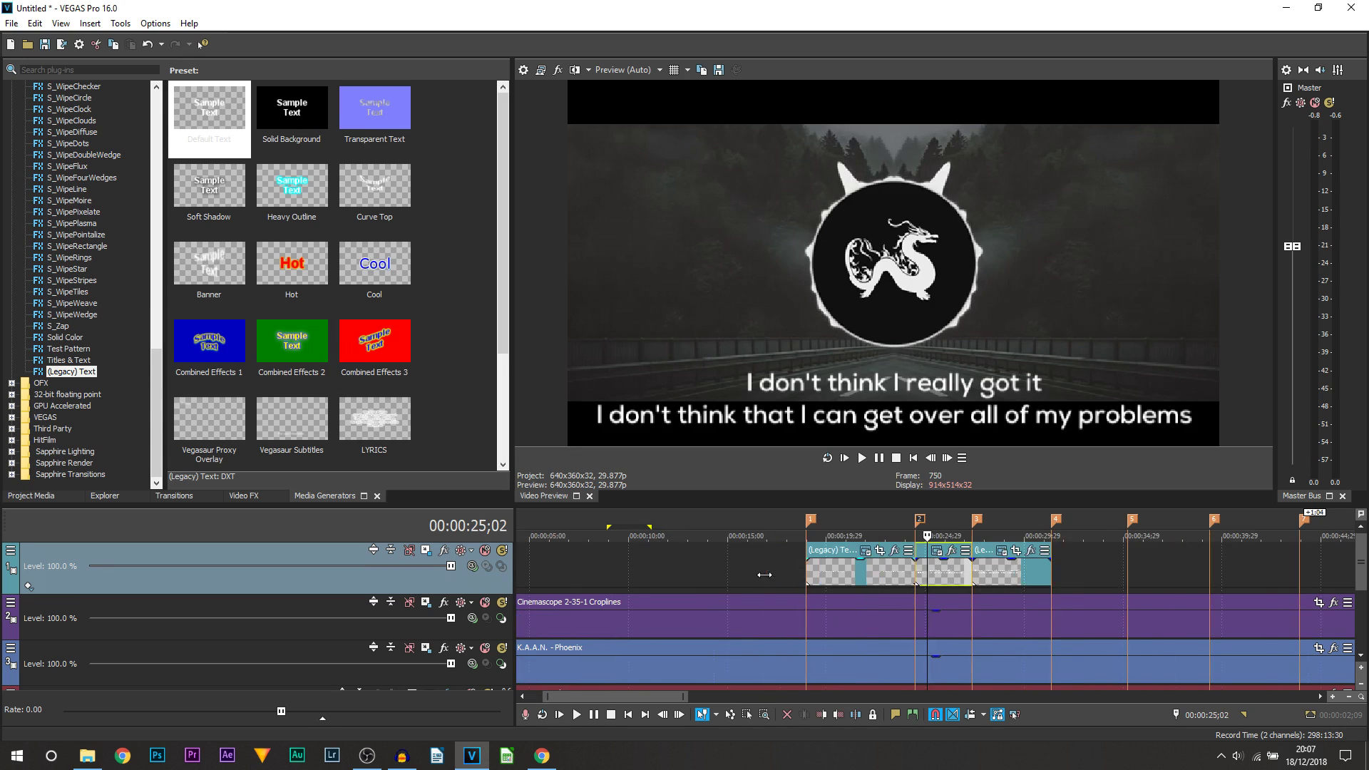
pyautogui.click(936, 551)
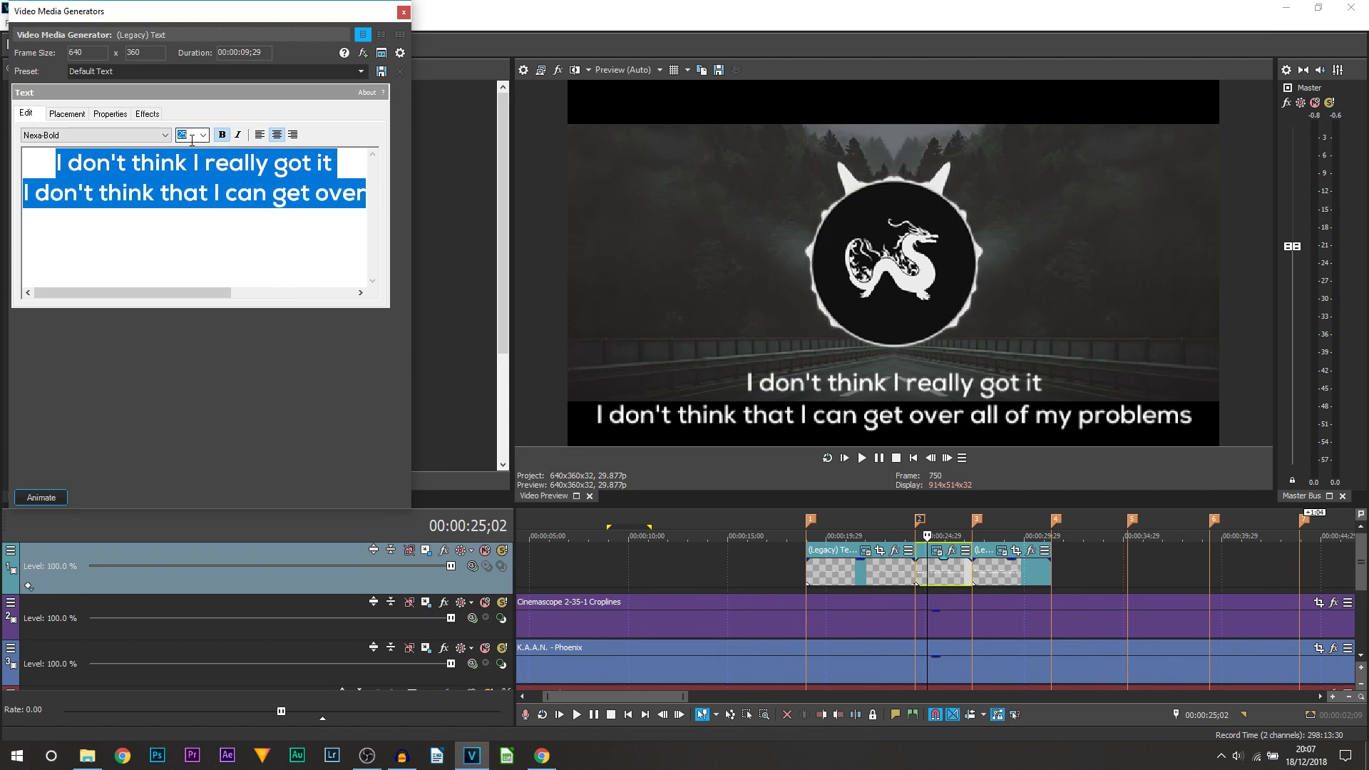
pyautogui.write('17')
pyautogui.press('Return')
pyautogui.click(260, 160)
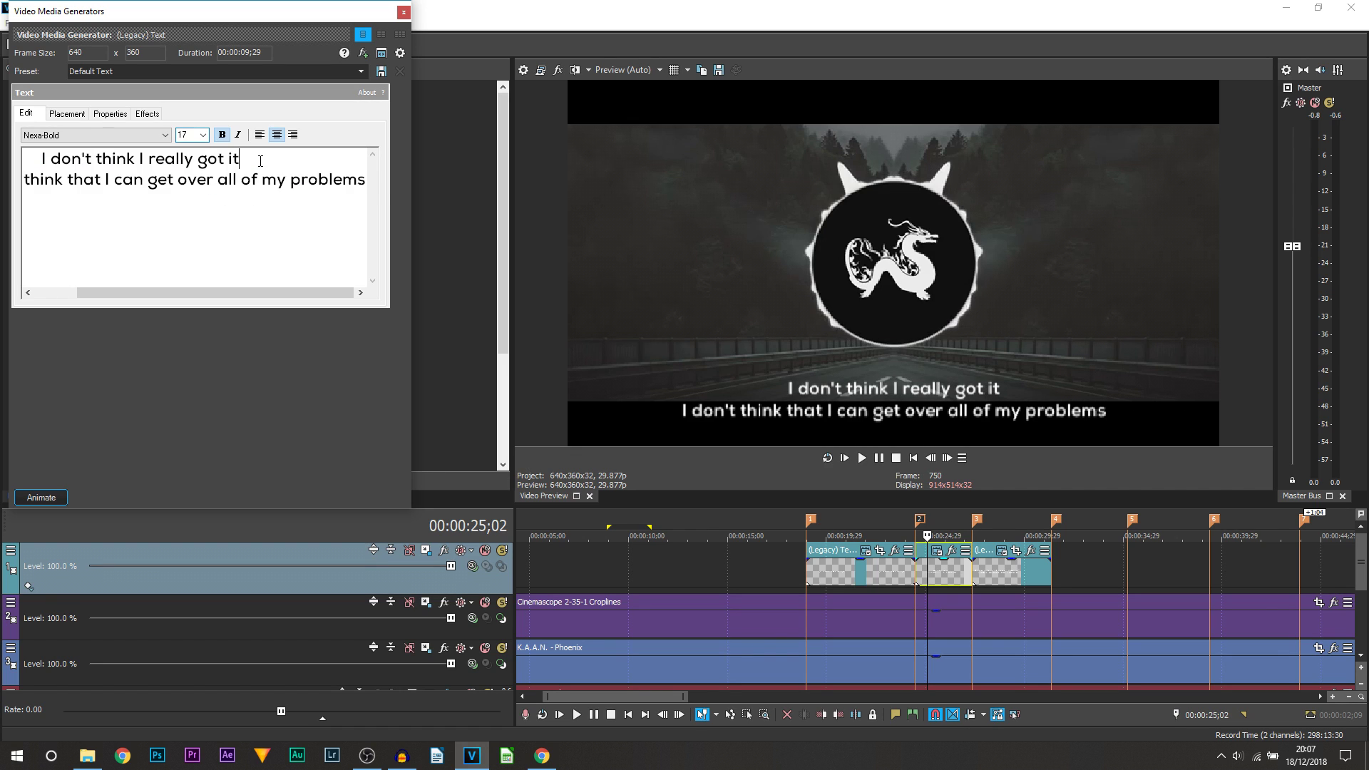
pyautogui.write('.')
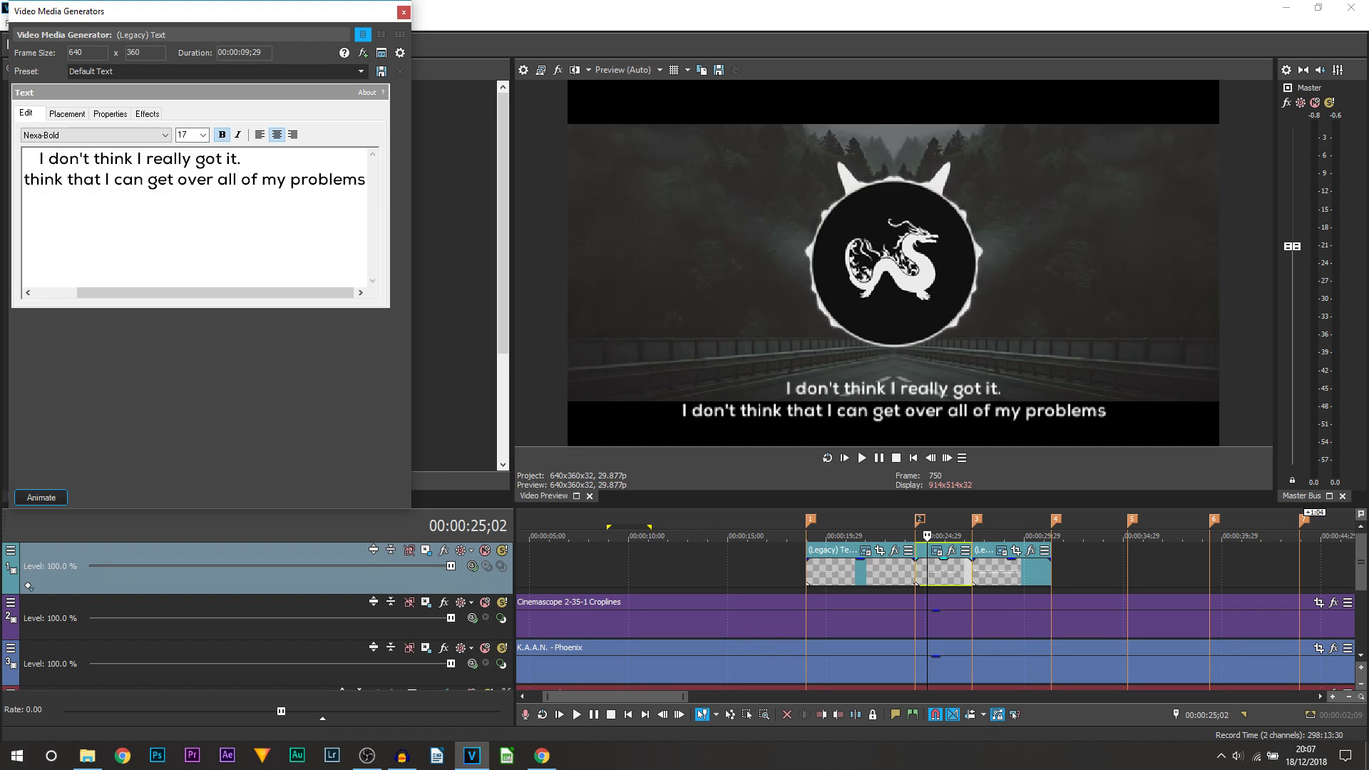
pyautogui.press('Delete')
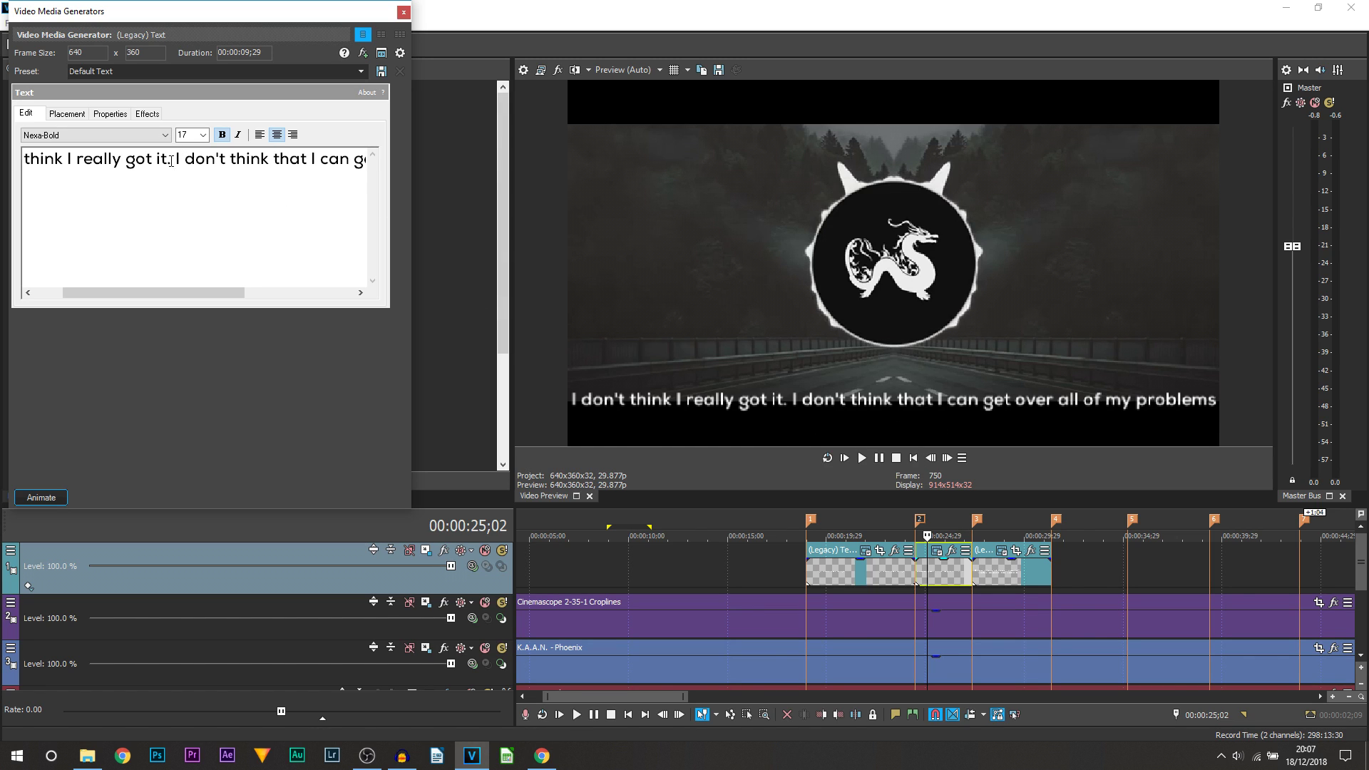
pyautogui.moveTo(175, 159); pyautogui.dragTo(658, 202)
pyautogui.hotkey('ctrl', 'c')
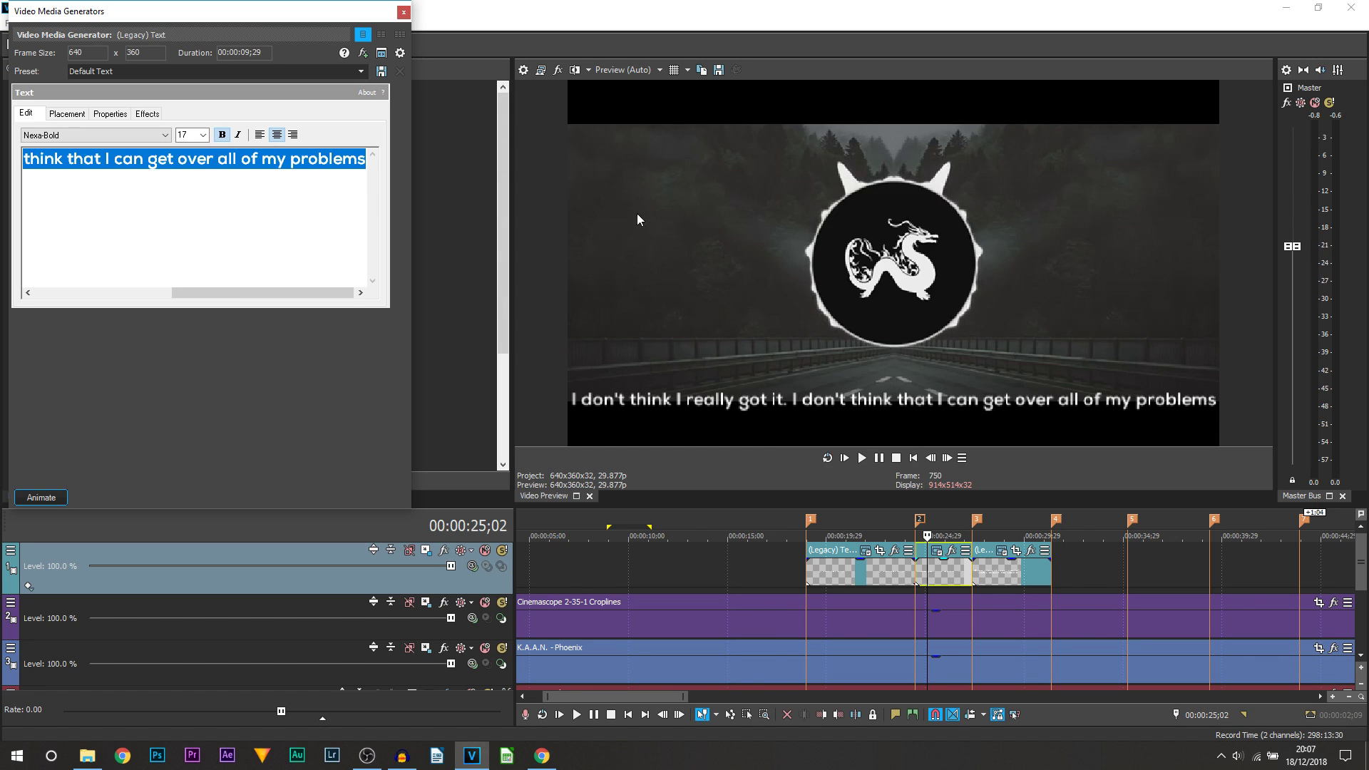
pyautogui.press('Delete')
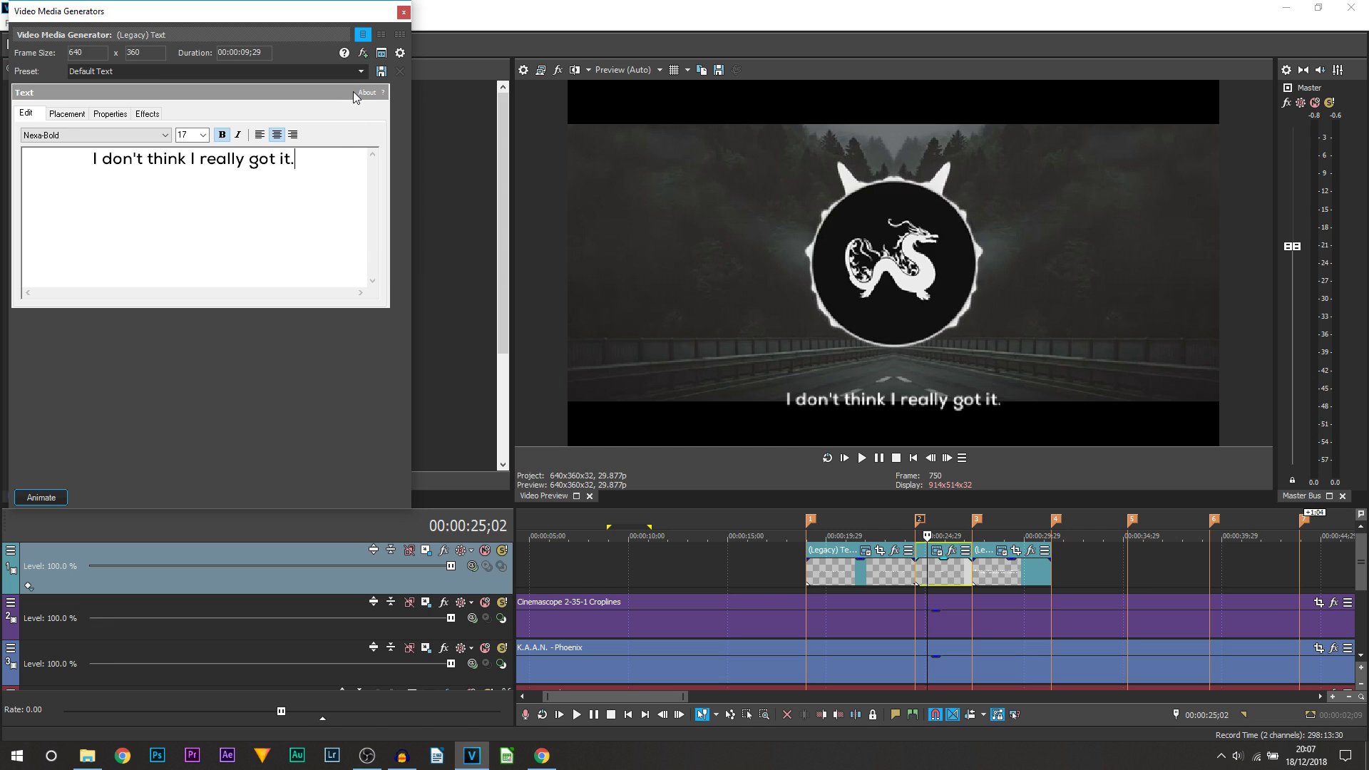
pyautogui.click(404, 13)
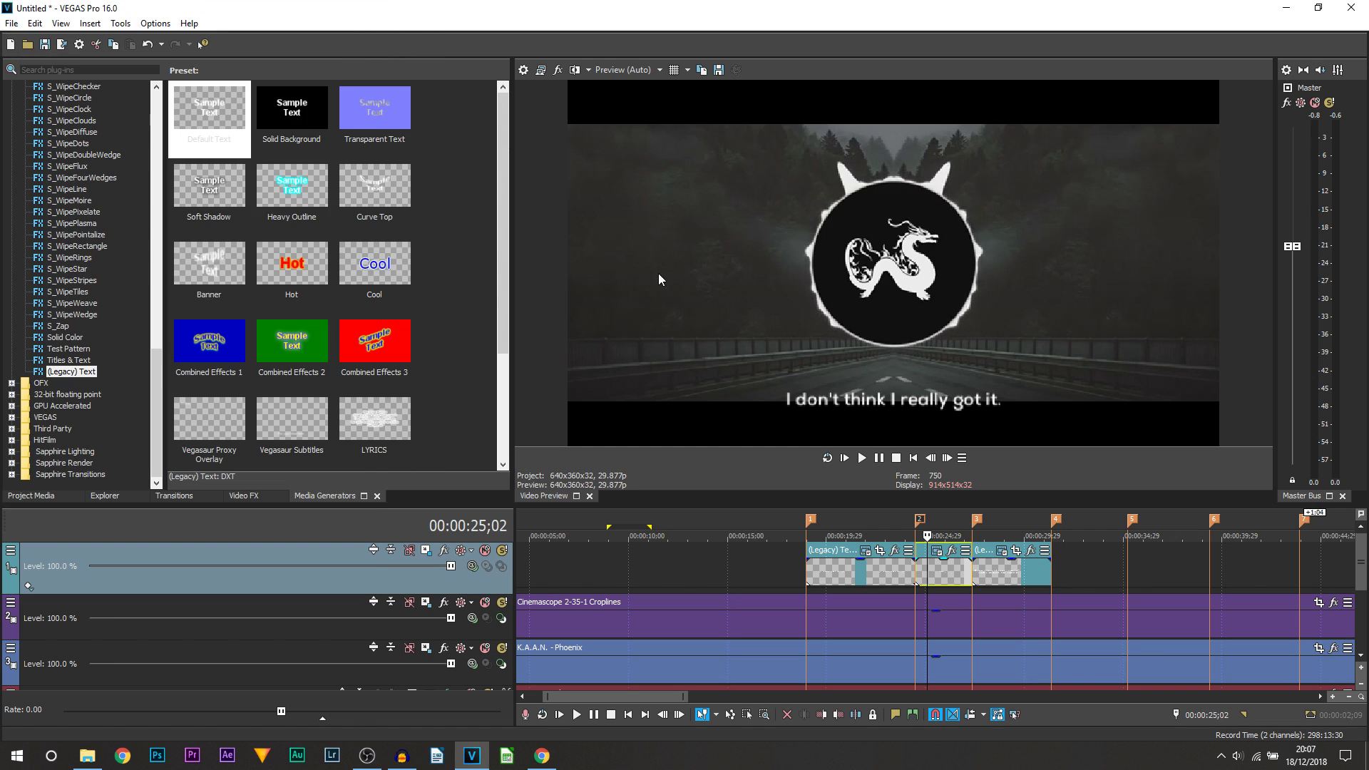
# - Retime the captions by shortening the middle one and placing the third right after it
pyautogui.moveTo(996, 584); pyautogui.dragTo(1215, 584)
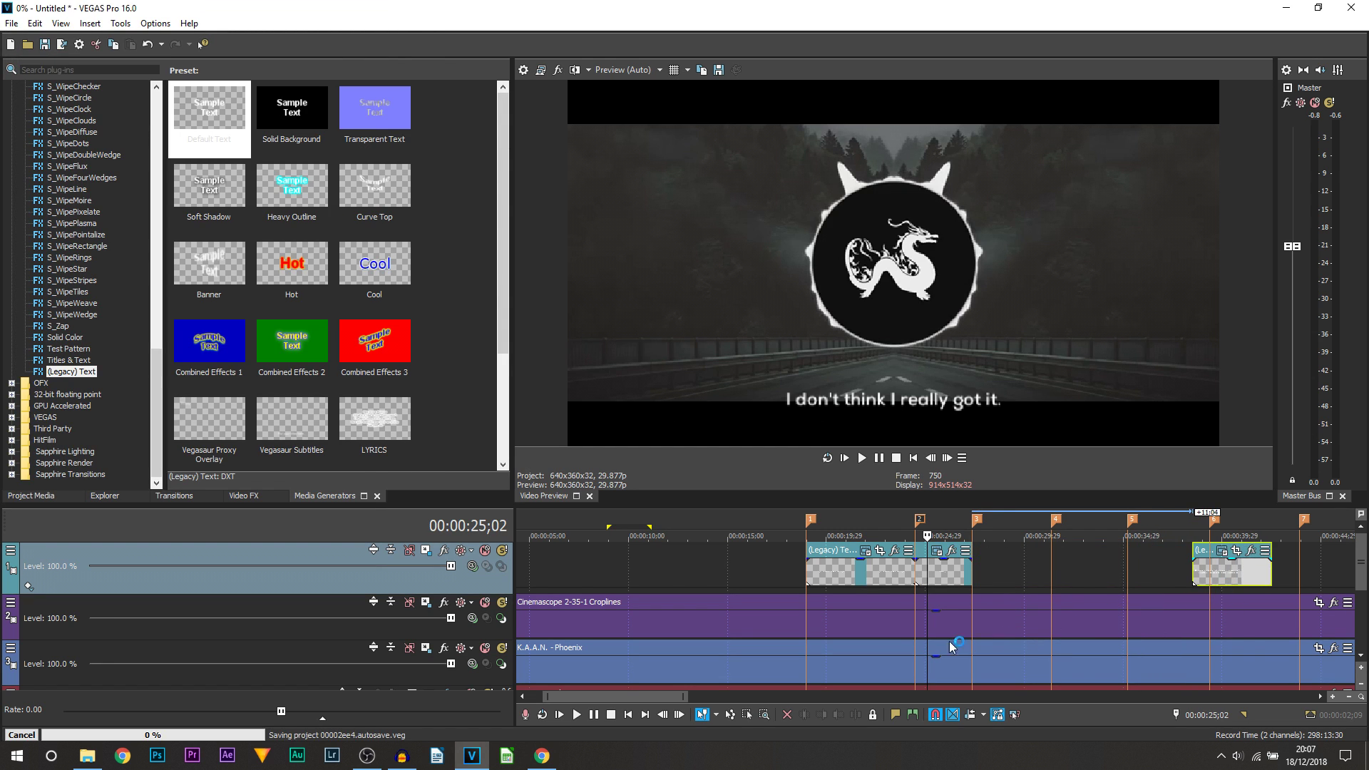
pyautogui.click(899, 631)
pyautogui.scroll(2, 909, 635)
pyautogui.click(861, 458)
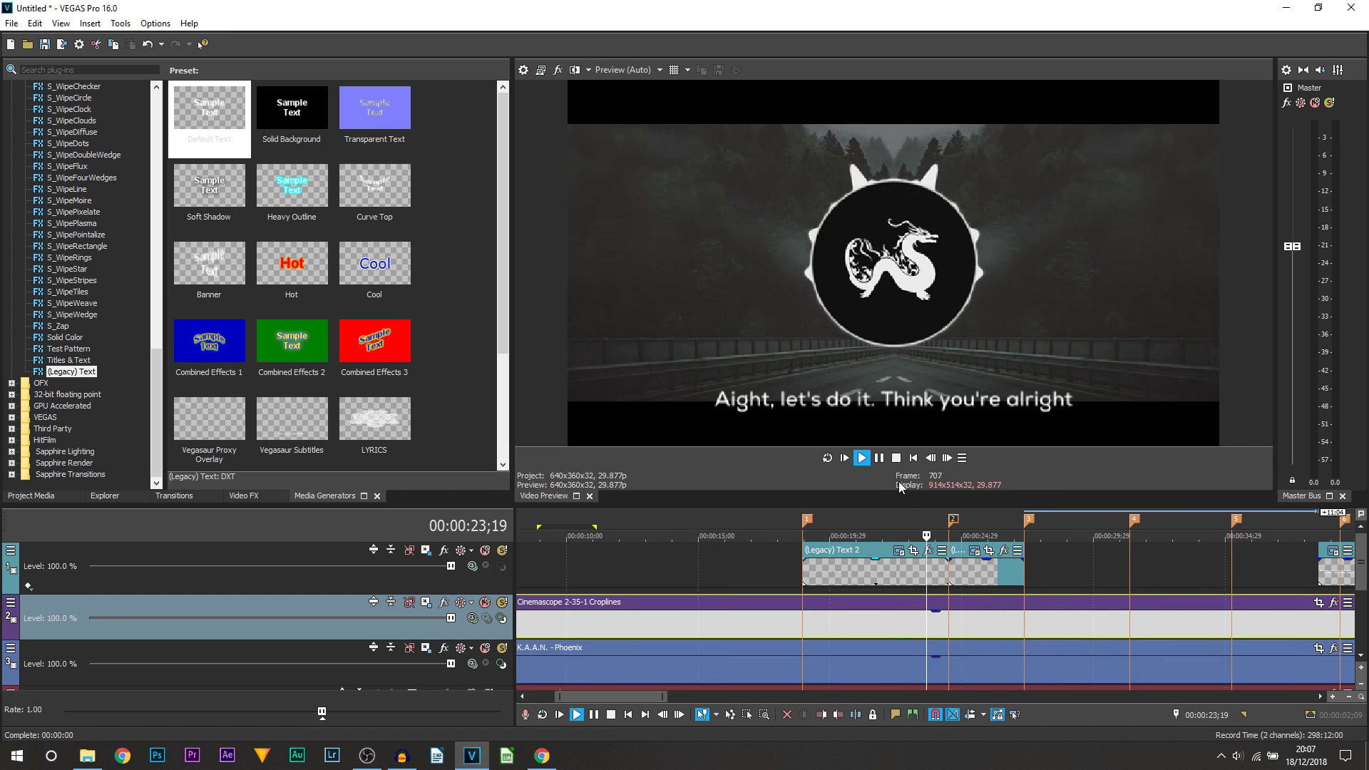
pyautogui.click(880, 458)
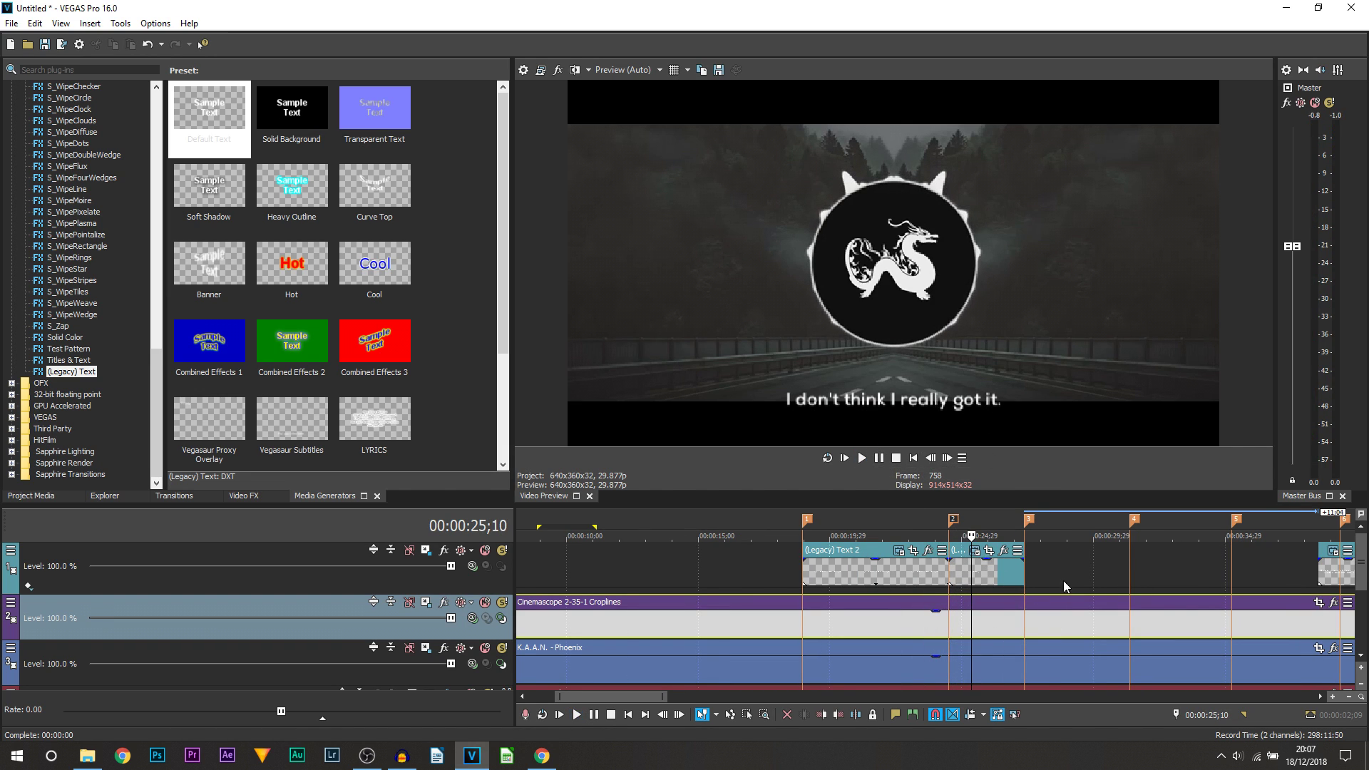
pyautogui.moveTo(1024, 576); pyautogui.dragTo(972, 576)
pyautogui.moveTo(1337, 574); pyautogui.dragTo(995, 579)
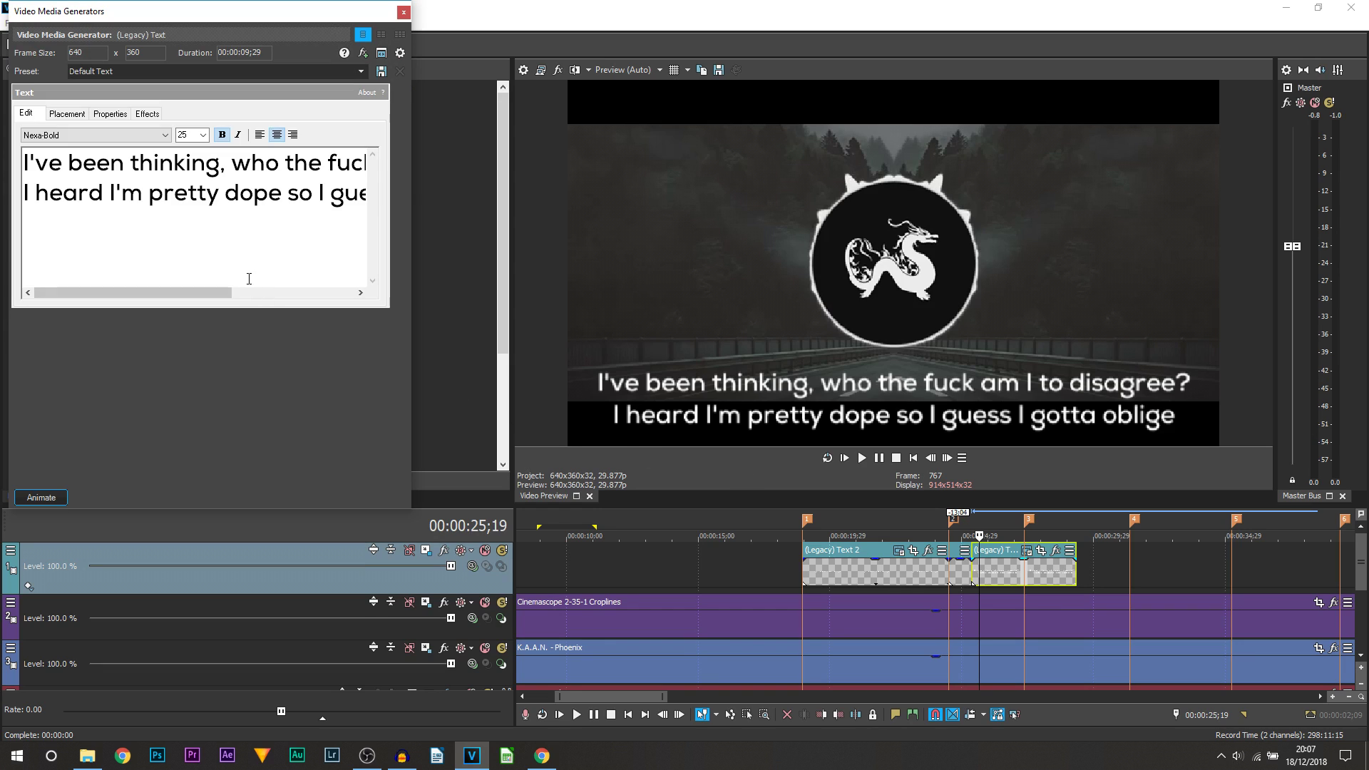
# - Change the third caption to 'I don't think that I can get over all of my problems' and trim it to the marker
pyautogui.hotkey('ctrl', 'a')
pyautogui.hotkey('ctrl', 'v')
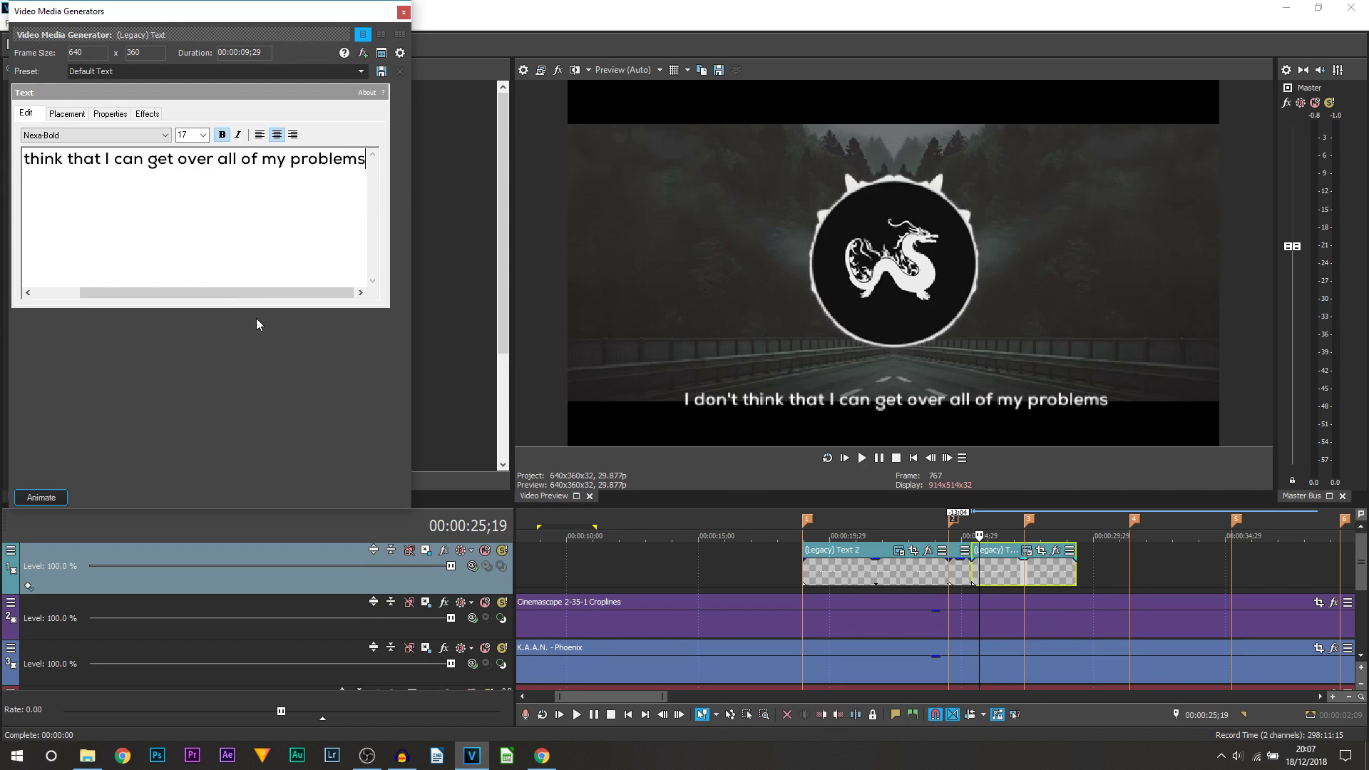
pyautogui.click(403, 13)
pyautogui.moveTo(1075, 580); pyautogui.dragTo(1024, 580)
pyautogui.click(936, 611)
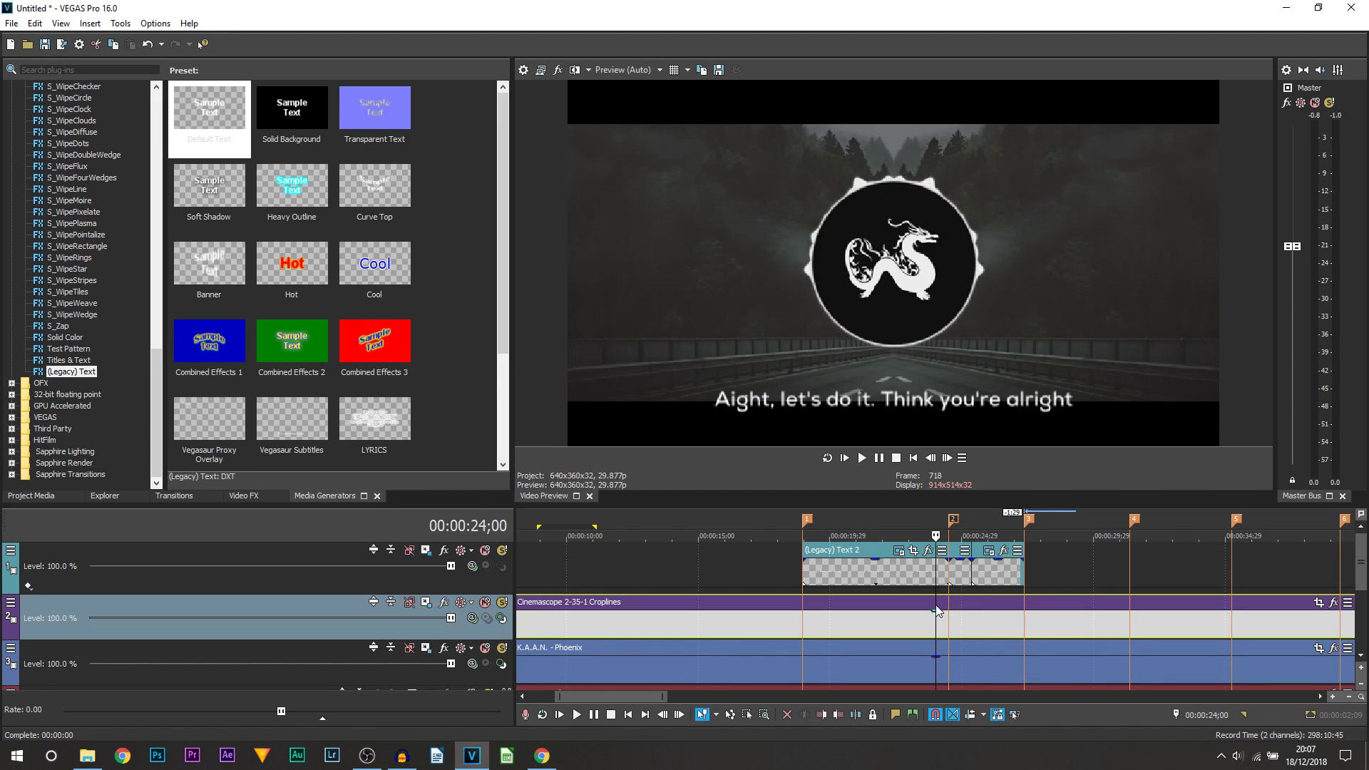
# - Play back the captions and jump to 25;01 to view the second caption
pyautogui.press('space')
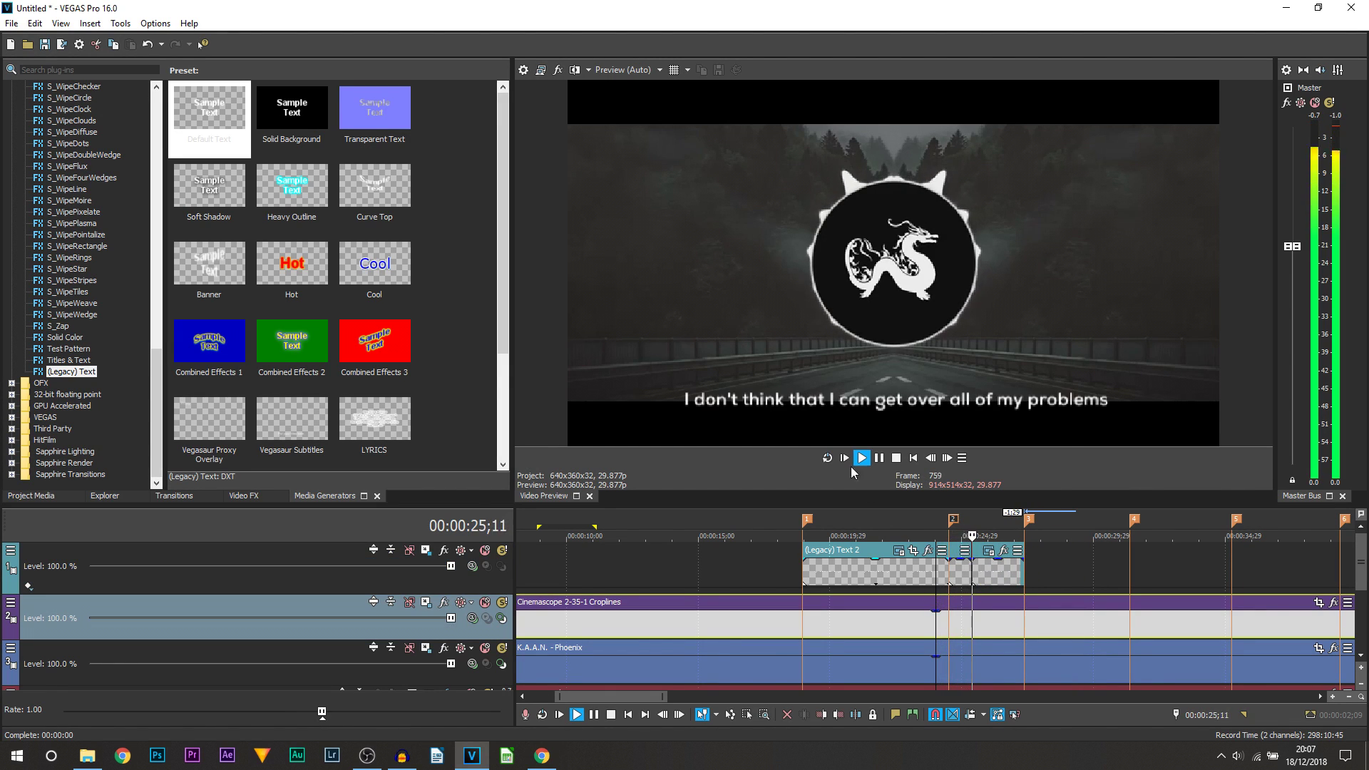
pyautogui.click(878, 462)
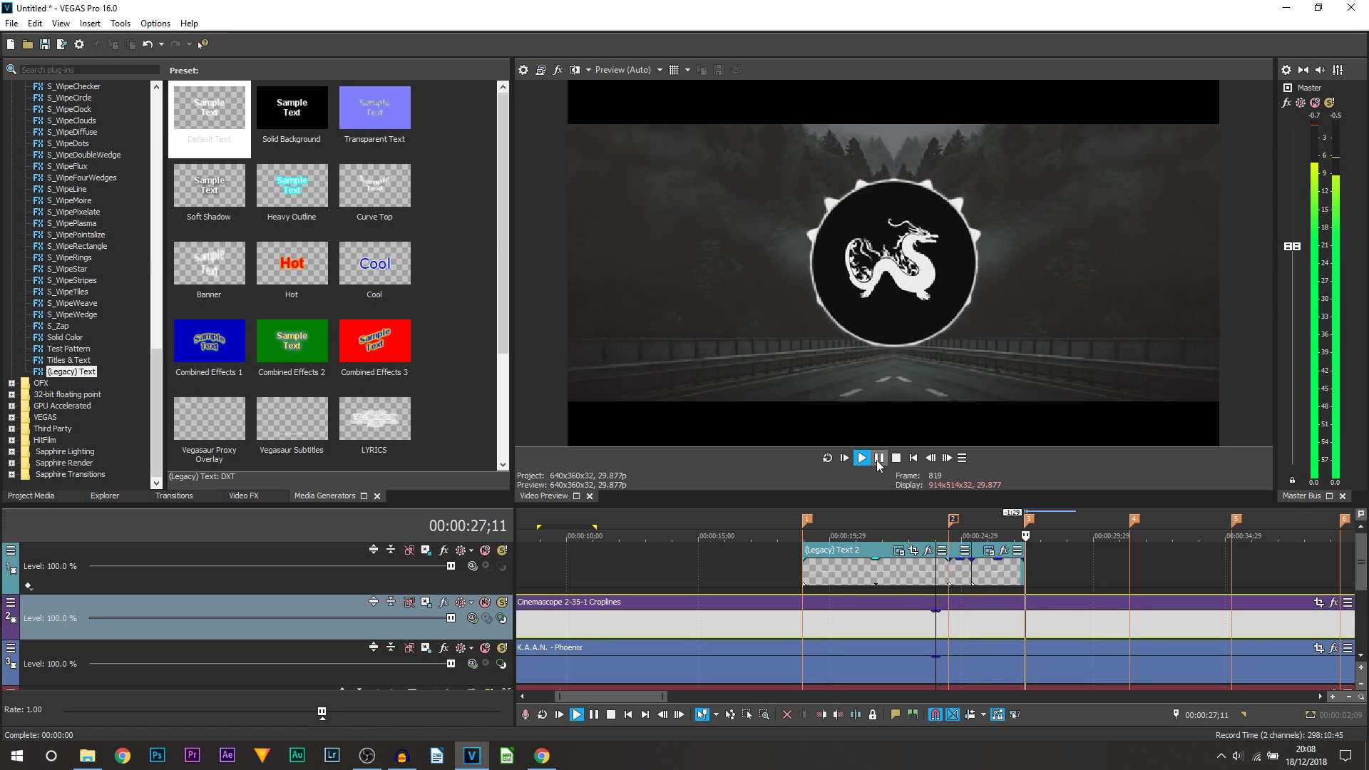
pyautogui.click(841, 571)
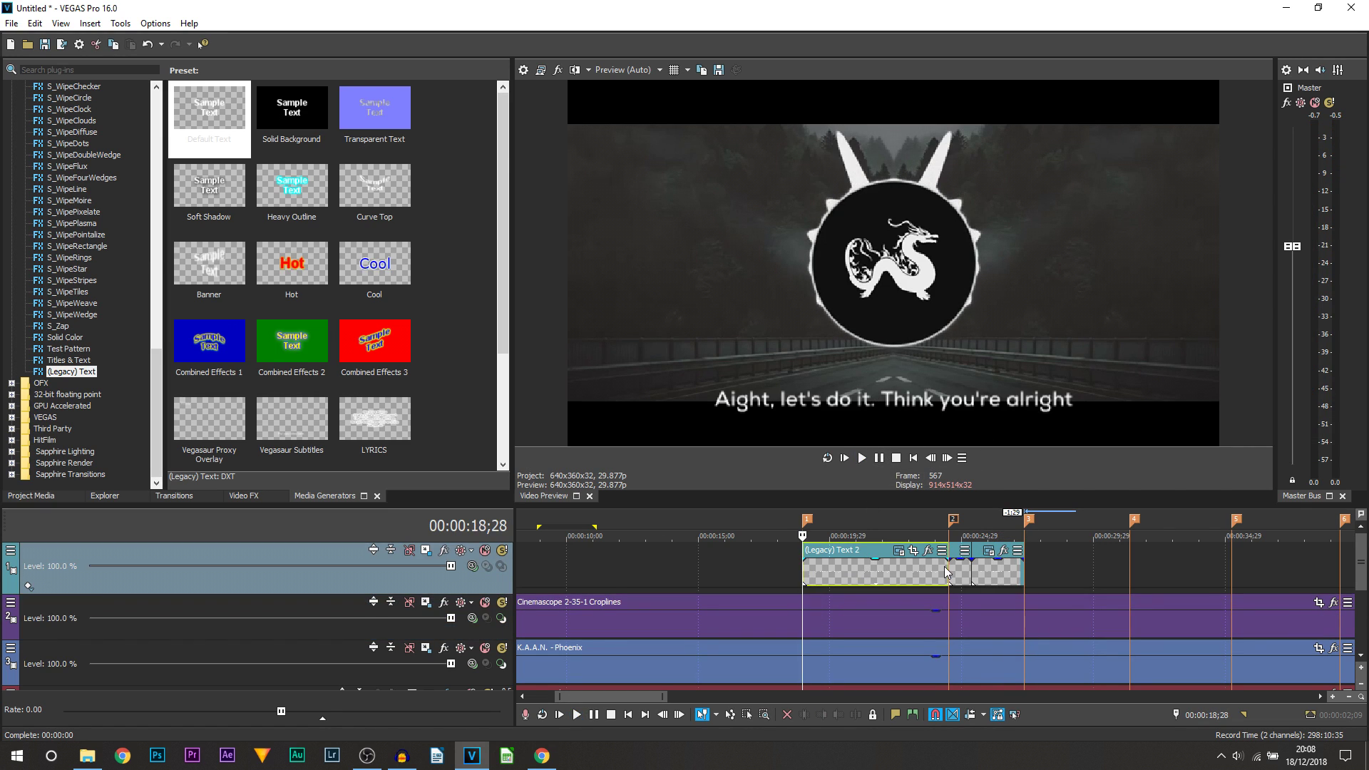
pyautogui.click(964, 578)
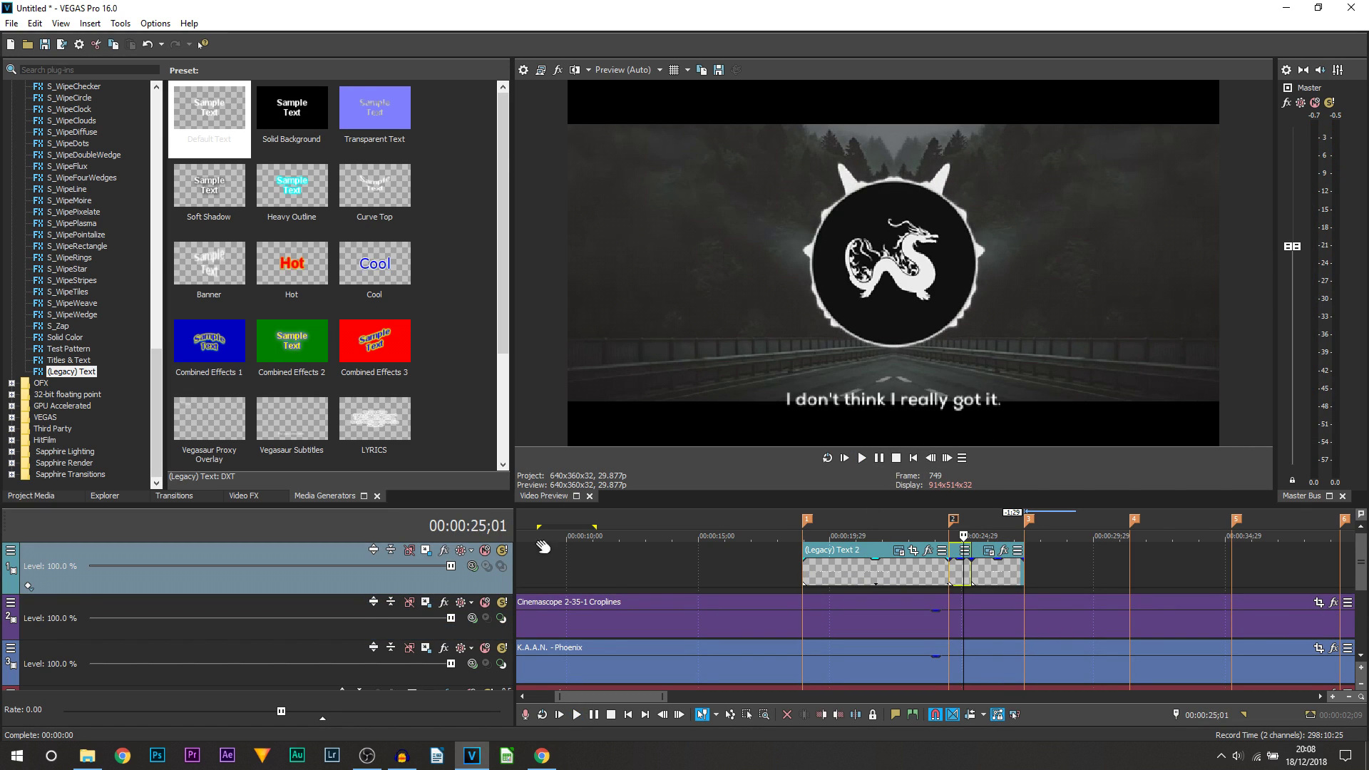
# - Lower the Track 1 captions in Track Motion, Y from -134.20 to -157.63
pyautogui.click(426, 551)
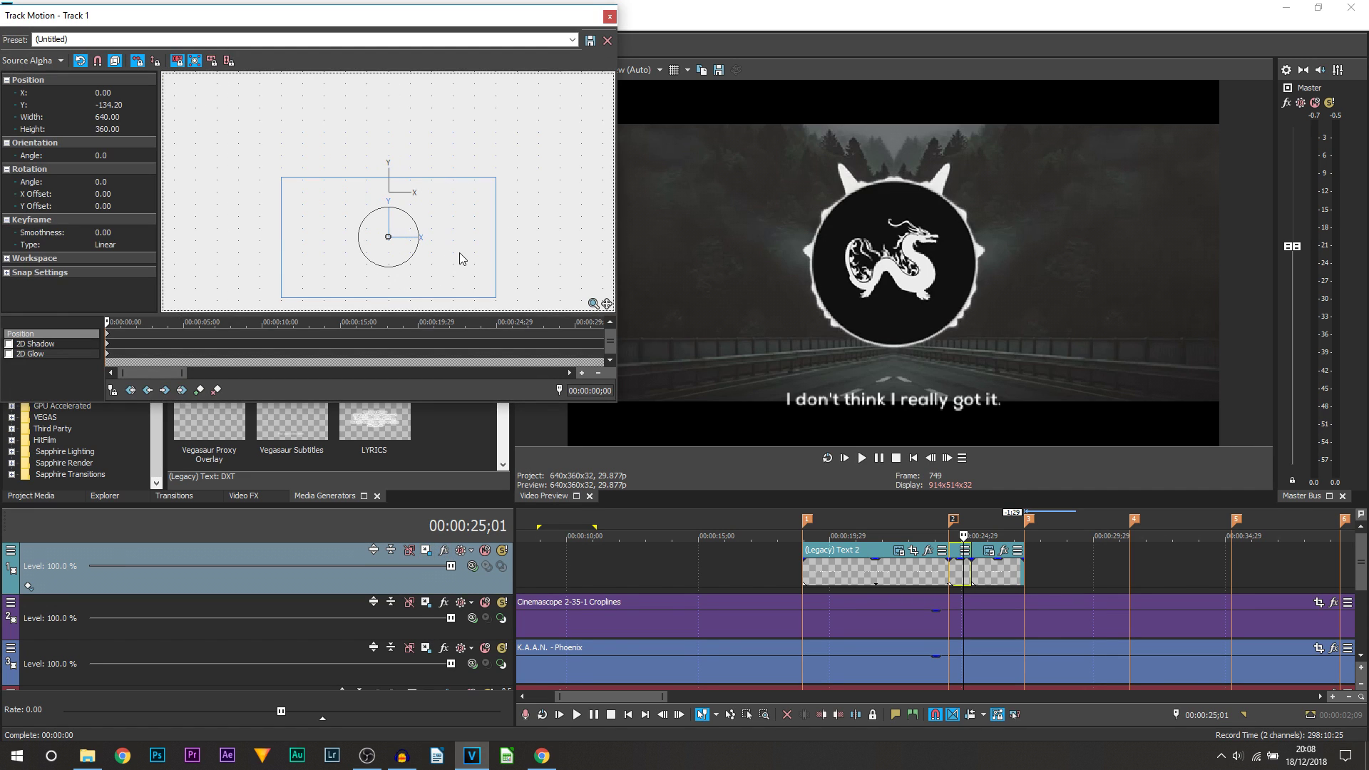
pyautogui.moveTo(461, 255); pyautogui.dragTo(468, 260)
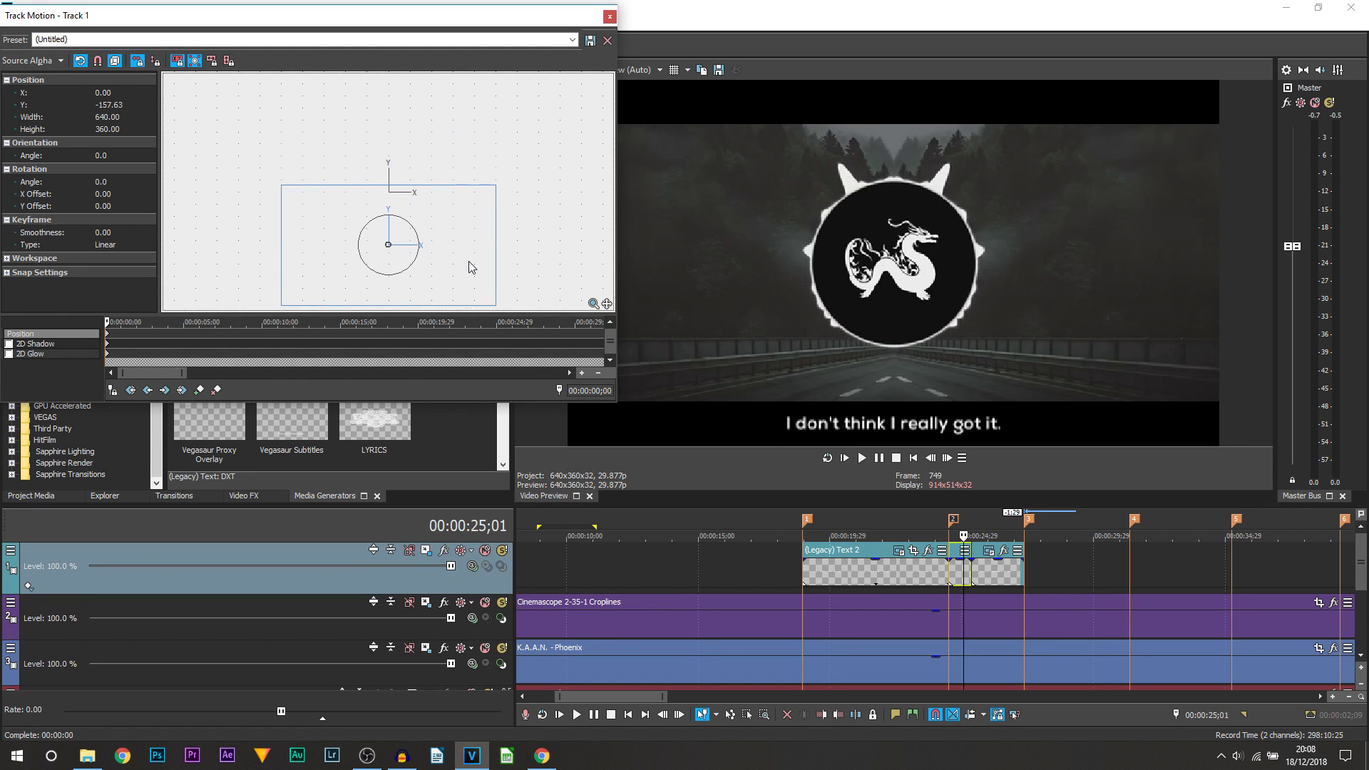
pyautogui.click(610, 15)
pyautogui.scroll(-5, 529, 576)
pyautogui.click(529, 576)
pyautogui.moveTo(650, 577)
pyautogui.mouseDown()
pyautogui.moveTo(1063, 571)
pyautogui.moveTo(610, 567)
pyautogui.moveTo(654, 562)
pyautogui.mouseUp()
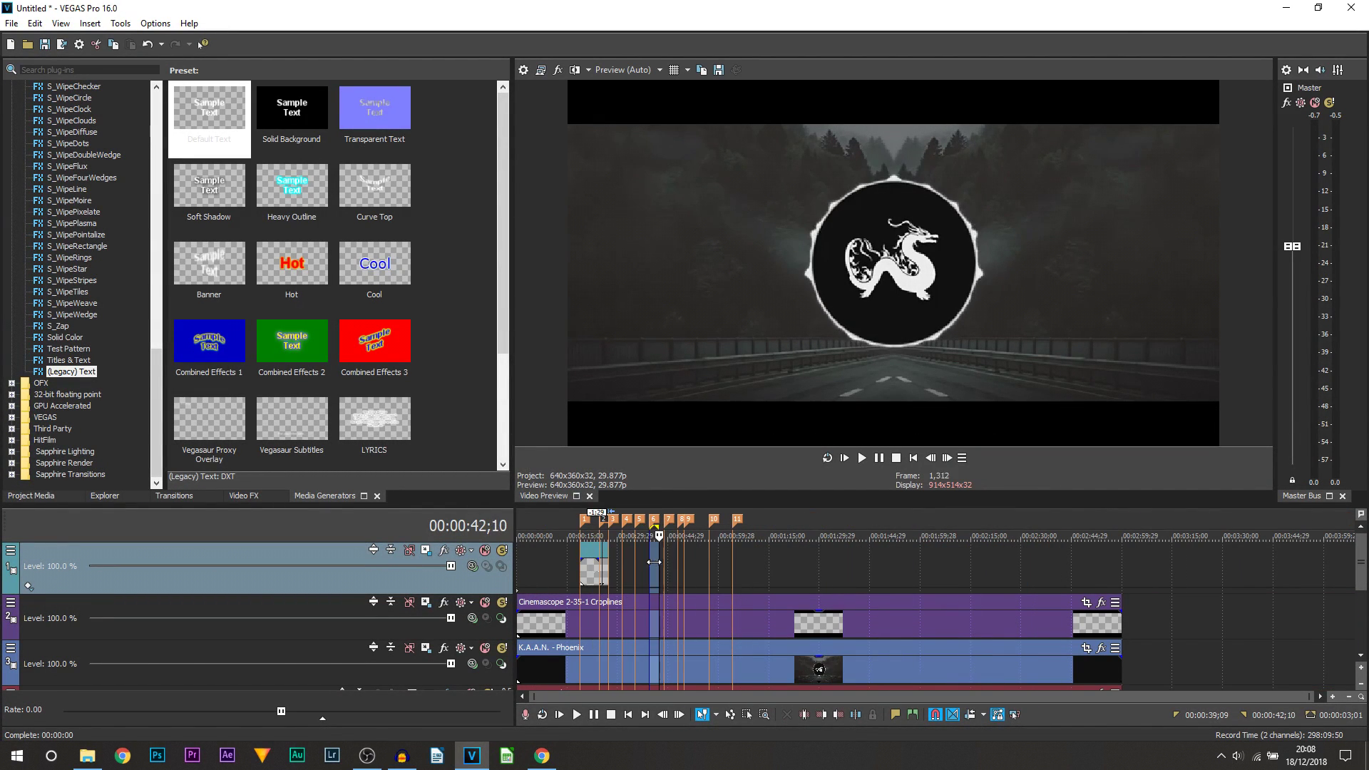
pyautogui.click(581, 574)
pyautogui.scroll(6, 883, 636)
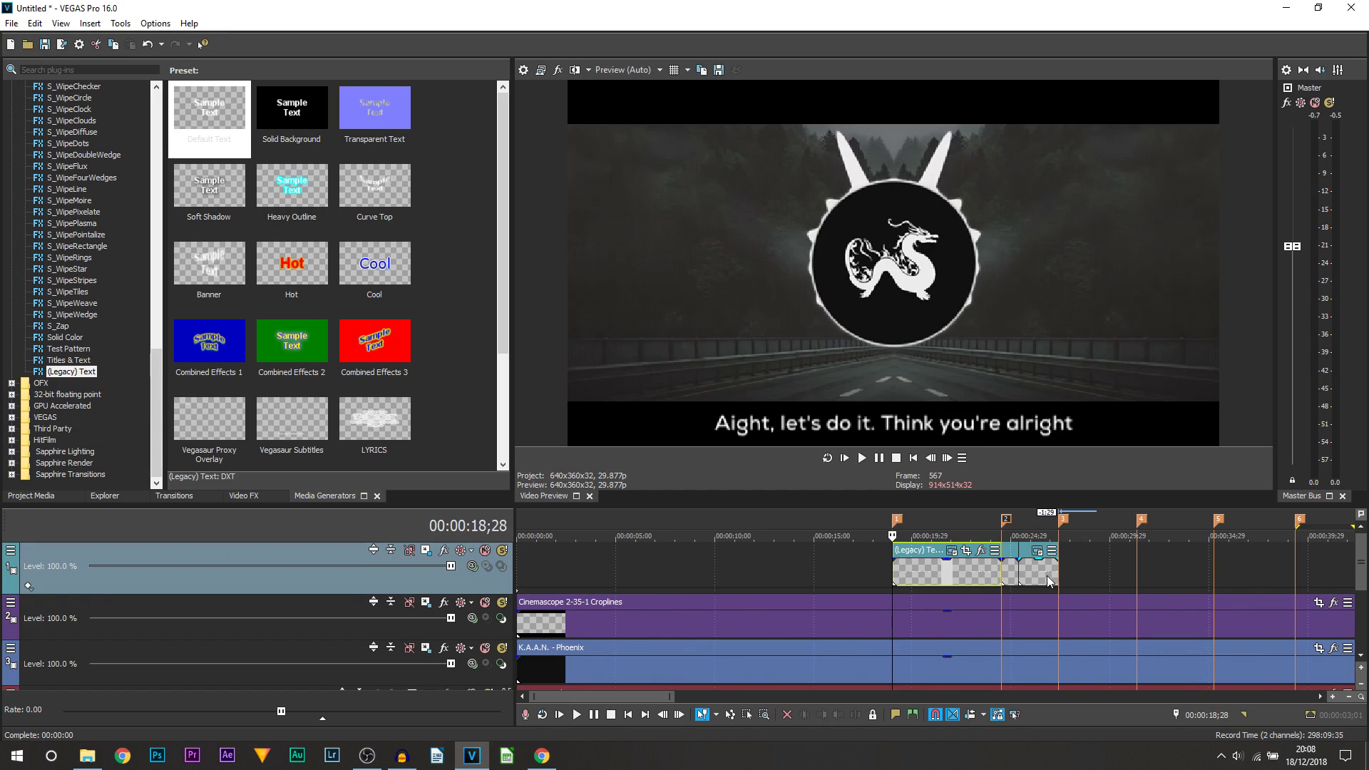
# - Add a marker at 29;11 where the next lyric starts, then paste a copy of the second caption clip
pyautogui.click(1056, 577)
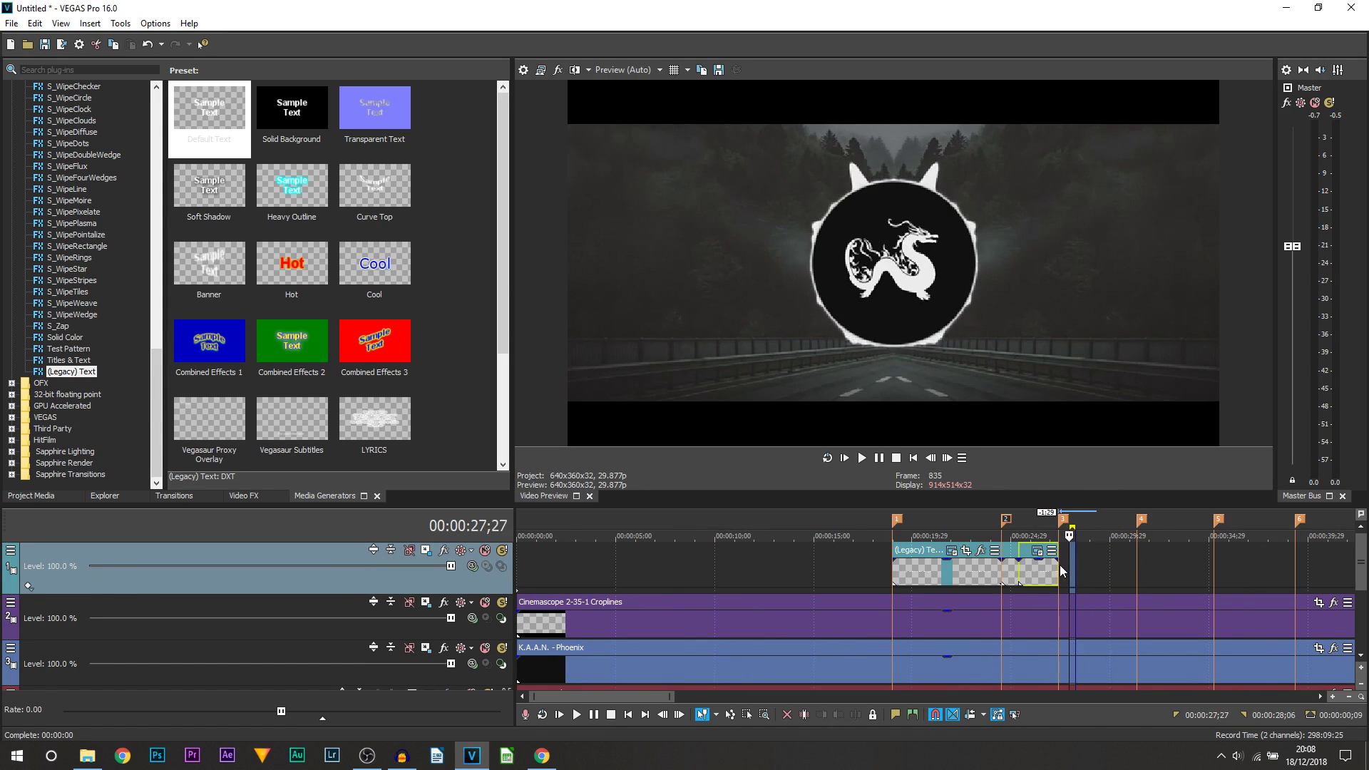
pyautogui.scroll(4, 1075, 570)
pyautogui.press('space')
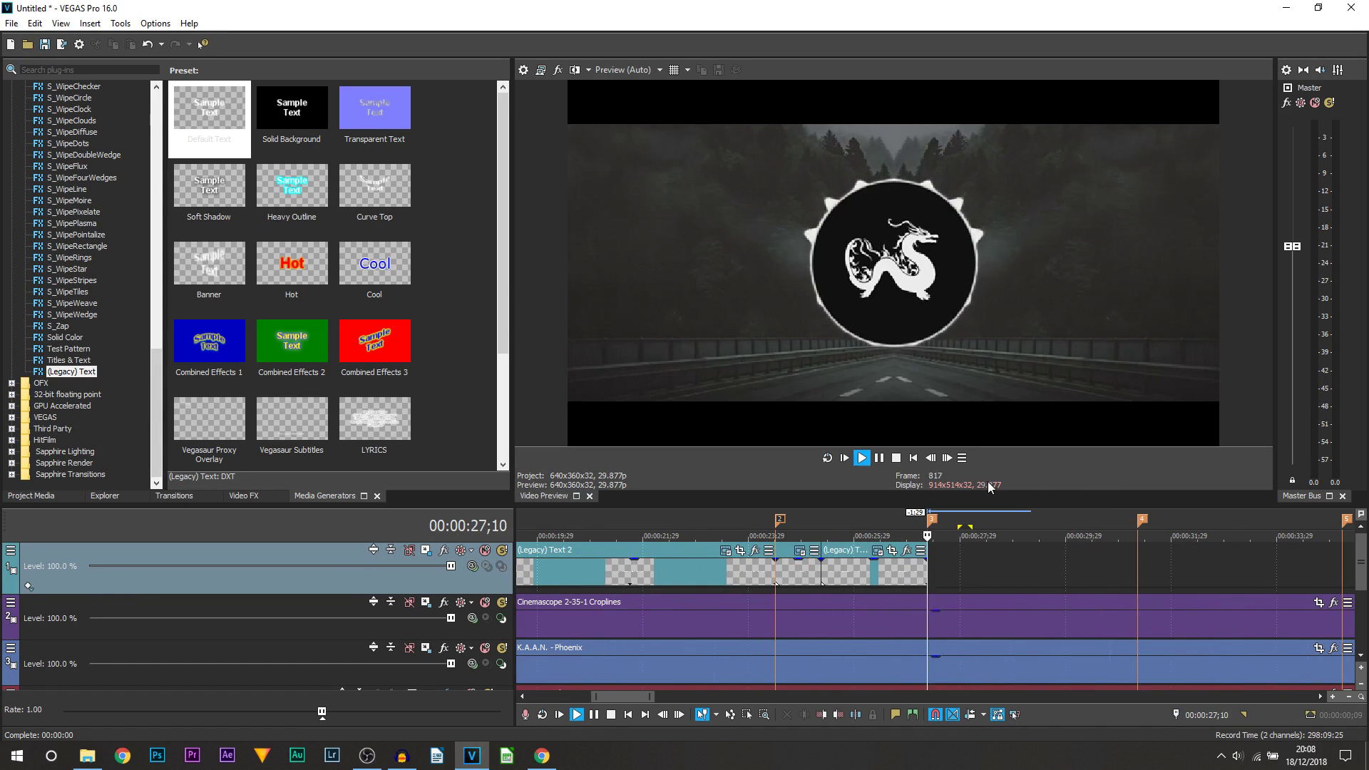
pyautogui.click(880, 459)
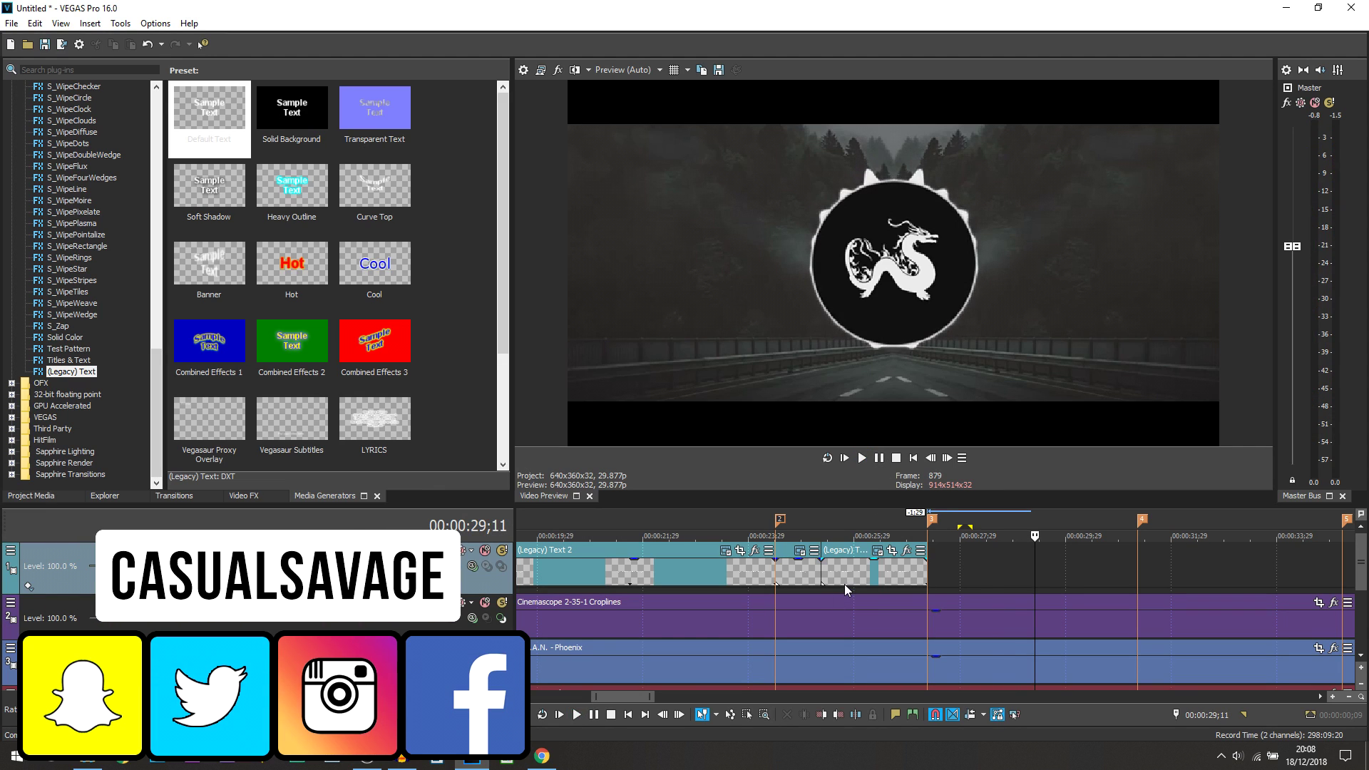
pyautogui.press('m')
pyautogui.click(880, 572)
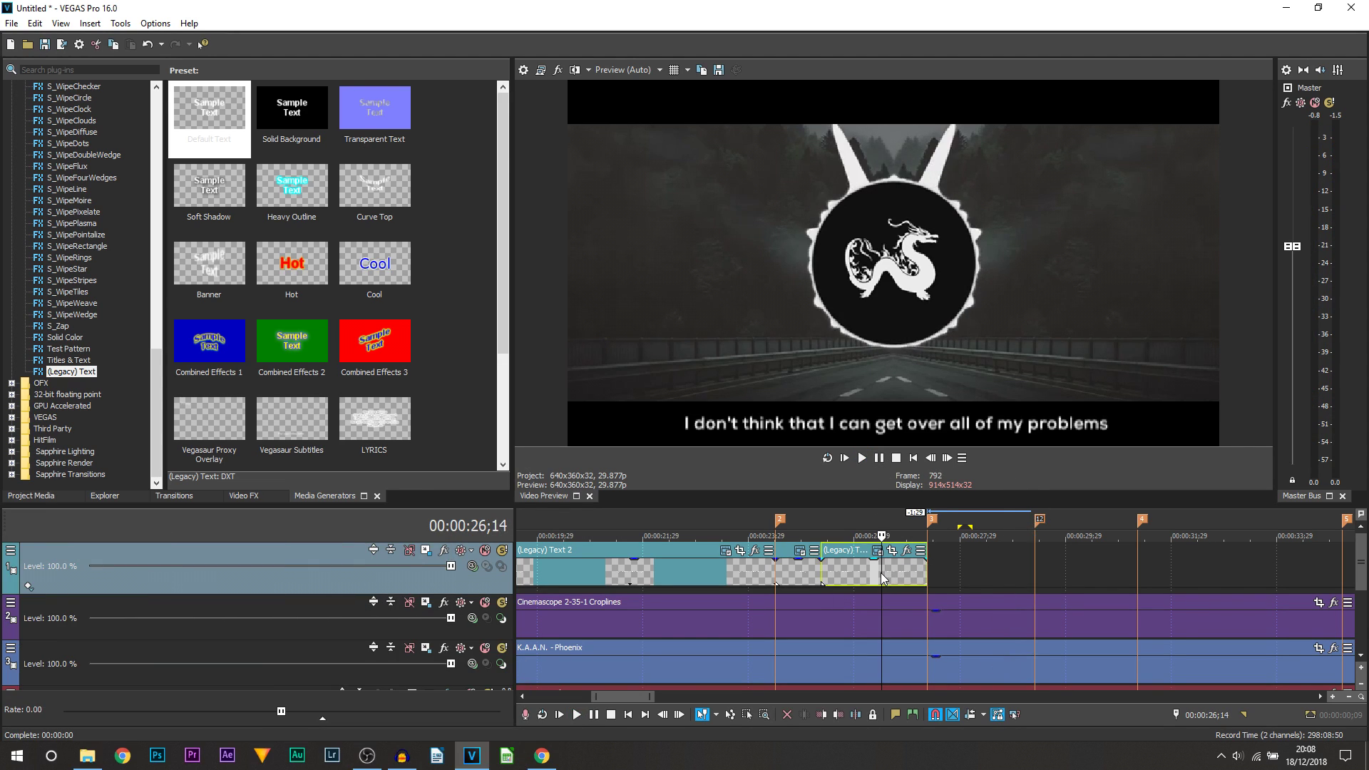
pyautogui.hotkey('ctrl', 'v')
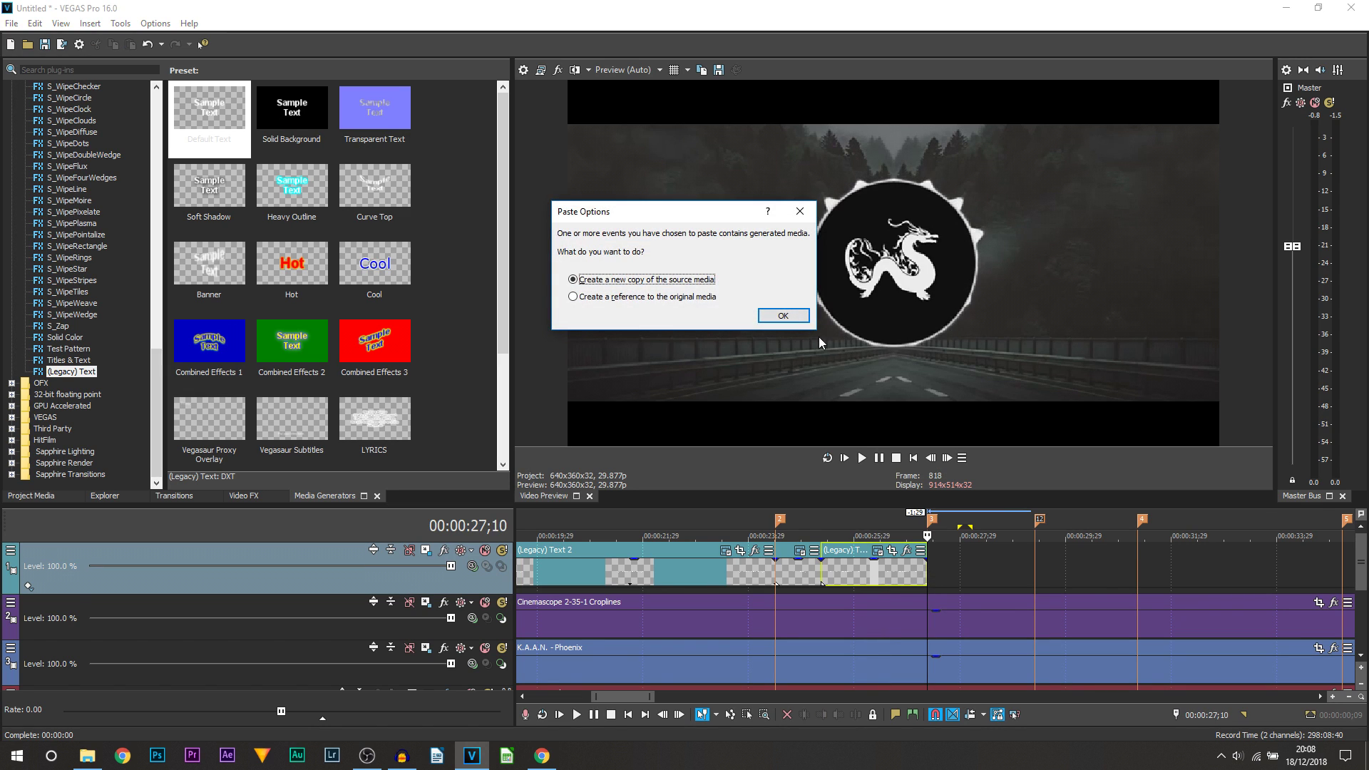
# - Make the pasted copy read 'I've been thinking, who the fuck am I to disagree?' and play it back
pyautogui.click(782, 314)
pyautogui.click(968, 571)
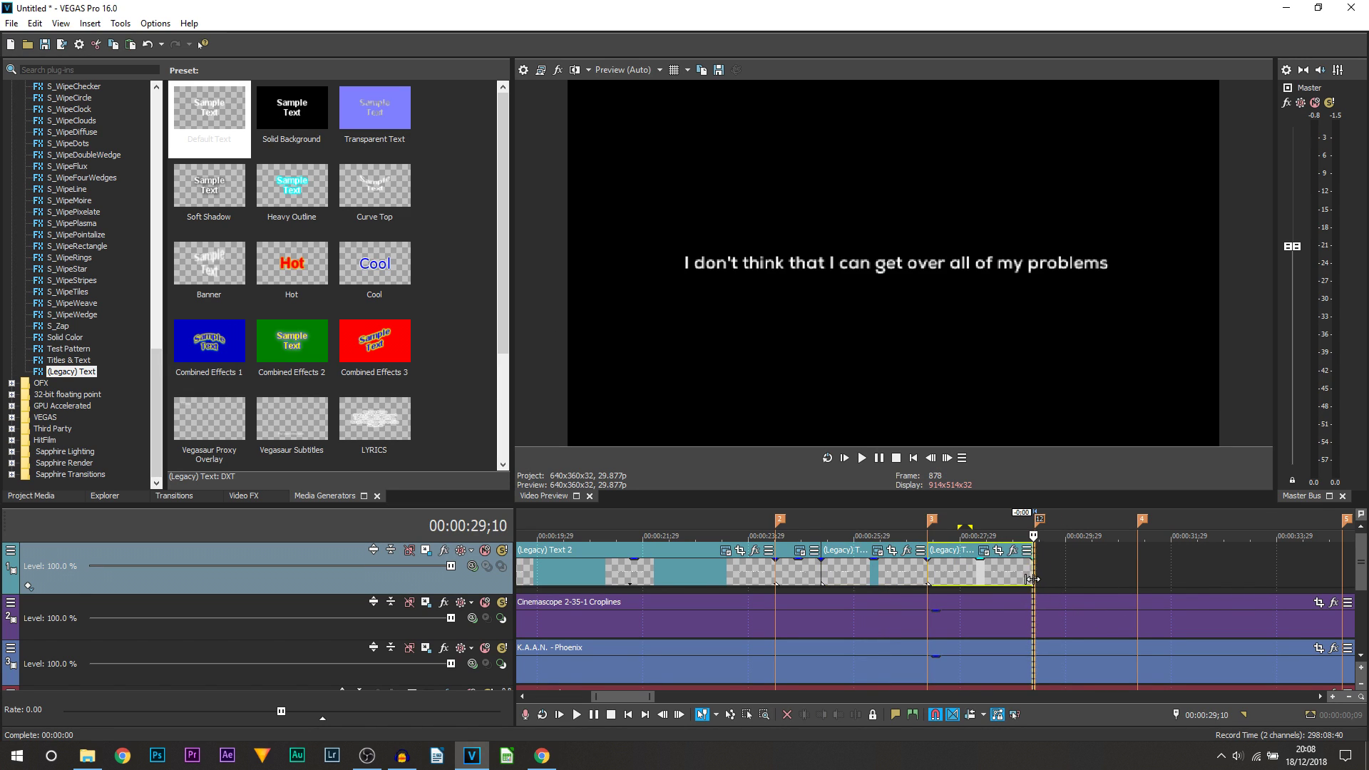
pyautogui.click(983, 550)
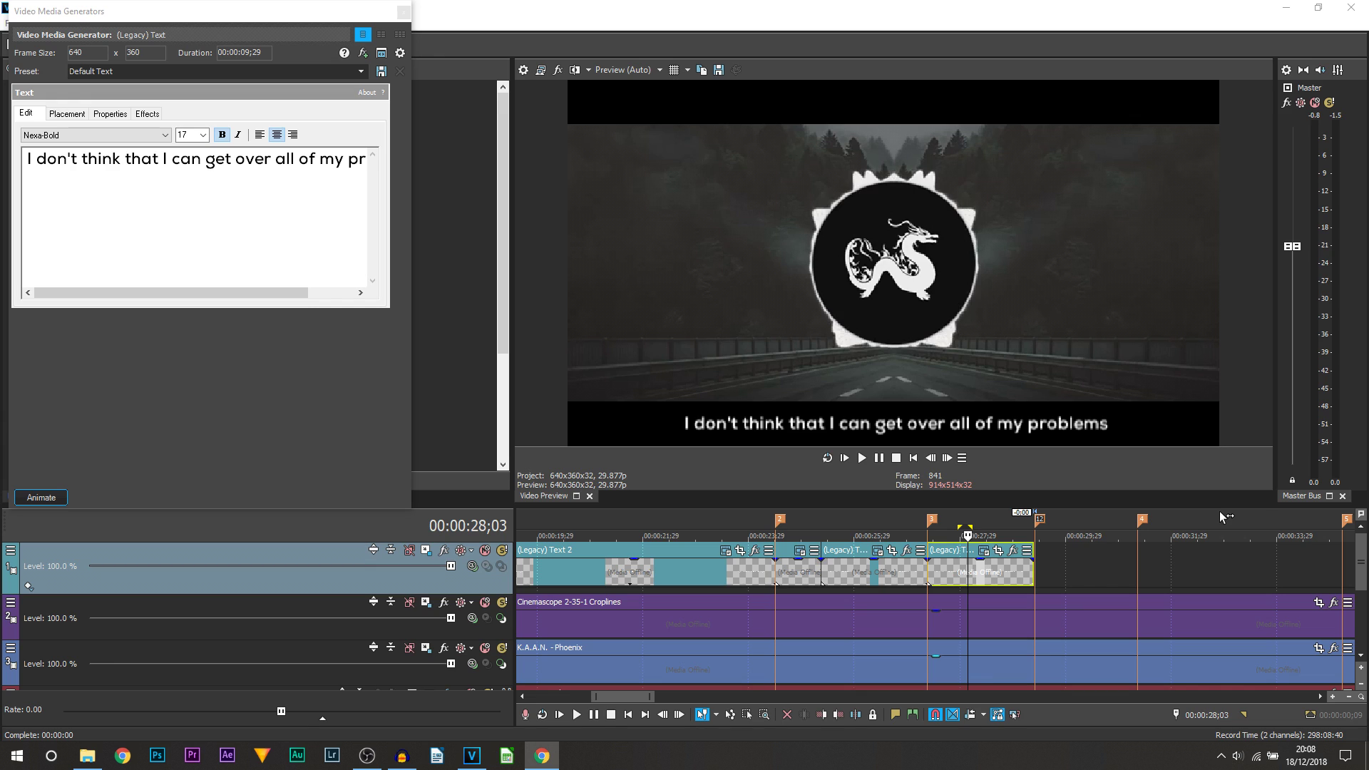
pyautogui.hotkey('ctrl', 'a')
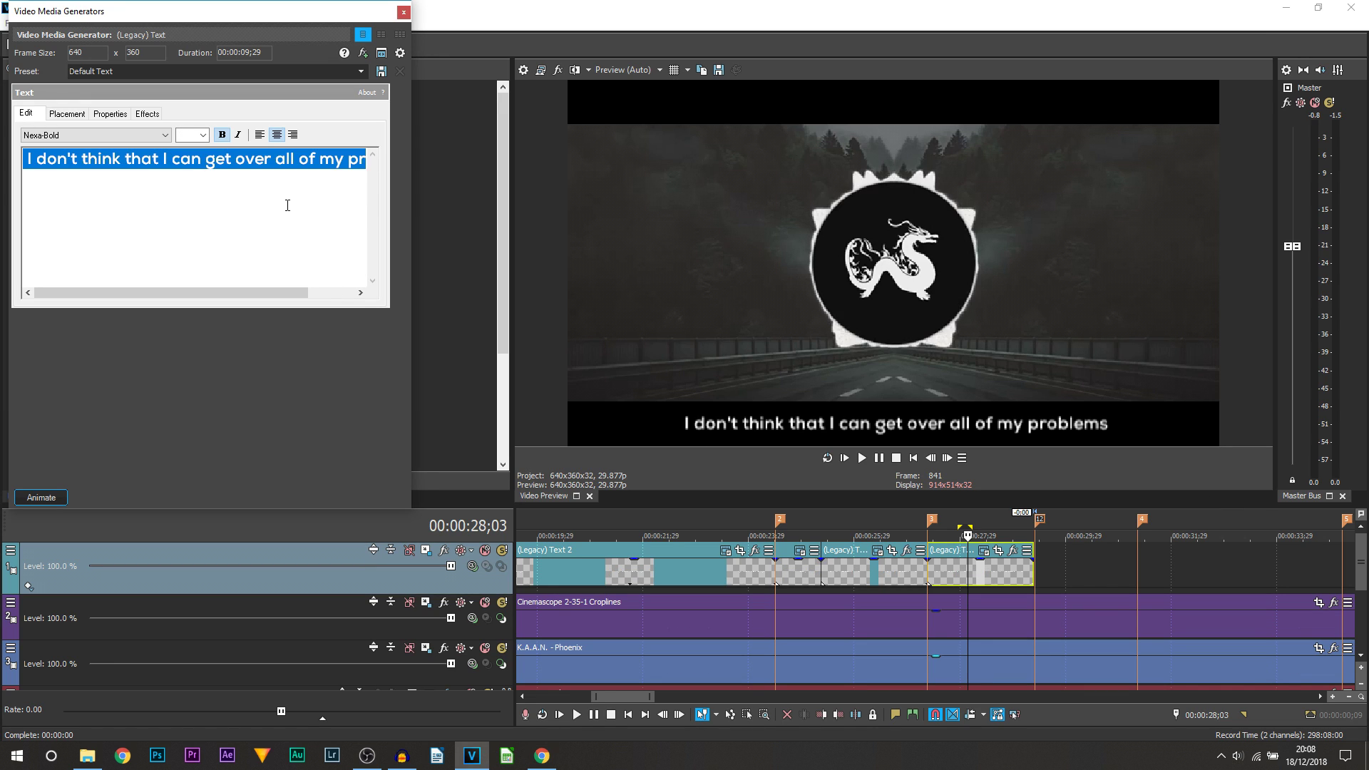
pyautogui.write("I've been thinking, who the fuck am I to disagree?")
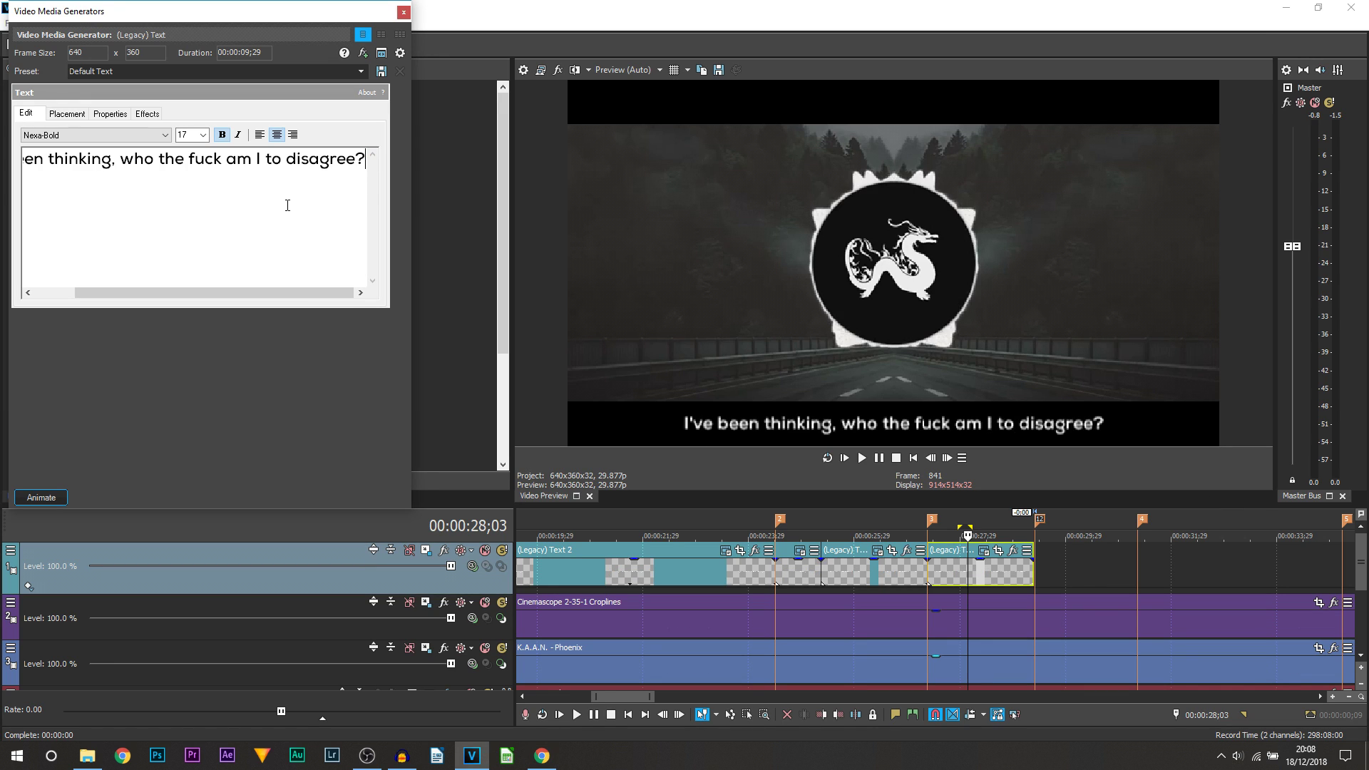
pyautogui.click(977, 566)
pyautogui.press('space')
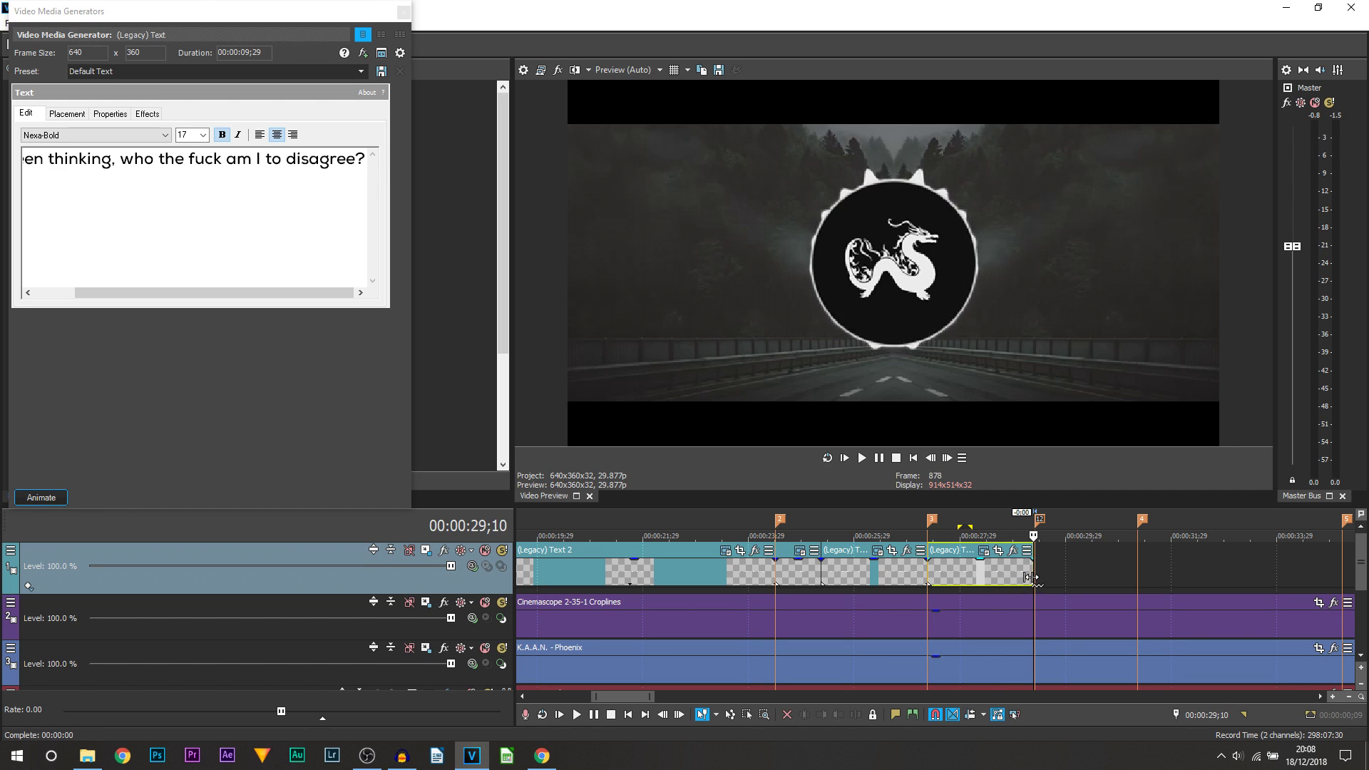
# - Paste another caption copy after it and replace its text with the next lyric line
pyautogui.hotkey('ctrl', 'v')
pyautogui.click(800, 321)
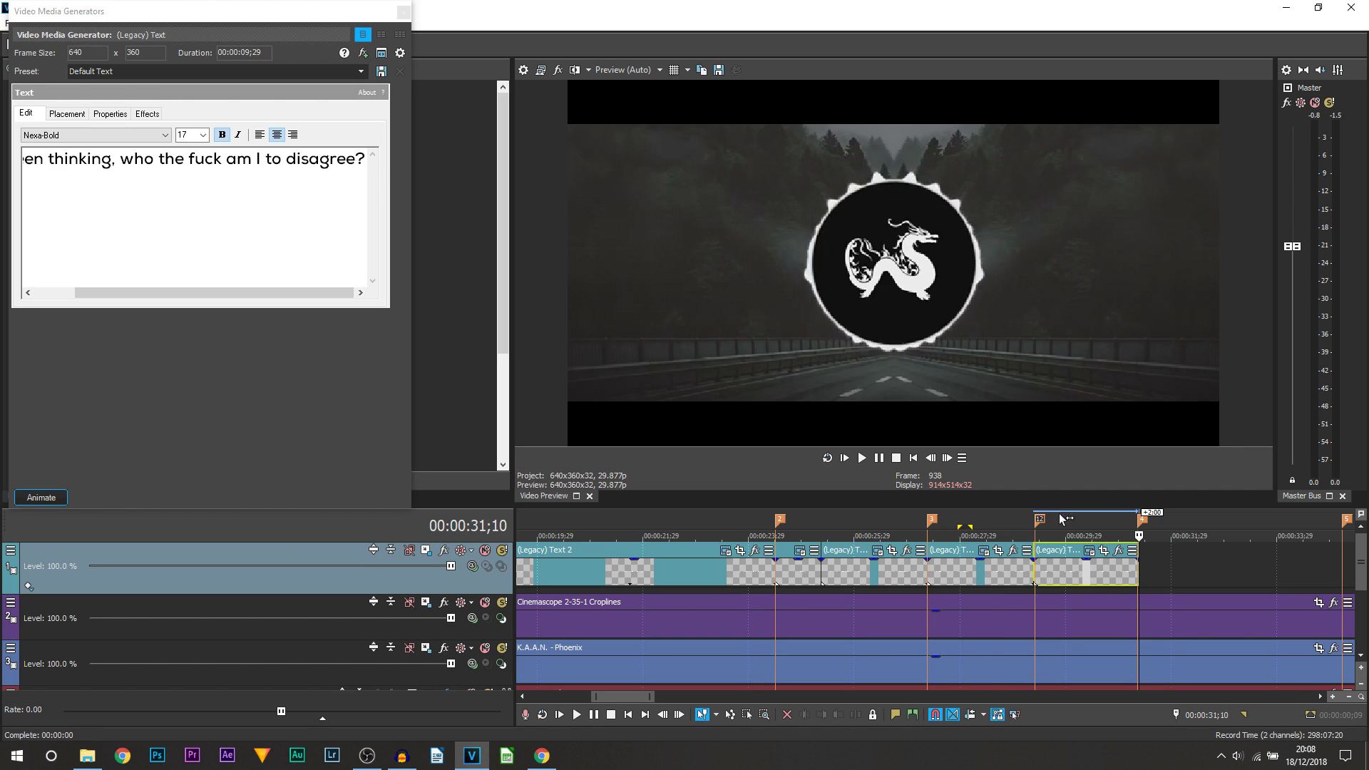
pyautogui.click(1144, 522)
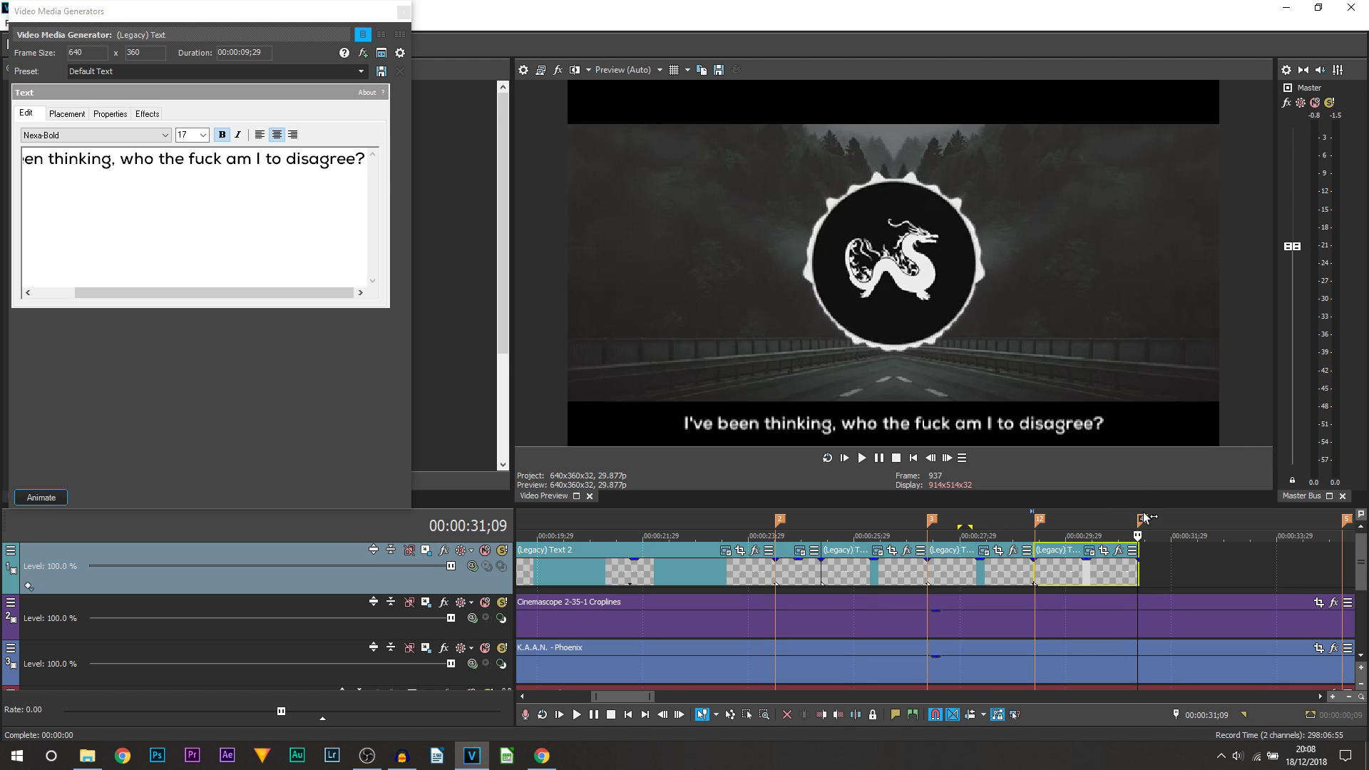
pyautogui.click(1085, 520)
pyautogui.hotkey('alt', 'Tab')
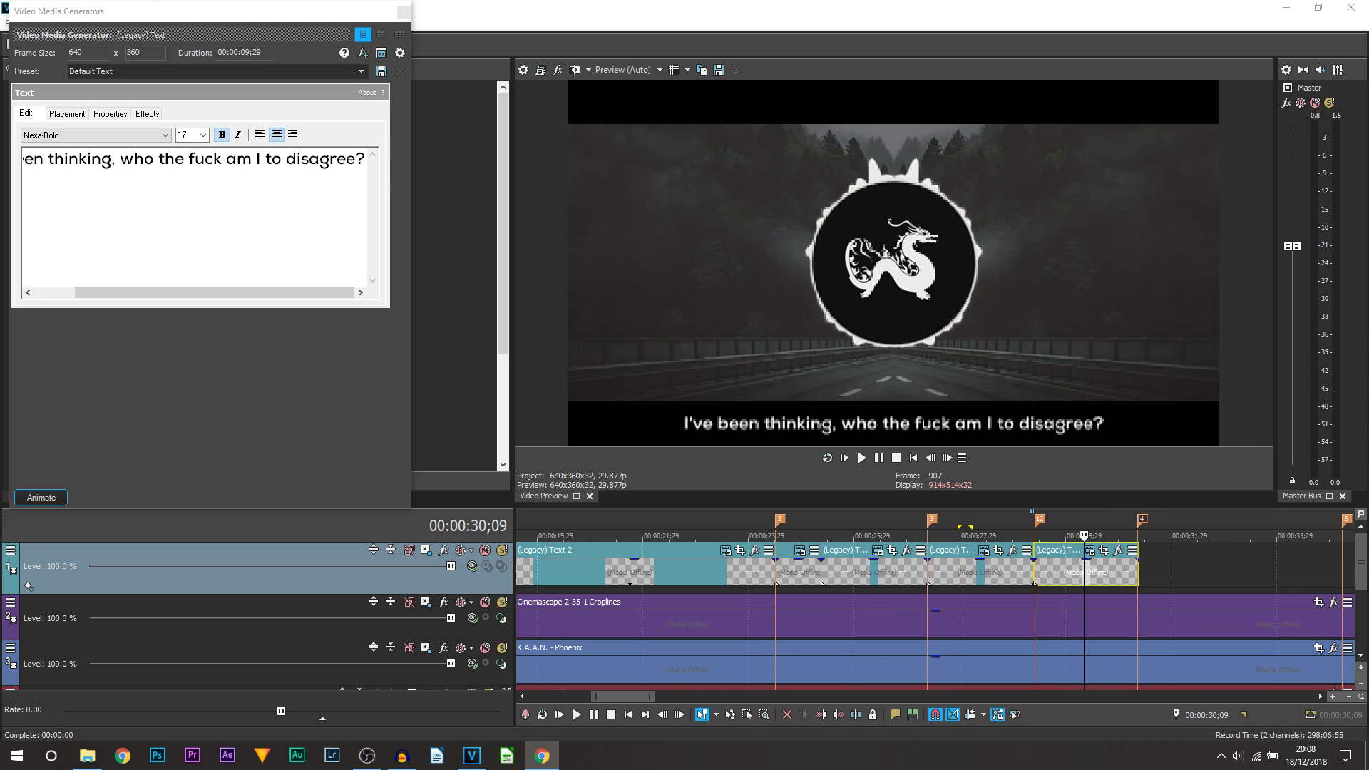
pyautogui.click(167, 202)
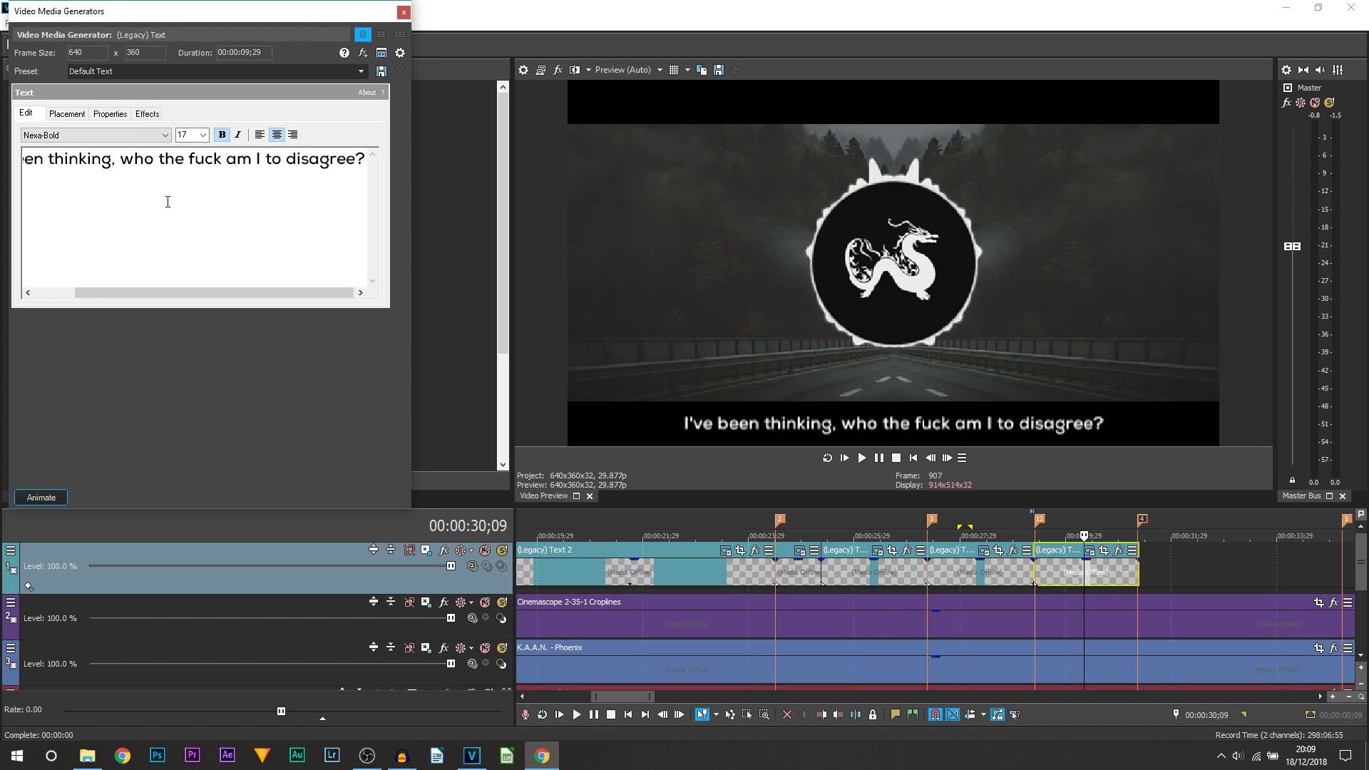
pyautogui.hotkey('ctrl', 'a')
pyautogui.hotkey('ctrl', 'v')
pyautogui.click(404, 12)
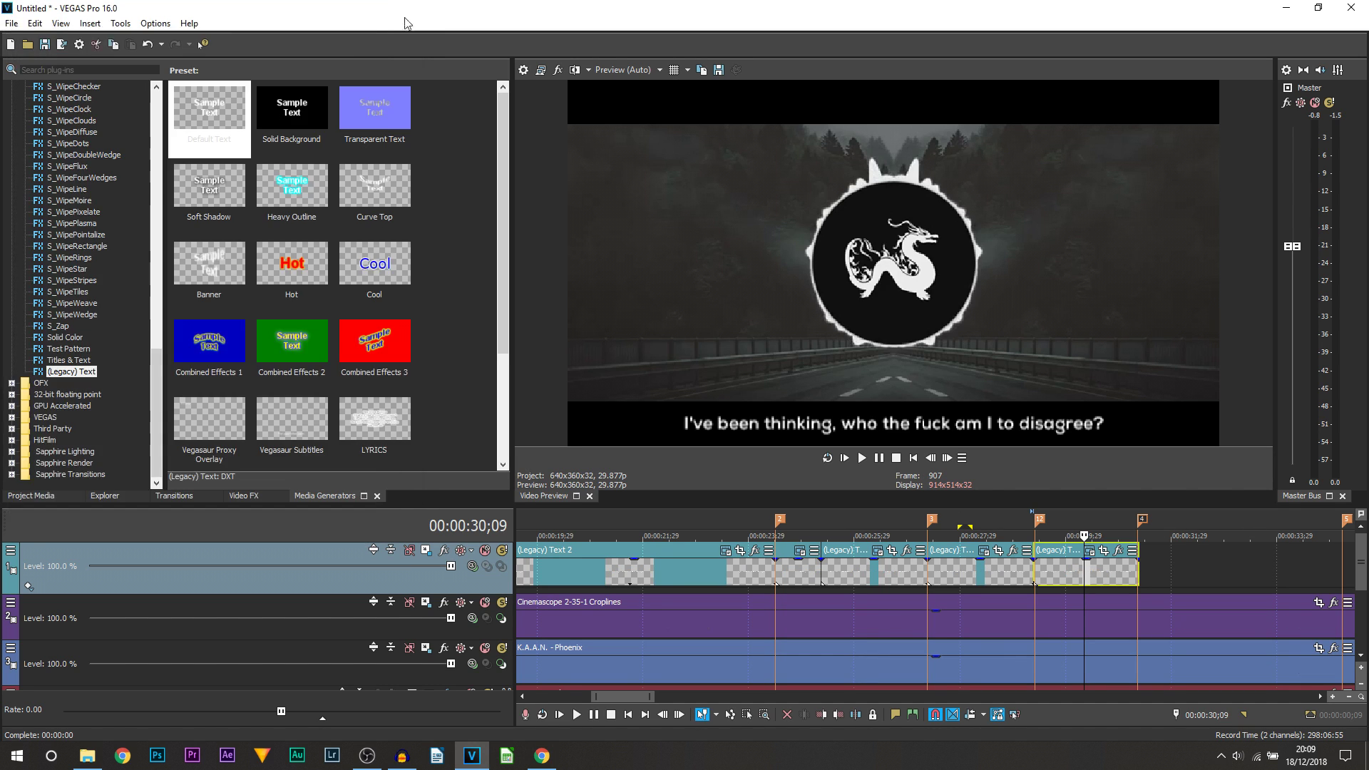
# - Change the newest caption to 'I heard I'm pretty dope so I guess I gotta oblige'
pyautogui.click(1049, 630)
pyautogui.click(1070, 571)
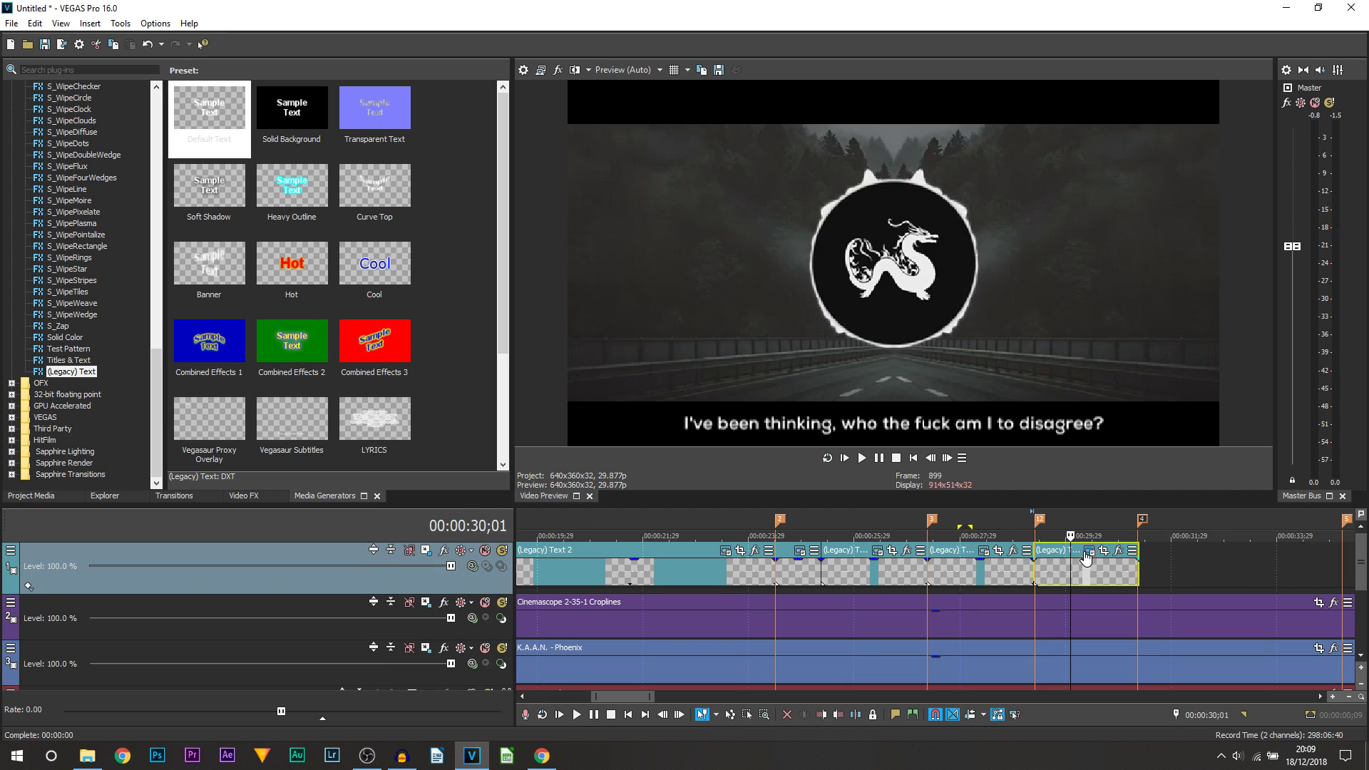
pyautogui.click(1090, 550)
pyautogui.write("I heard I'm pretty dope so I guess I gotta oblige")
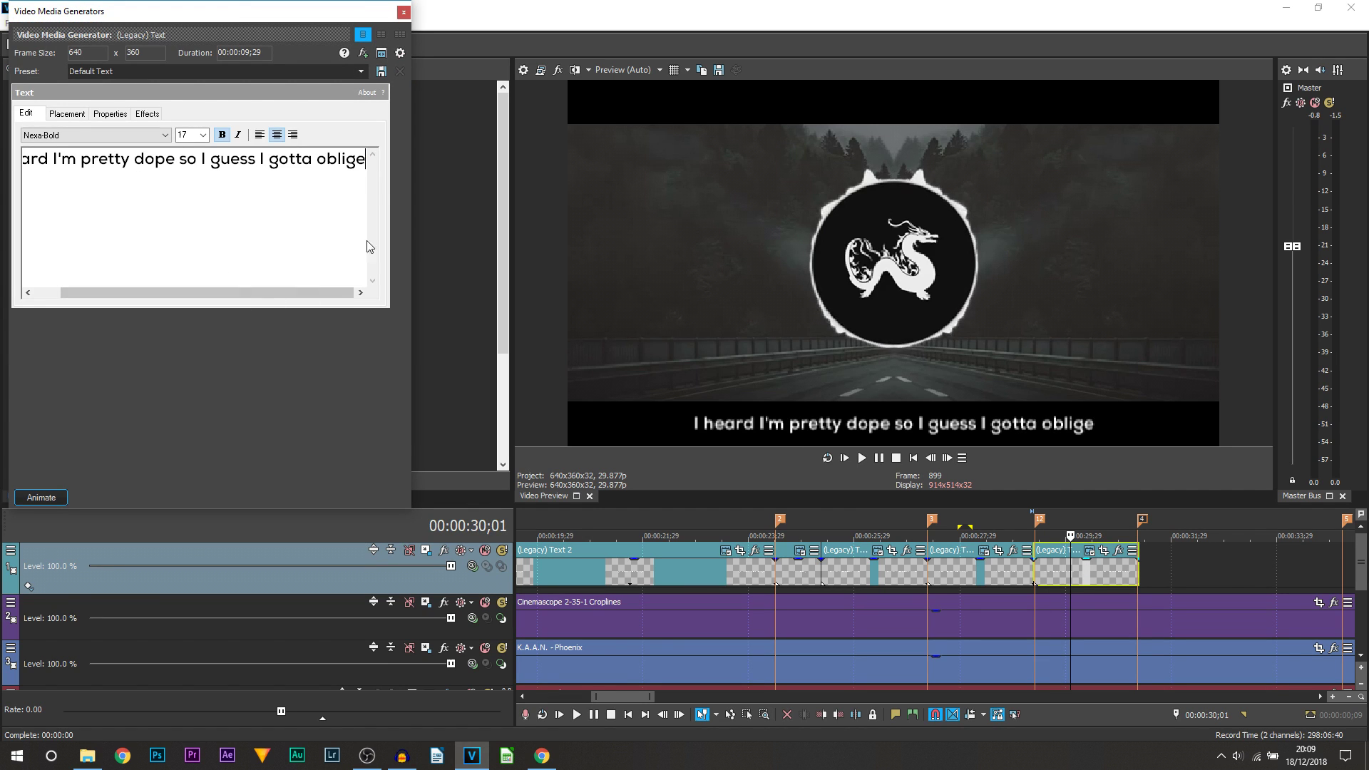
# - Play all the captions back from the start of the lyrics
pyautogui.click(919, 600)
pyautogui.click(686, 572)
pyautogui.press('space')
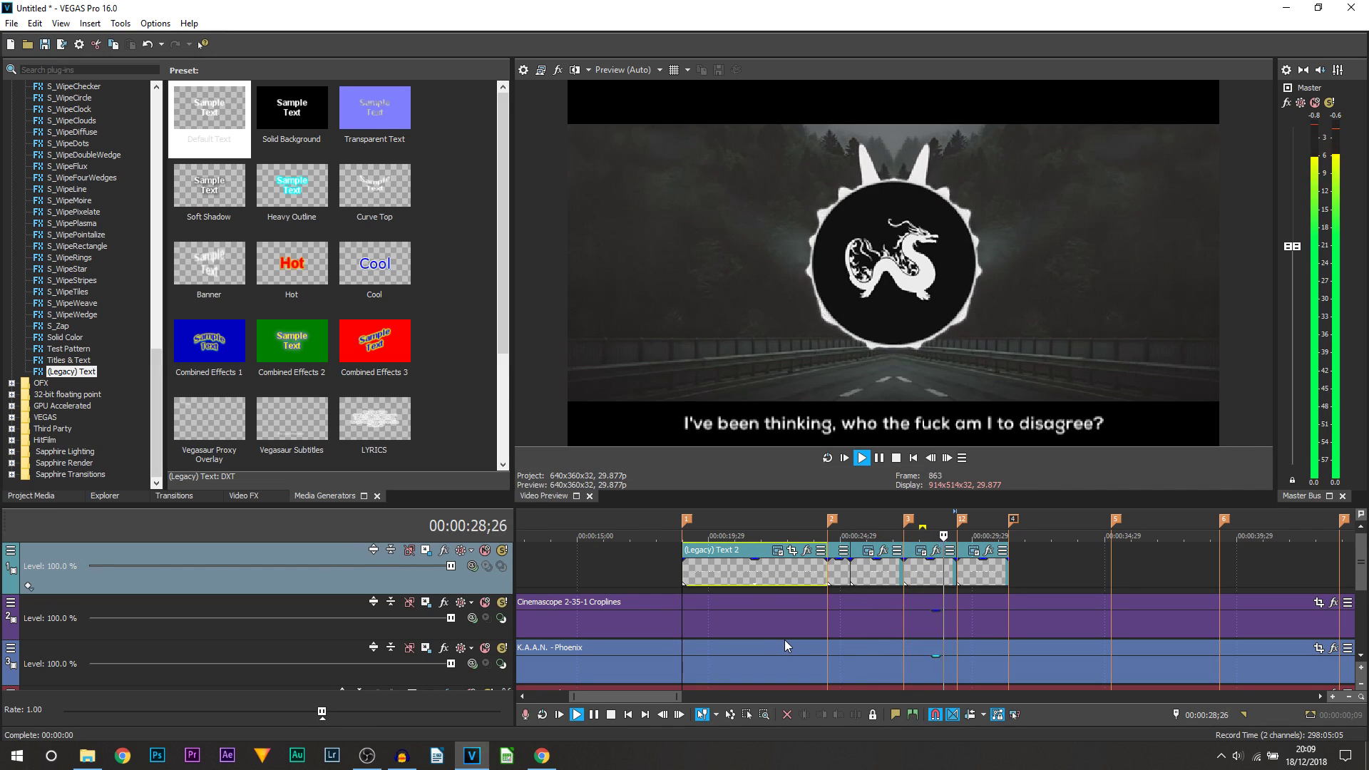
pyautogui.click(891, 460)
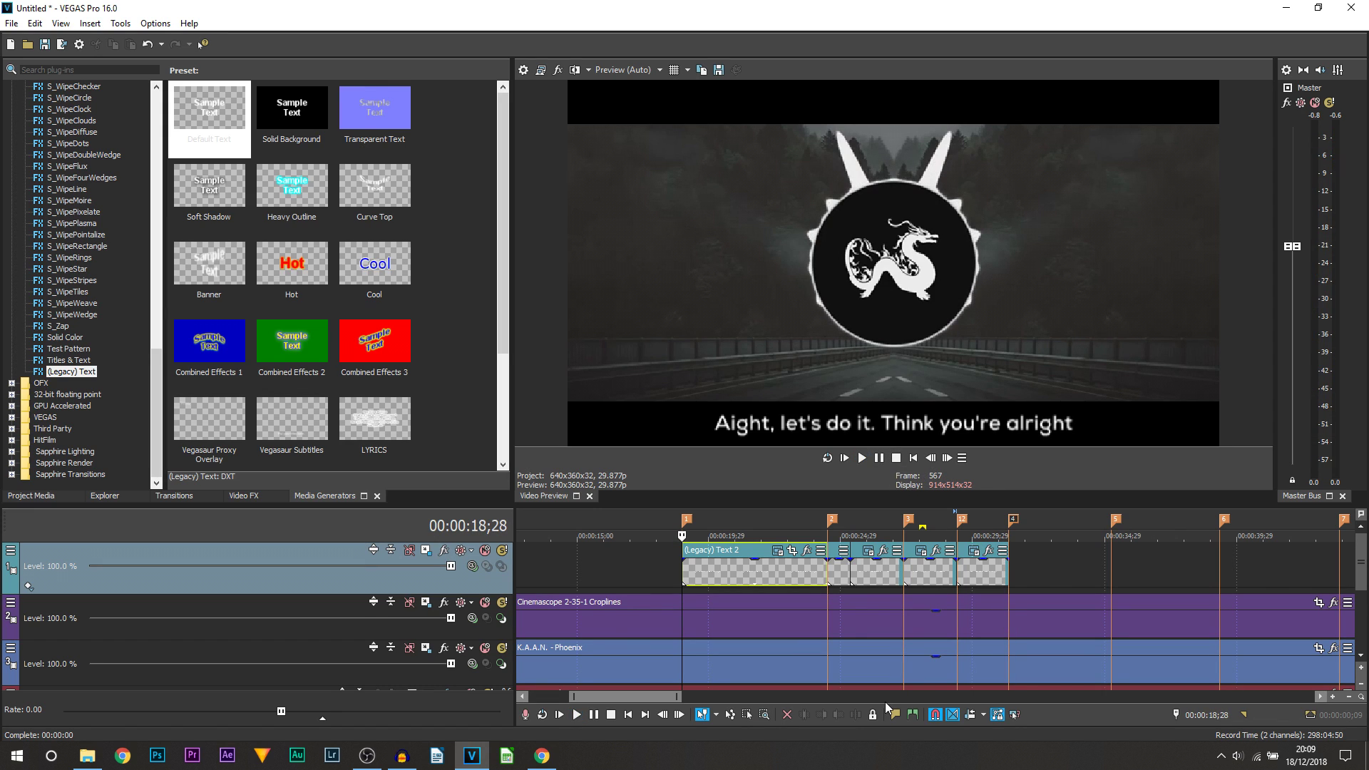